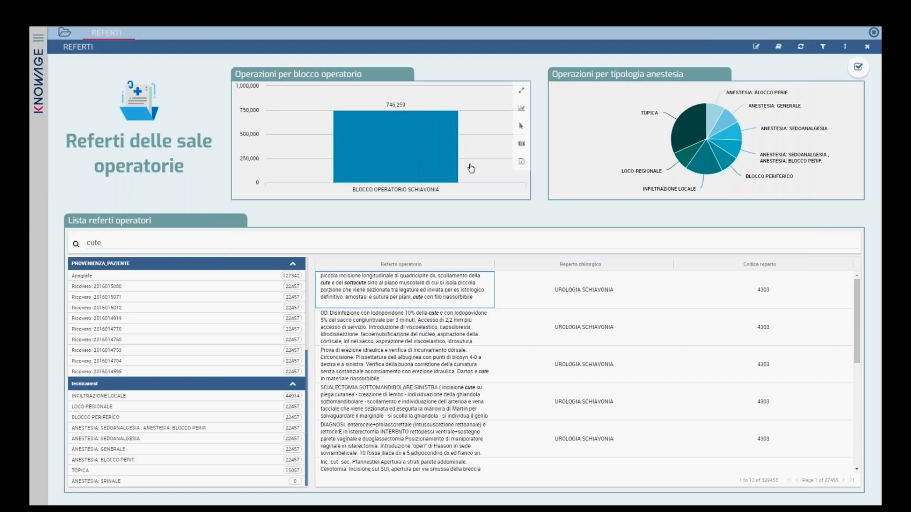
# Exit full-screen playback, pause the healthcare discovery widget video and close VLC media player.
pyautogui.doubleClick(498, 297)
pyautogui.press('space')
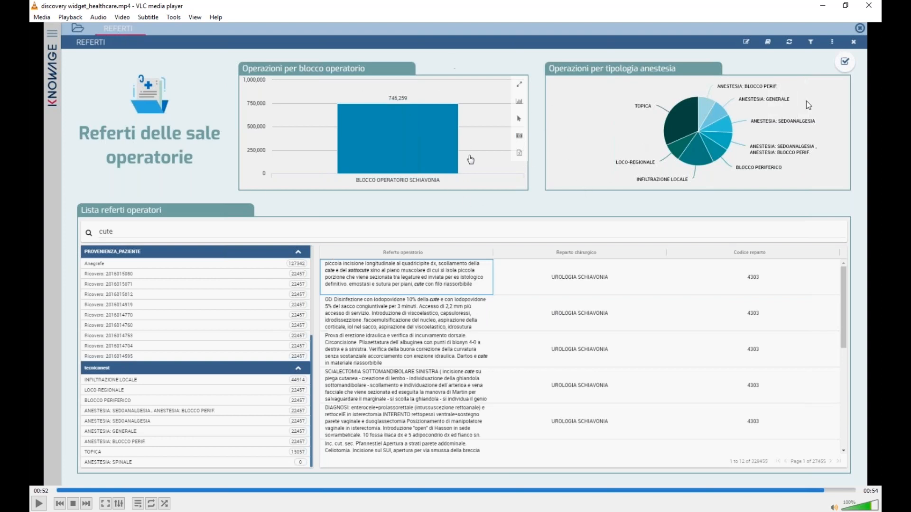
pyautogui.click(869, 5)
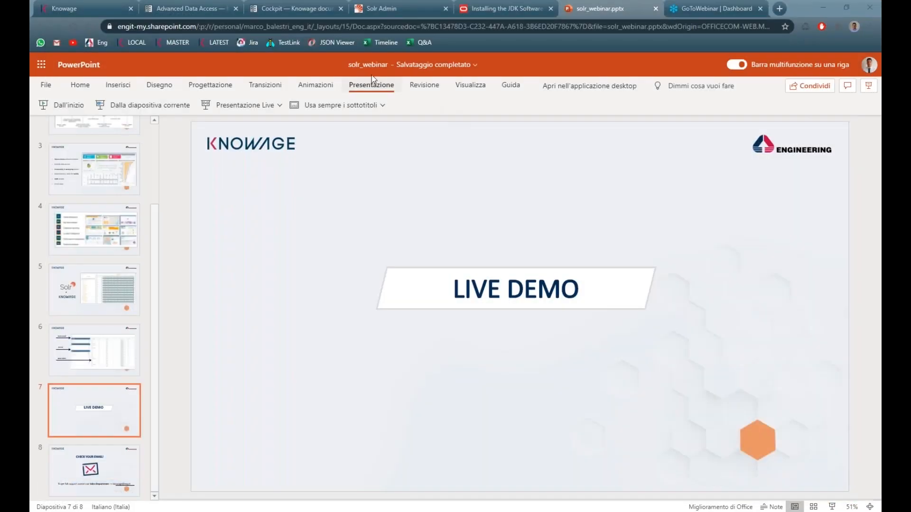
# Review the Solr Dataset section of the Advanced Data Access documentation, including its query, document fields, request header and filter parameters.
pyautogui.click(187, 7)
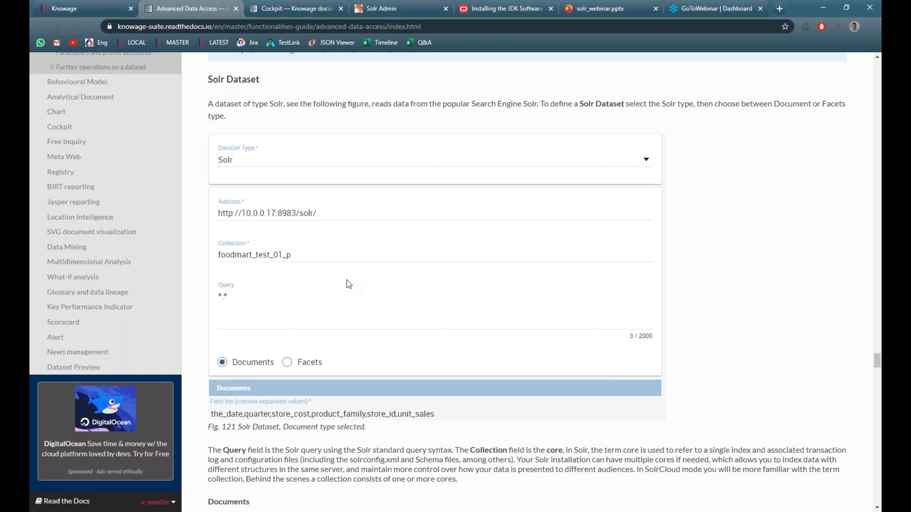
pyautogui.scroll(-3, 349, 271)
pyautogui.scroll(-2, 350, 274)
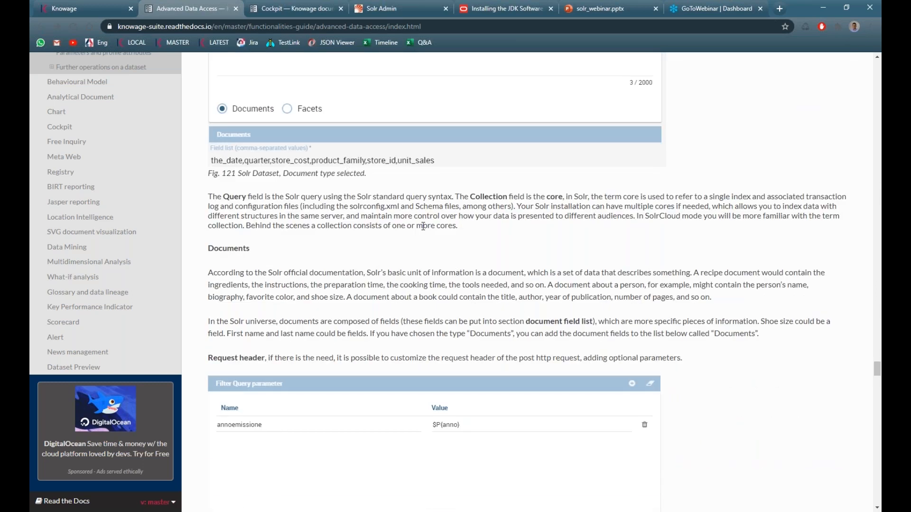
pyautogui.scroll(-4, 434, 232)
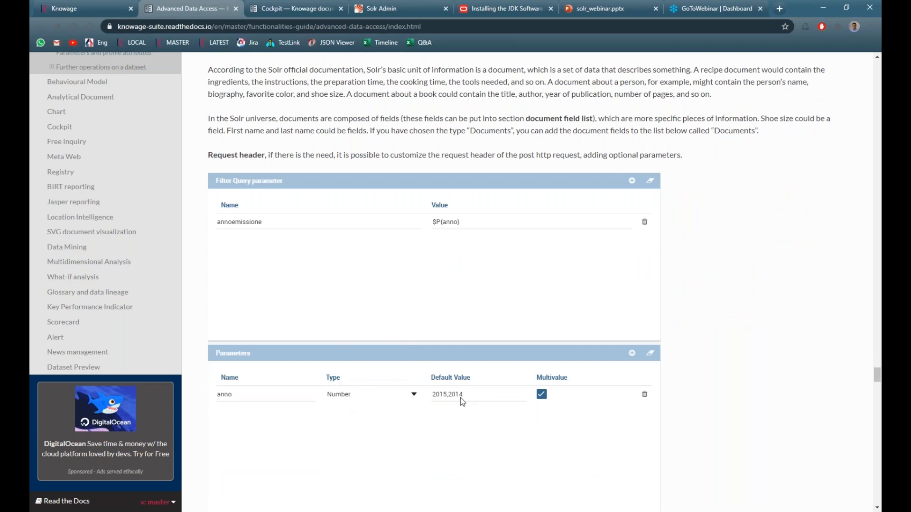
pyautogui.scroll(7, 359, 215)
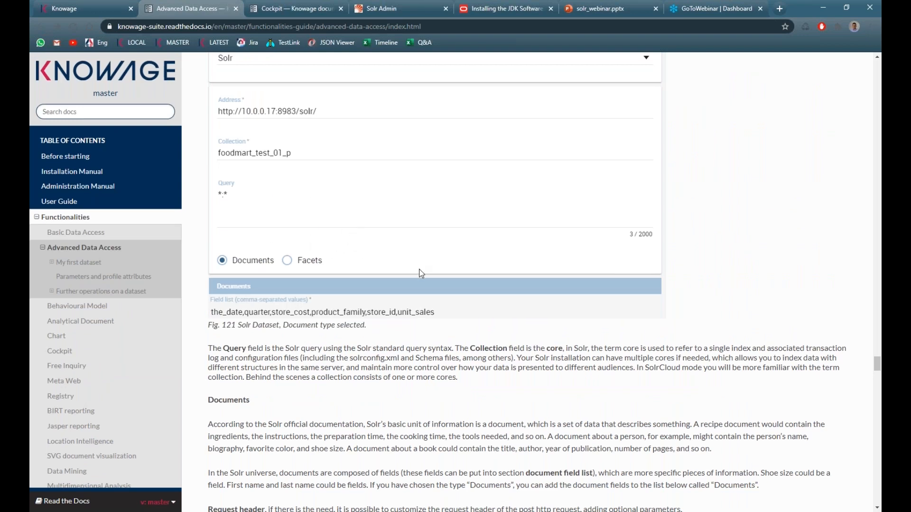
pyautogui.scroll(-9, 416, 258)
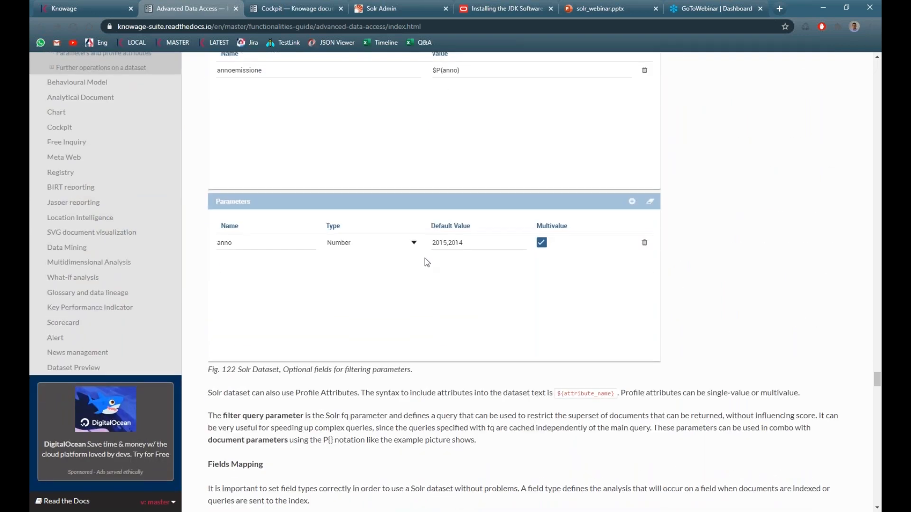
pyautogui.scroll(1, 414, 246)
pyautogui.scroll(2, 446, 231)
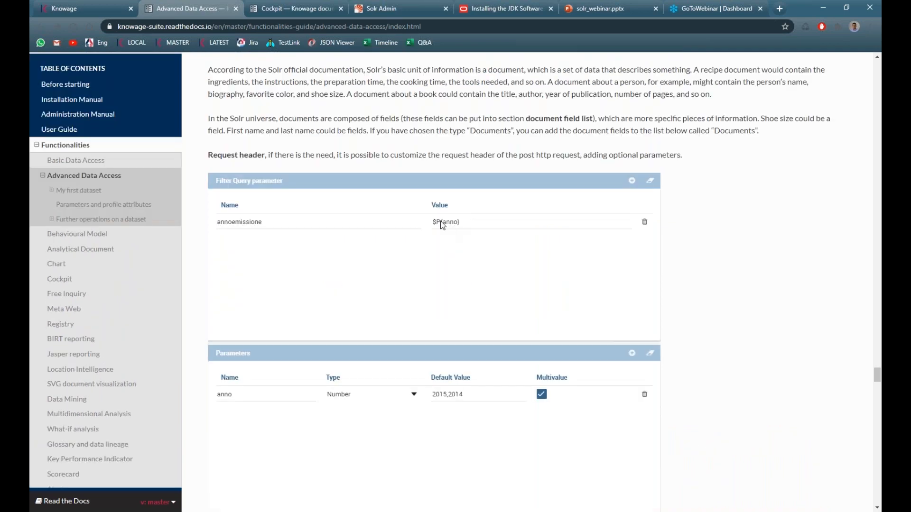
pyautogui.moveTo(209, 156); pyautogui.dragTo(264, 155)
pyautogui.click(305, 159)
pyautogui.scroll(7, 420, 256)
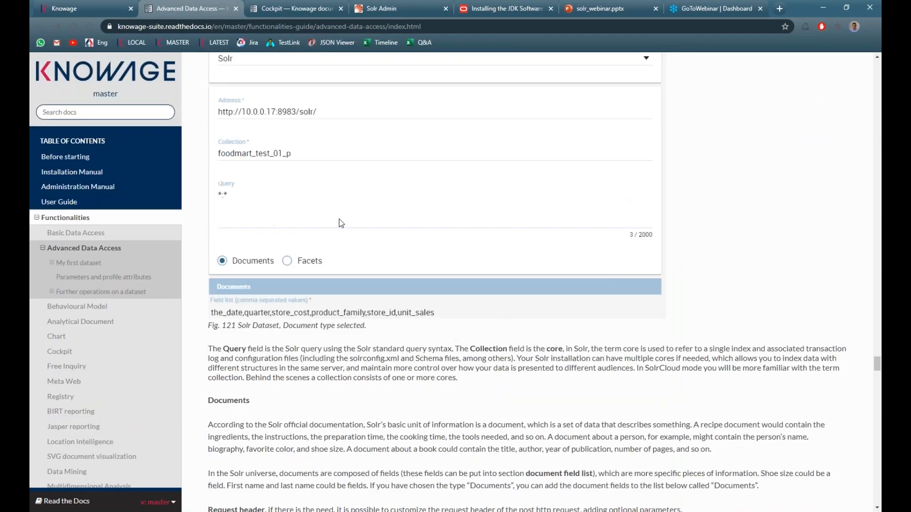
pyautogui.scroll(1, 441, 251)
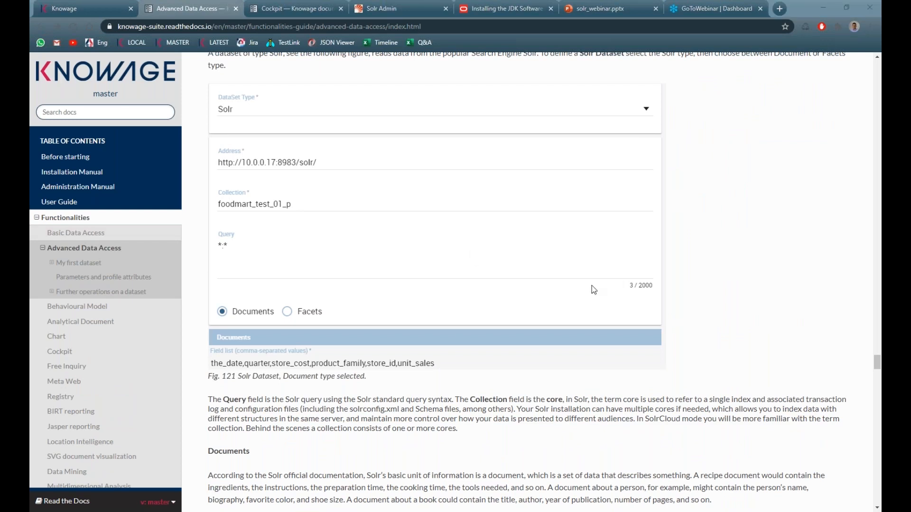
pyautogui.scroll(2, 386, 226)
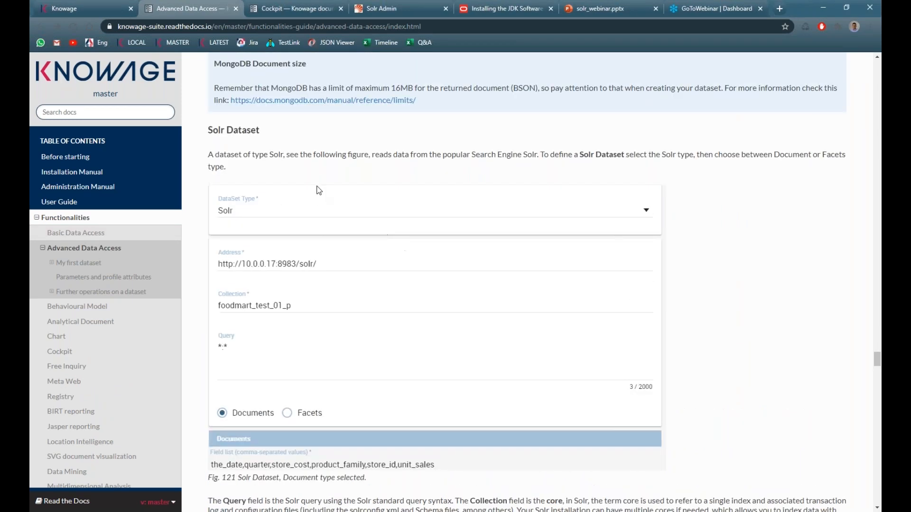
pyautogui.scroll(-1, 322, 186)
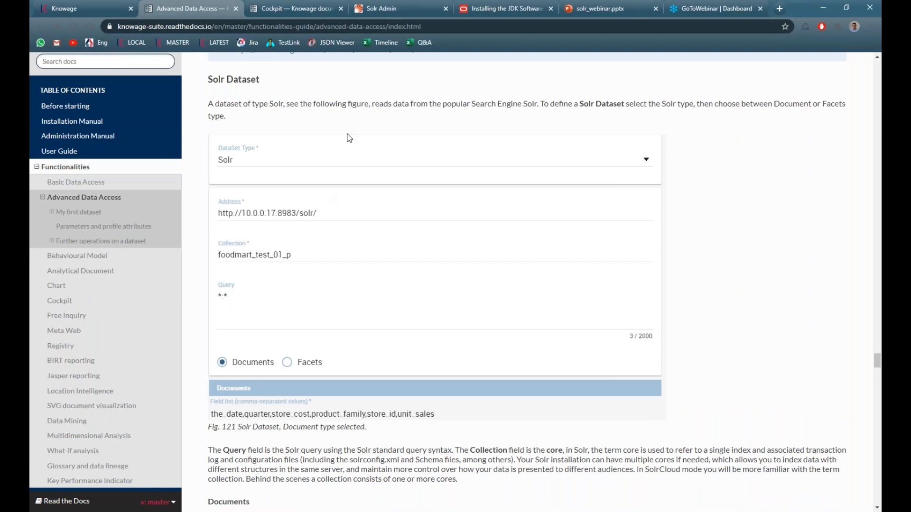
# Review the Discovery Widget section of the Cockpit documentation, covering the facets, the results table and the edit mode.
pyautogui.click(295, 14)
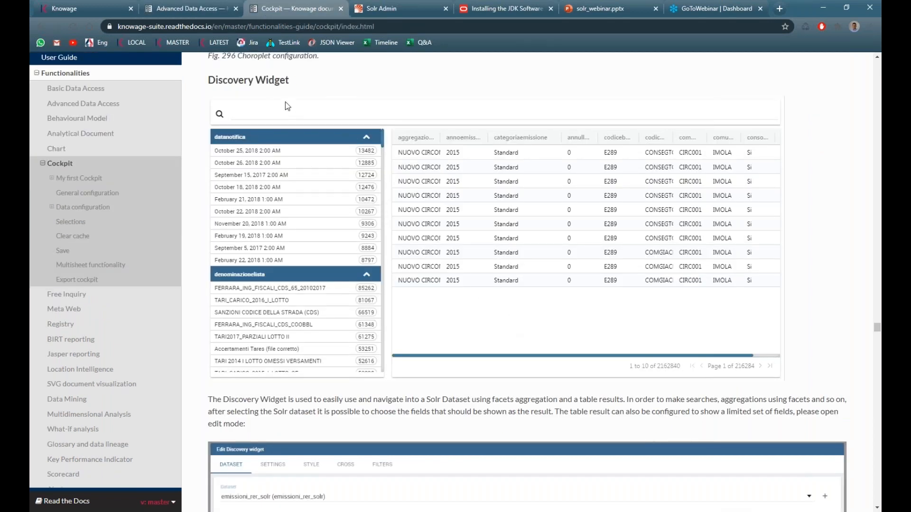
pyautogui.moveTo(289, 81); pyautogui.dragTo(209, 79)
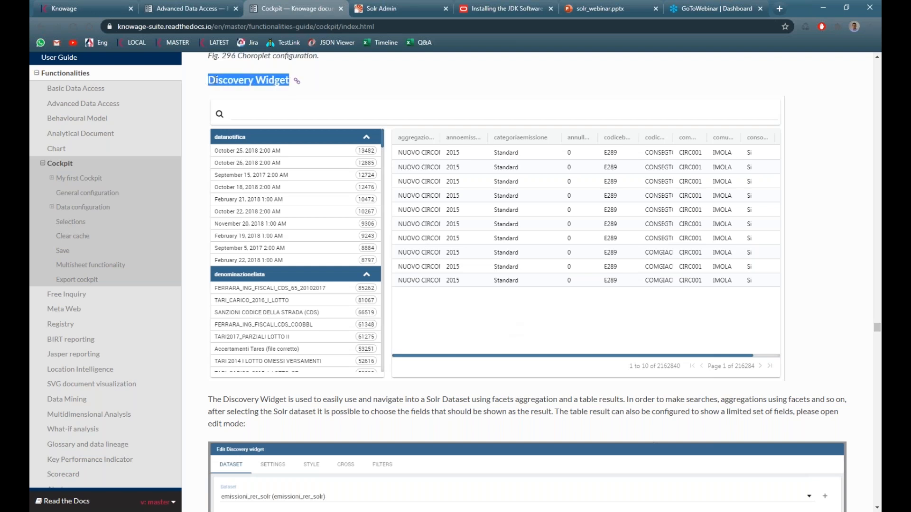
pyautogui.click(216, 80)
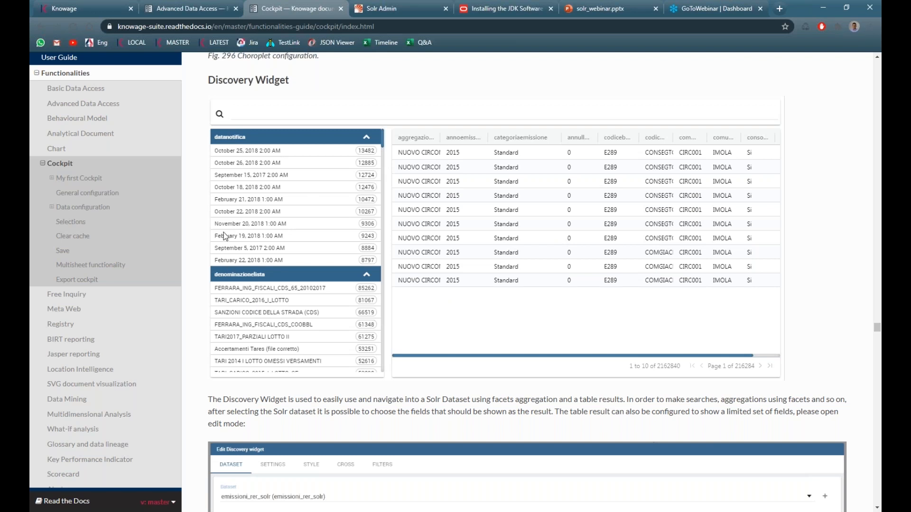
pyautogui.scroll(-1, 416, 244)
pyautogui.scroll(-3, 416, 241)
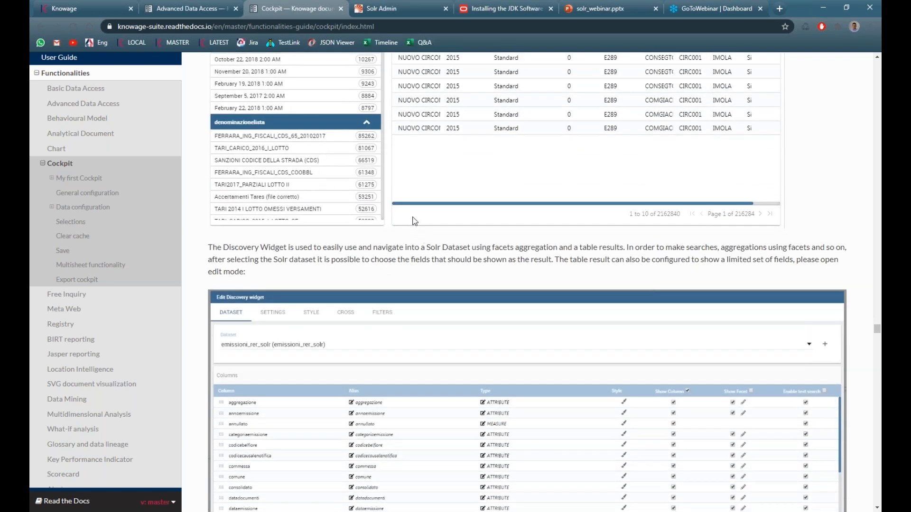
pyautogui.scroll(2, 414, 223)
pyautogui.scroll(1, 436, 231)
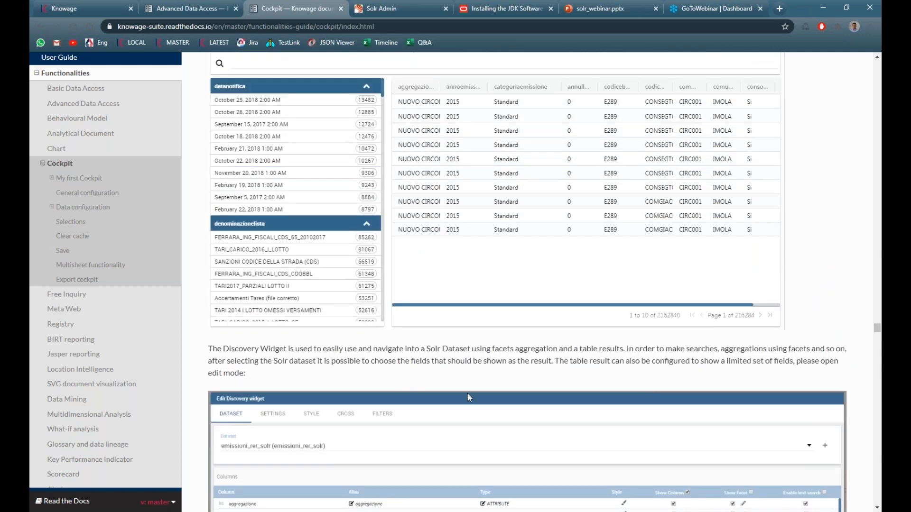
pyautogui.scroll(1, 368, 198)
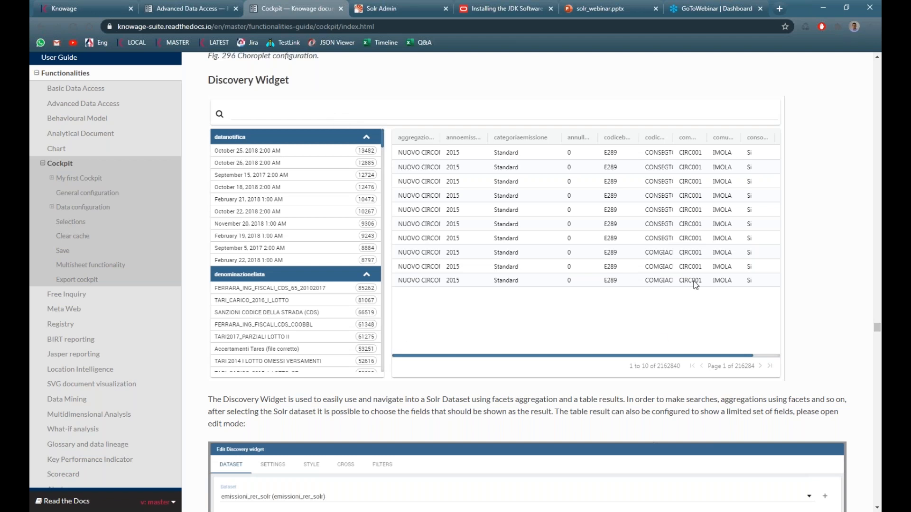
pyautogui.scroll(-1, 432, 252)
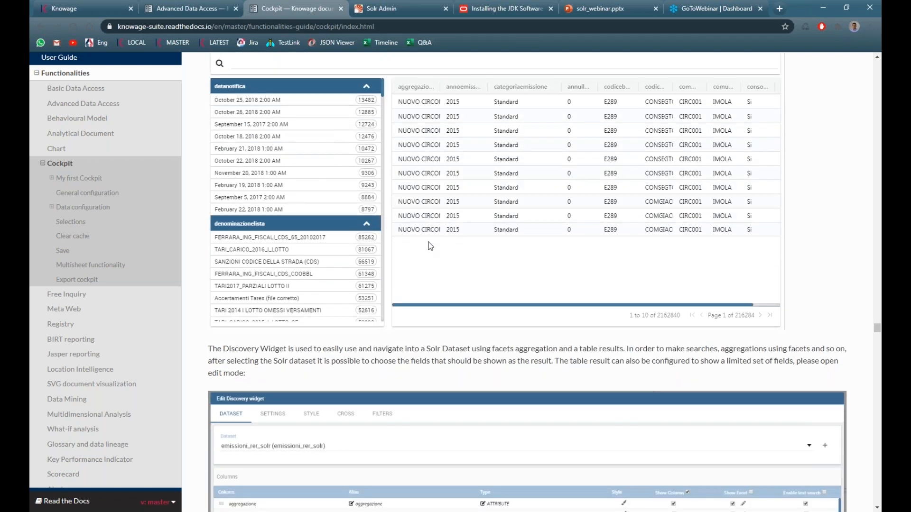
pyautogui.scroll(1, 467, 220)
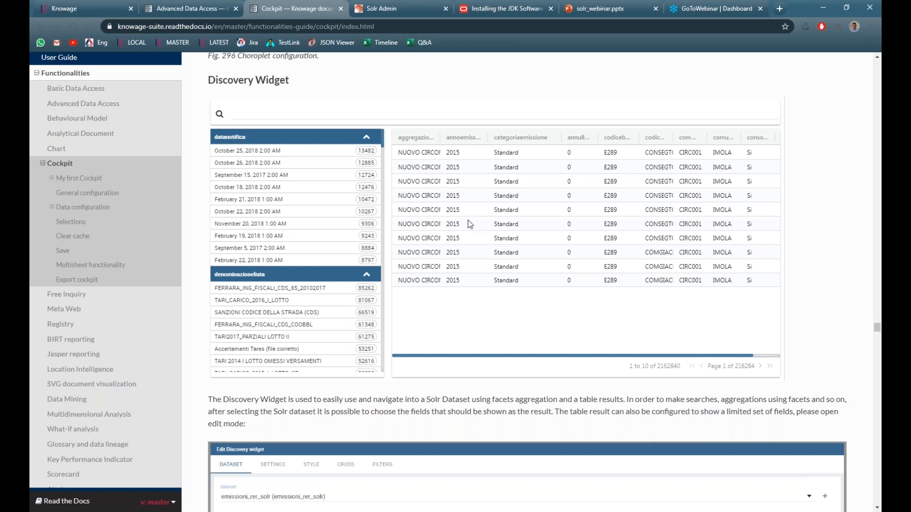
# Examine the query response for the books core in Solr Admin, focusing on the number of documents found.
pyautogui.click(408, 7)
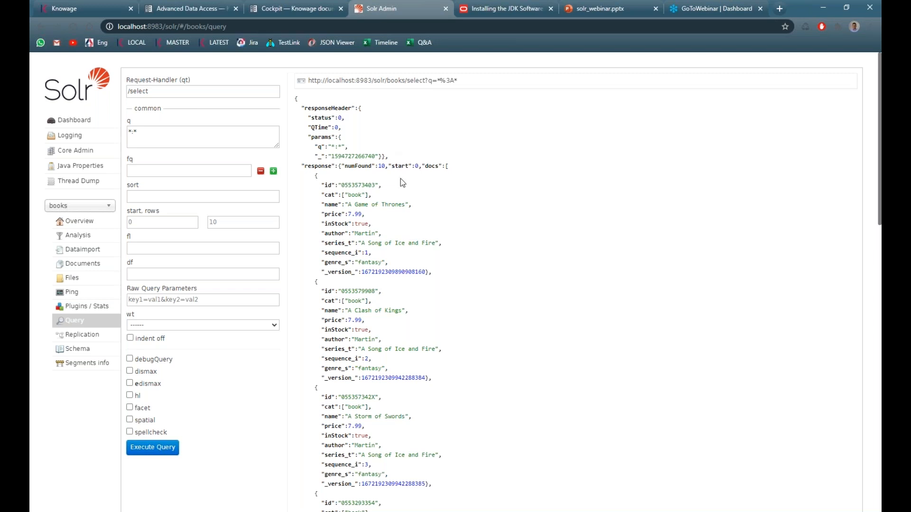
pyautogui.moveTo(387, 166); pyautogui.dragTo(383, 166)
pyautogui.click(383, 166)
pyautogui.moveTo(385, 167); pyautogui.dragTo(379, 167)
pyautogui.click(388, 168)
pyautogui.moveTo(385, 165); pyautogui.dragTo(378, 166)
pyautogui.click(385, 164)
pyautogui.moveTo(386, 166); pyautogui.dragTo(342, 164)
pyautogui.click(346, 161)
pyautogui.moveTo(445, 166); pyautogui.dragTo(341, 166)
pyautogui.click(409, 183)
# Return to Knowage, open the data set management page and dismiss the business models error.
pyautogui.click(64, 8)
pyautogui.click(45, 122)
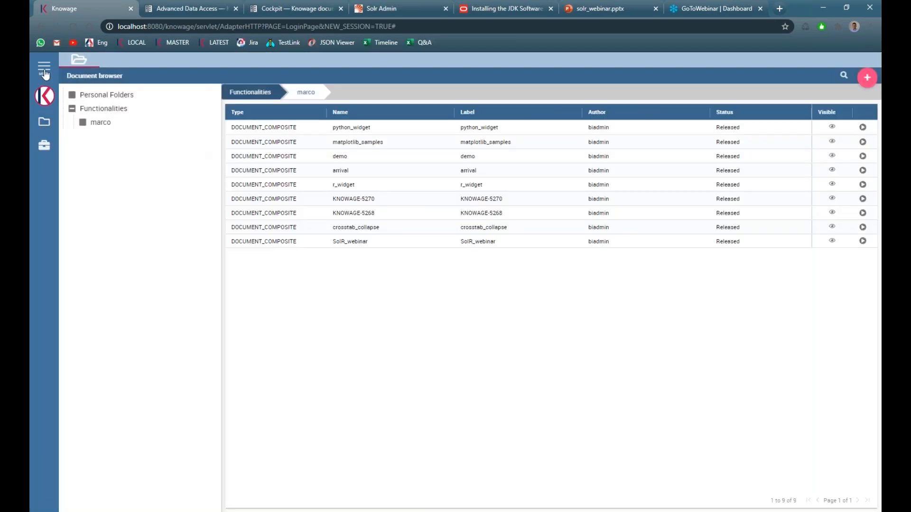
pyautogui.click(44, 71)
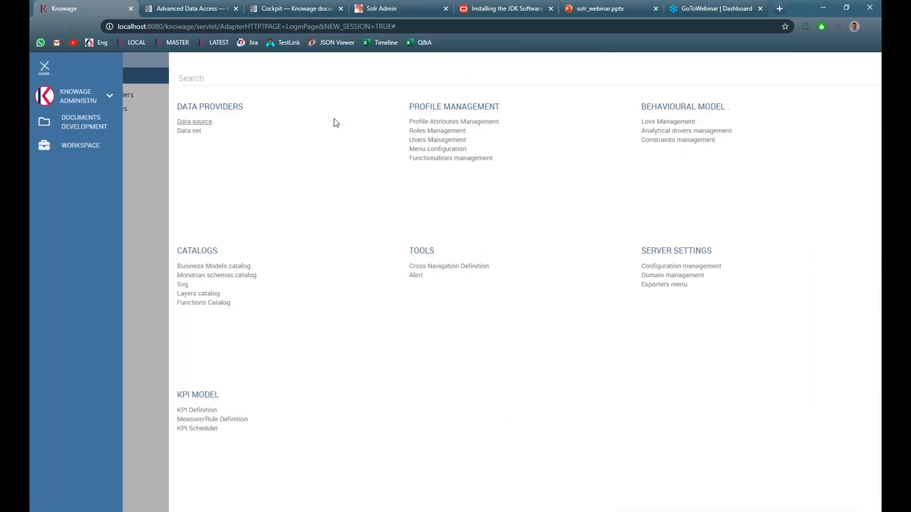
pyautogui.click(196, 134)
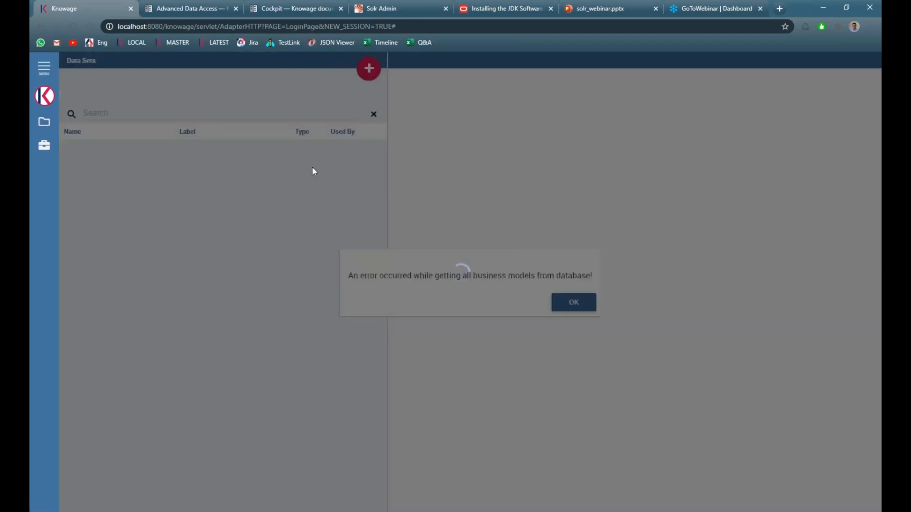
pyautogui.click(560, 307)
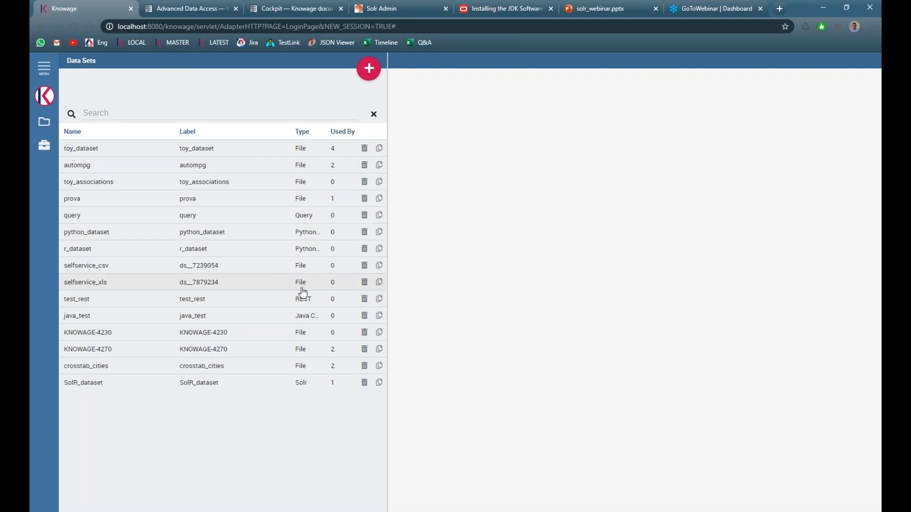
# Create a new data set with both its label and its name set to solr_example.
pyautogui.click(370, 69)
pyautogui.click(458, 124)
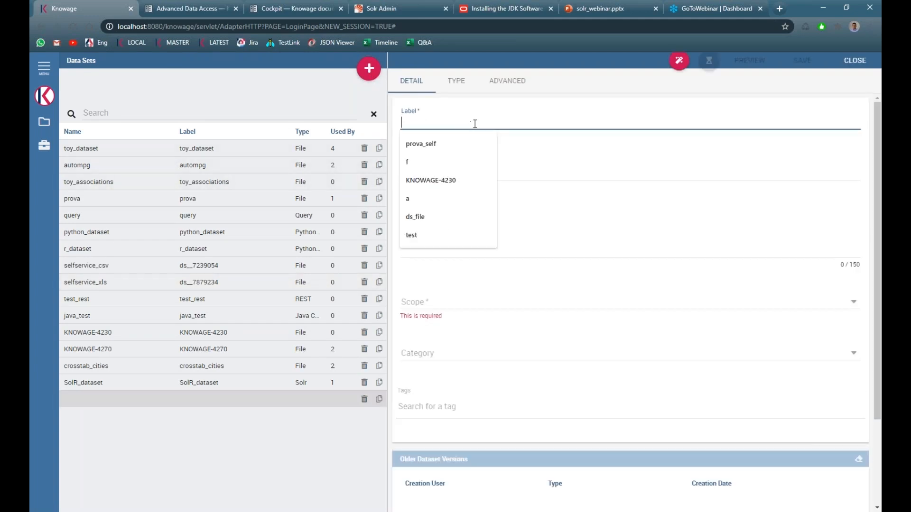
pyautogui.write('a')
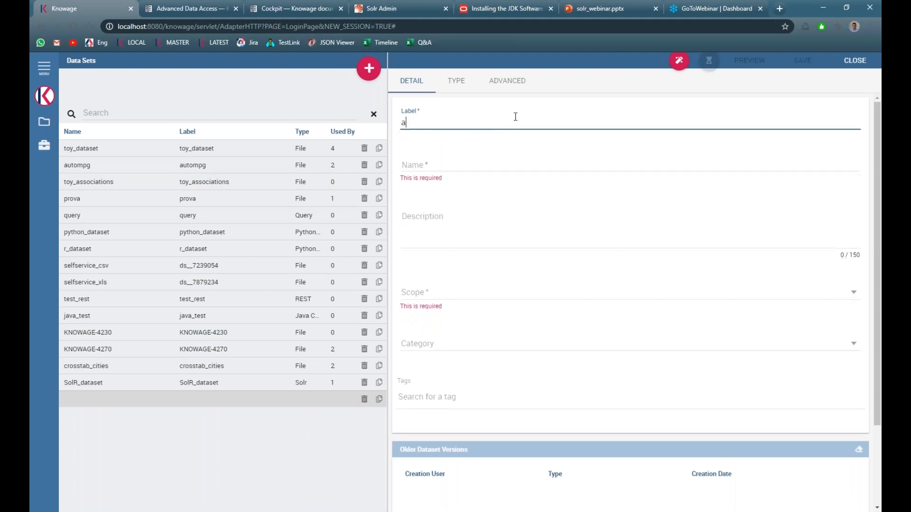
pyautogui.press('BackSpace')
pyautogui.write('solr_example')
pyautogui.hotkey('ctrl', 'a')
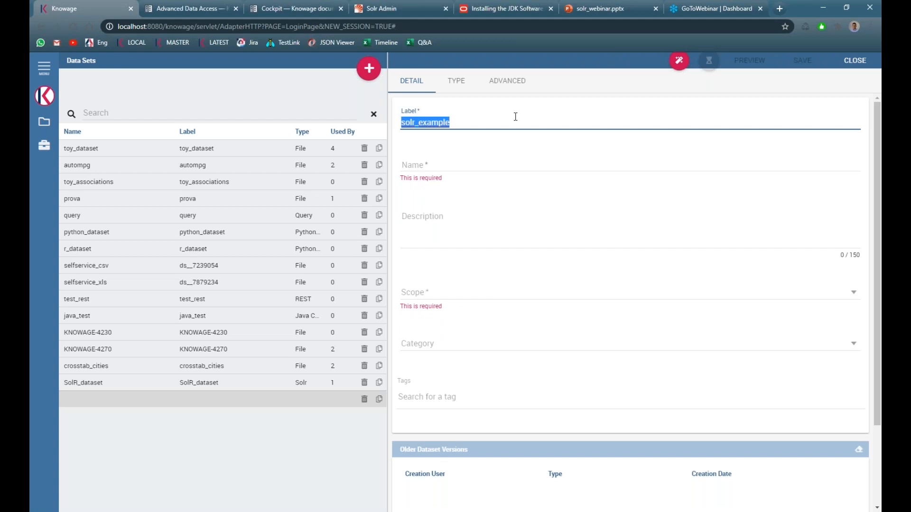
pyautogui.hotkey('ctrl', 'c')
pyautogui.click(464, 169)
pyautogui.hotkey('ctrl', 'v')
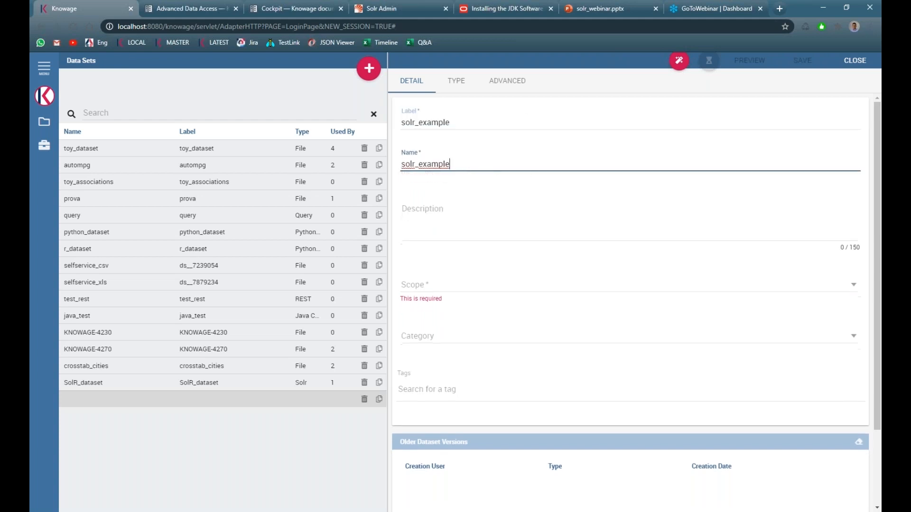
# Set the new data set's scope to TECHNICAL and its category to Default Dataset Category.
pyautogui.click(468, 282)
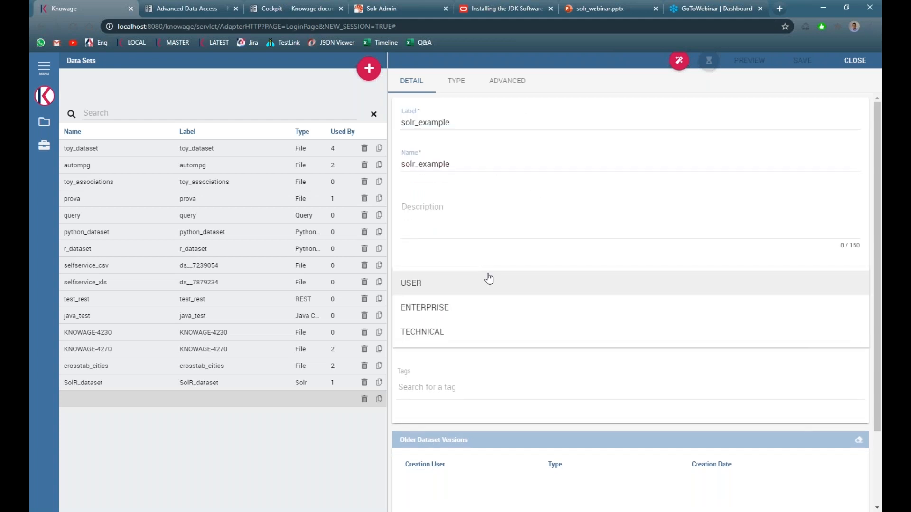
pyautogui.click(462, 333)
pyautogui.click(448, 324)
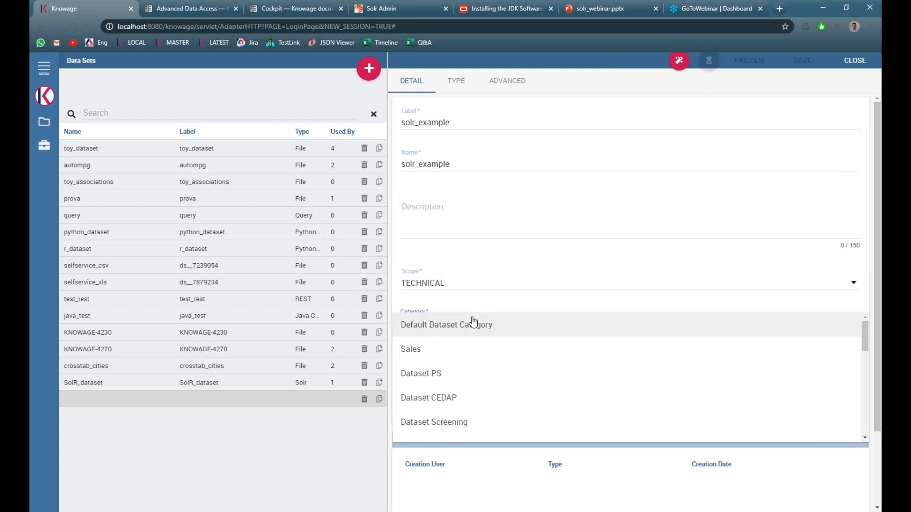
pyautogui.click(446, 325)
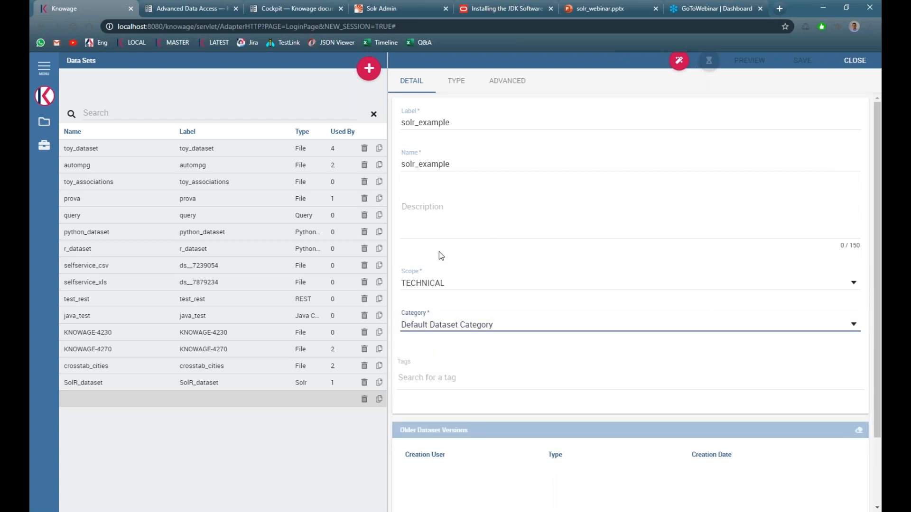
pyautogui.click(459, 266)
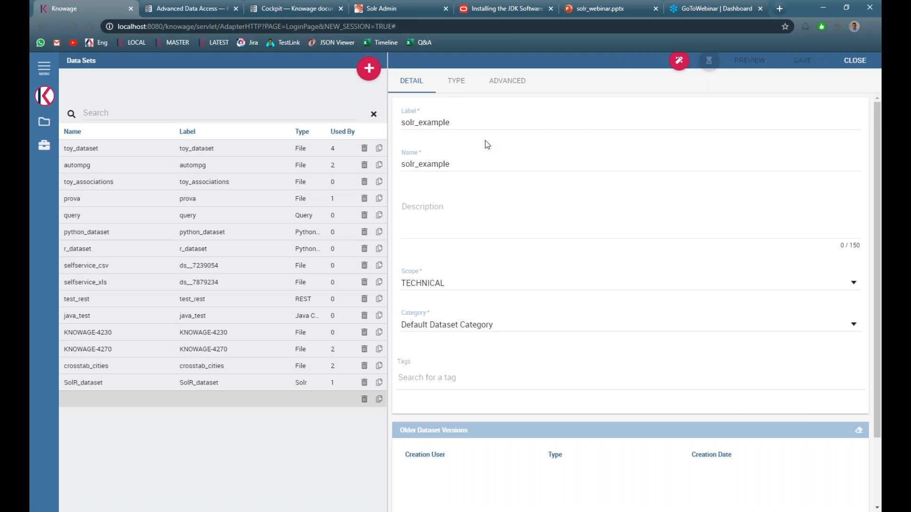
# Set the data set's type to Solr.
pyautogui.click(456, 82)
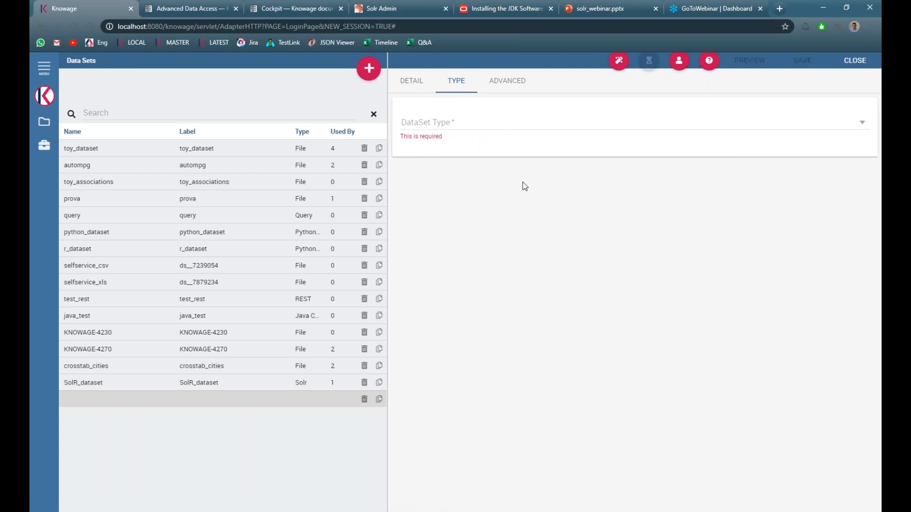
pyautogui.click(493, 123)
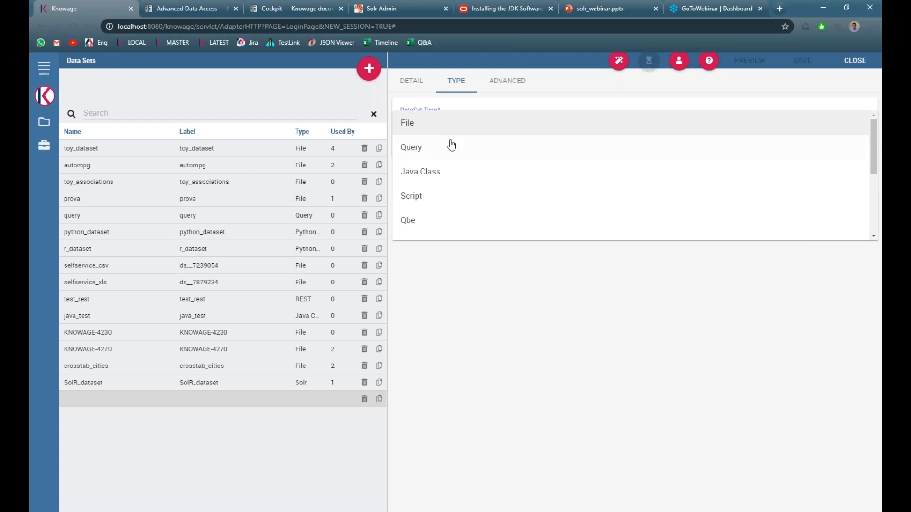
pyautogui.scroll(-3, 455, 144)
pyautogui.scroll(-2, 496, 157)
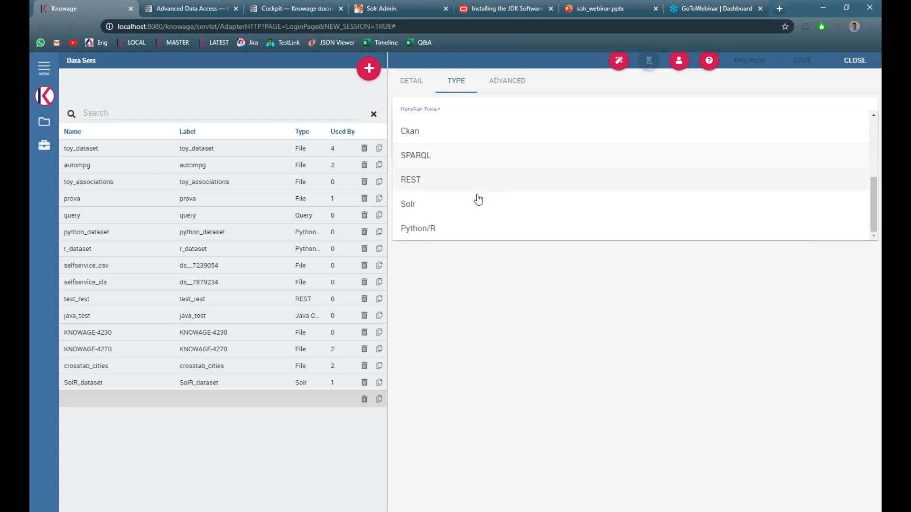
pyautogui.click(428, 205)
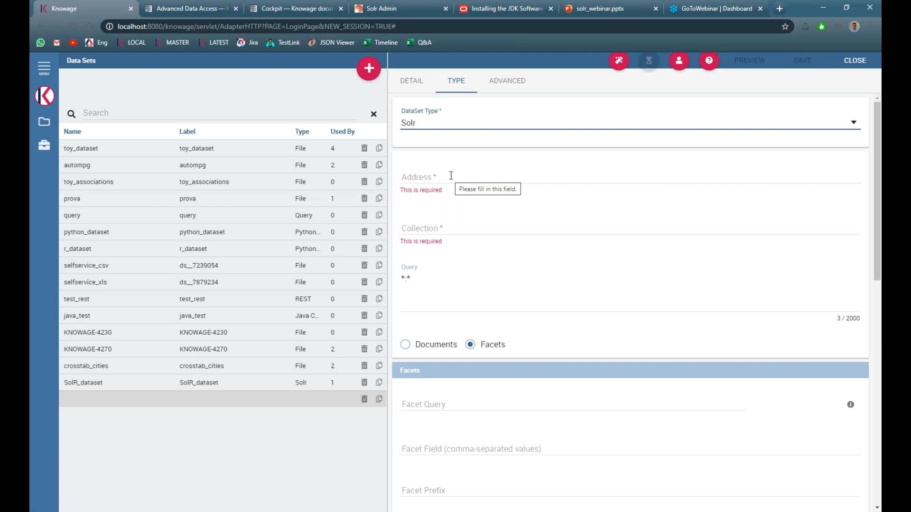
pyautogui.click(382, 8)
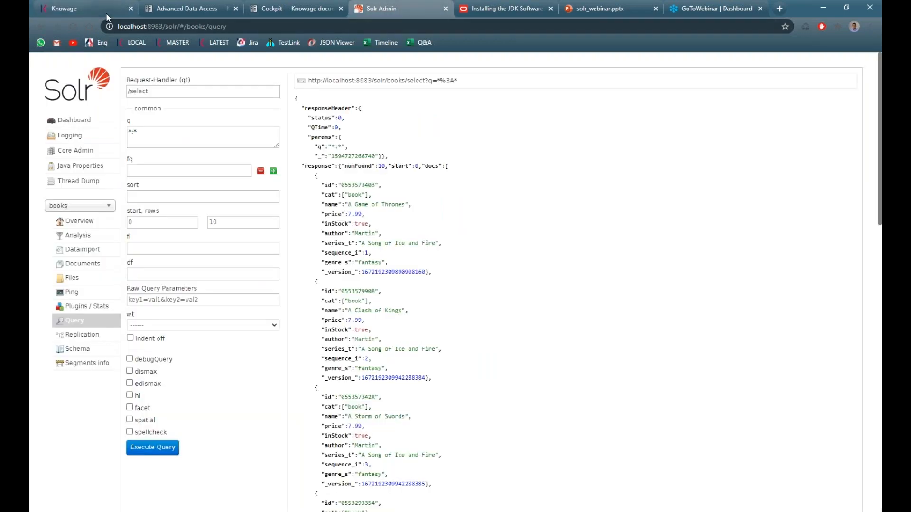
pyautogui.click(81, 9)
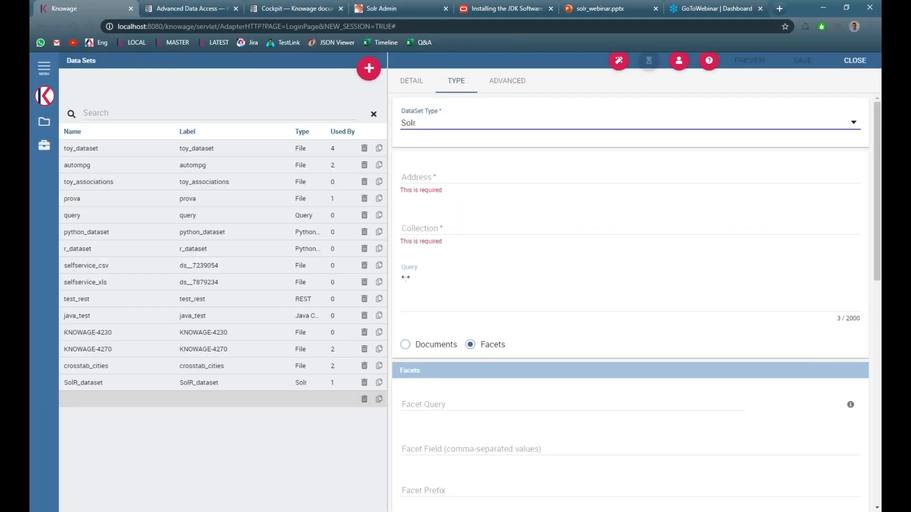
pyautogui.hotkey('alt', 'Tab')
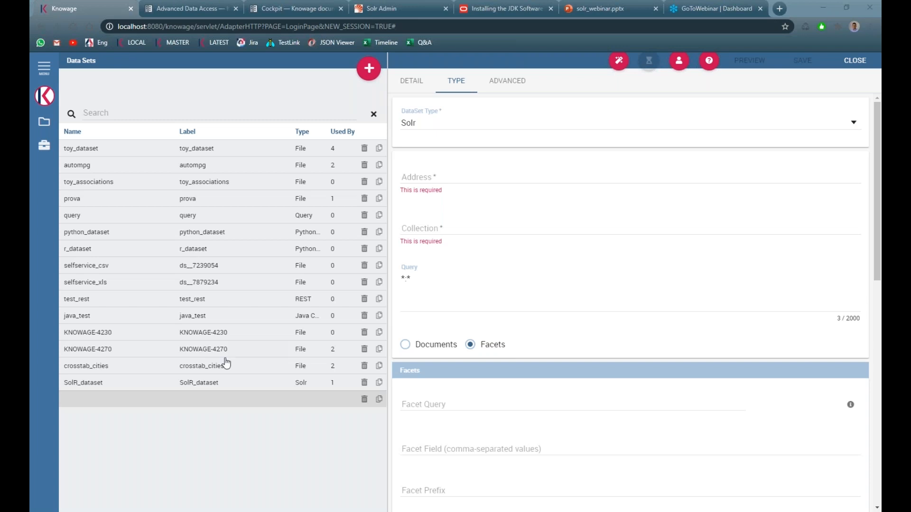
pyautogui.click(443, 175)
pyautogui.hotkey('ctrl', 'v')
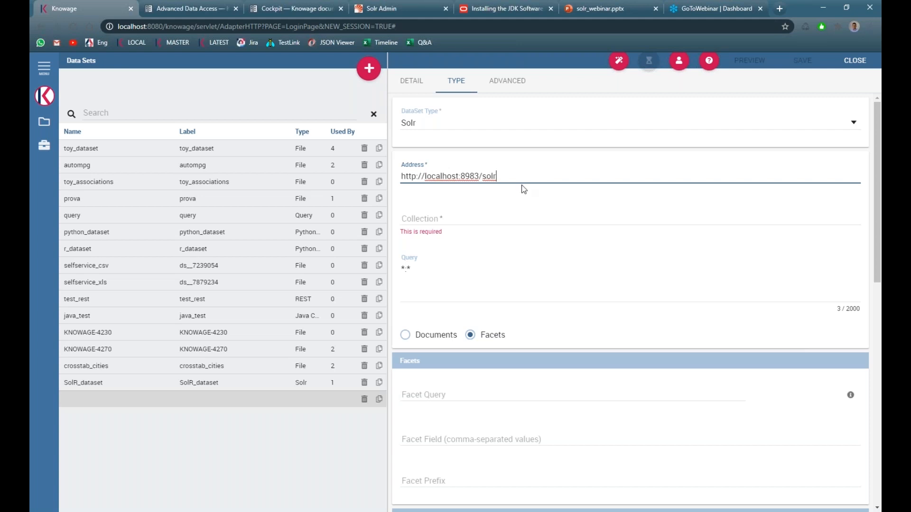
pyautogui.click(387, 8)
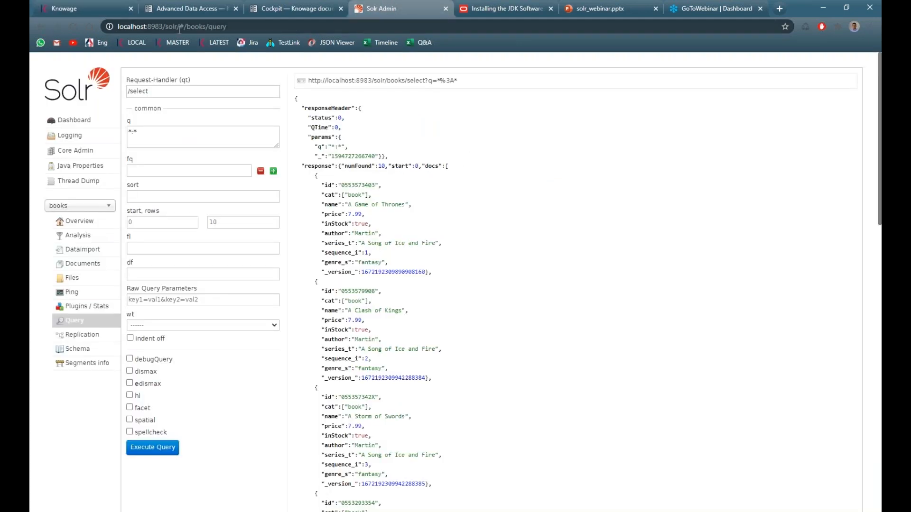
pyautogui.click(109, 7)
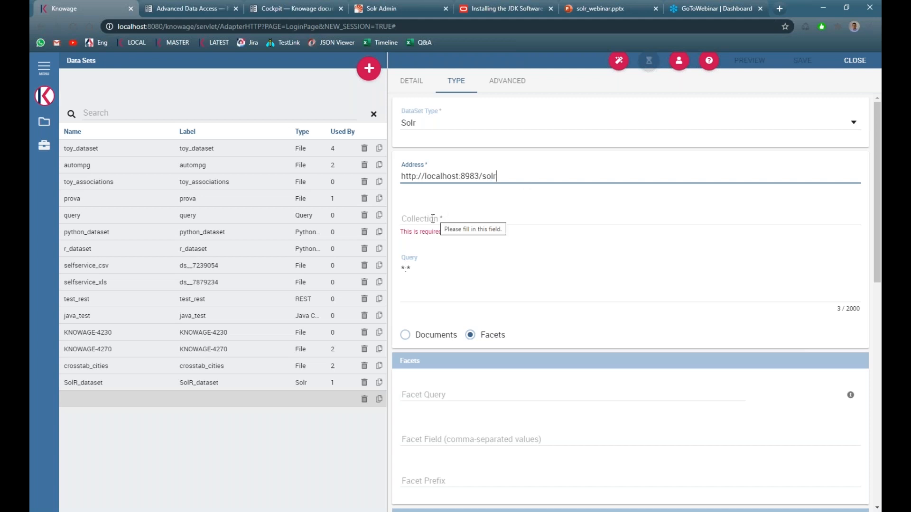
# Look up the core name in Solr Admin and set the data set's collection to books.
pyautogui.click(400, 6)
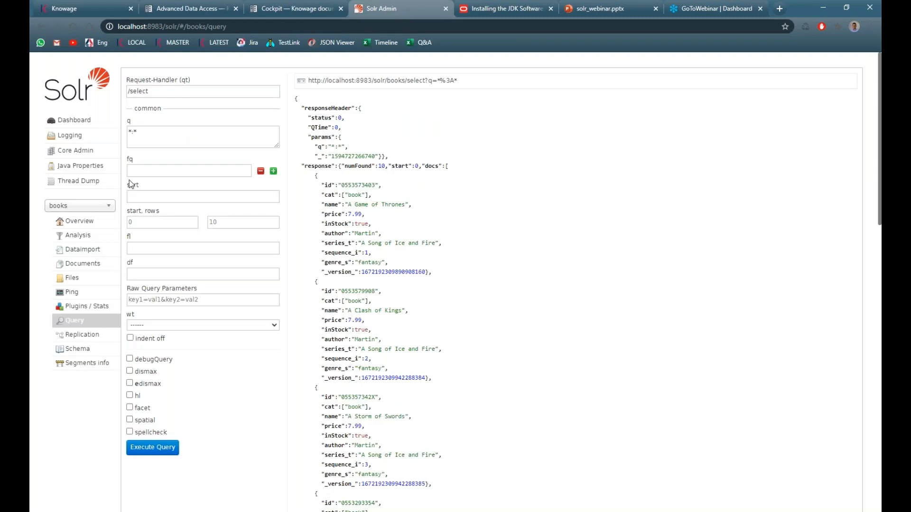
pyautogui.click(102, 213)
pyautogui.click(73, 237)
pyautogui.click(85, 8)
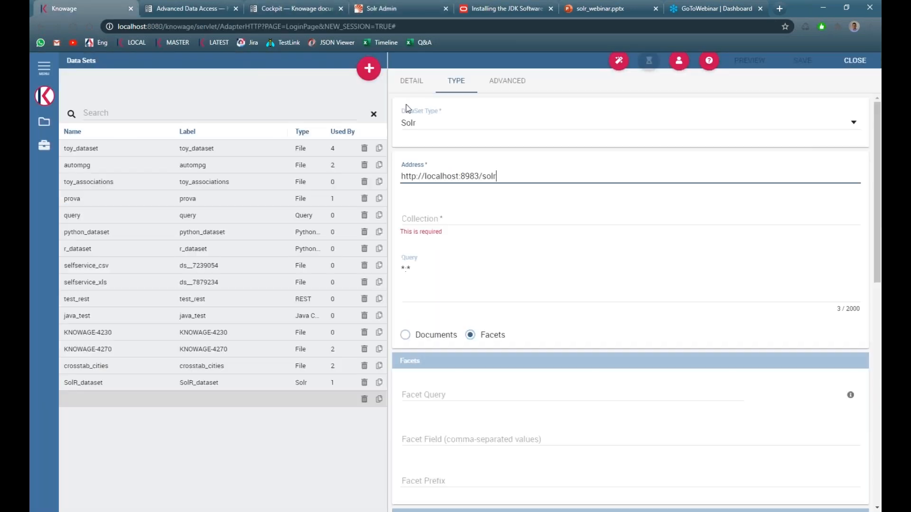
pyautogui.click(471, 218)
pyautogui.write('books')
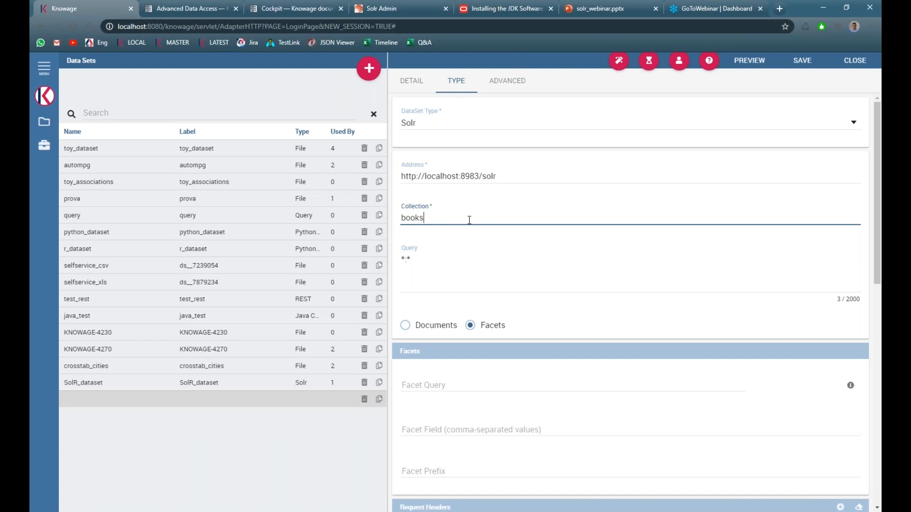
pyautogui.click(505, 289)
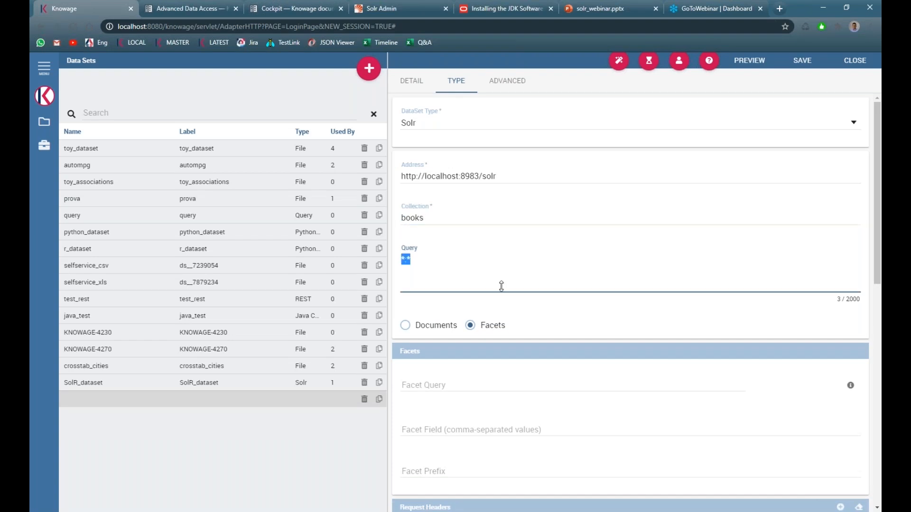
pyautogui.click(531, 310)
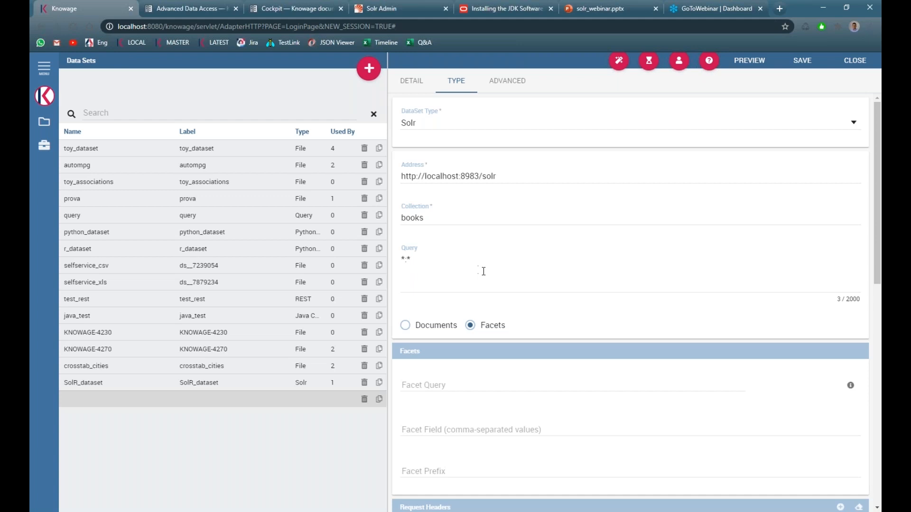
# Switch the data set to Documents with the field list id,name,author, and preview its rows.
pyautogui.click(409, 326)
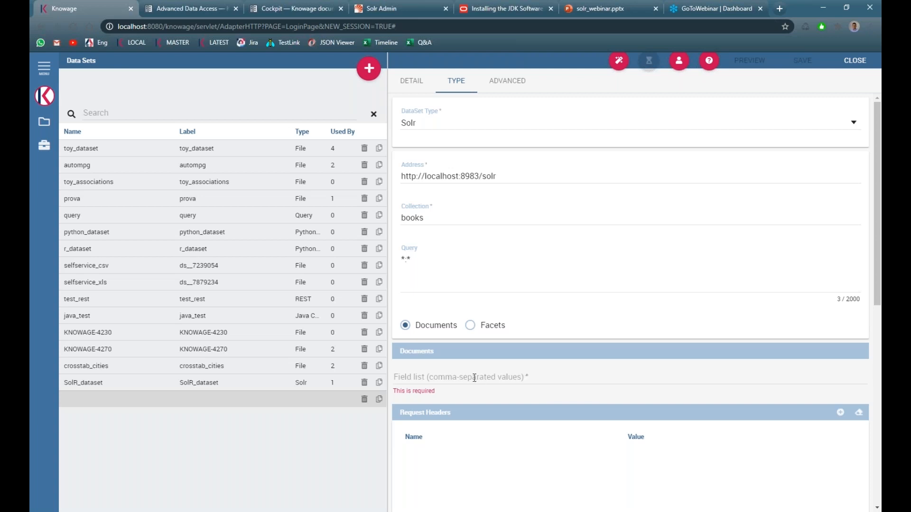
pyautogui.click(379, 8)
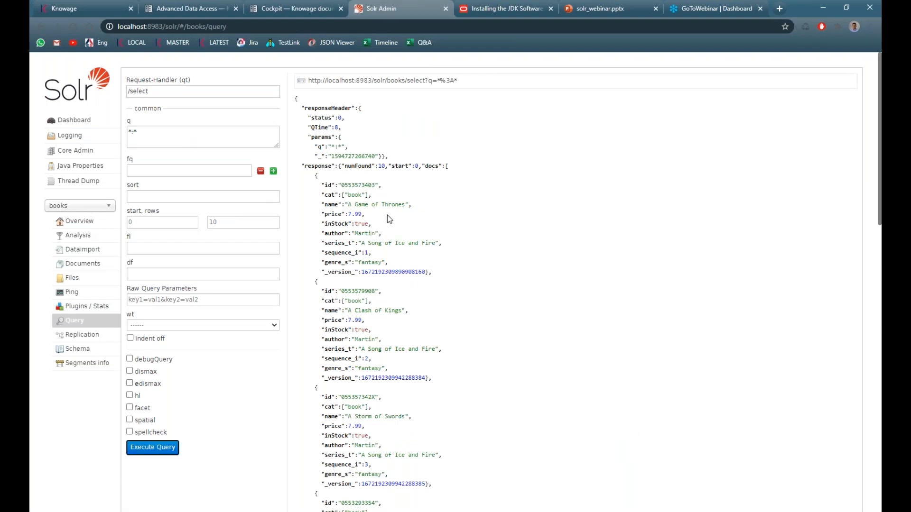
pyautogui.hotkey('alt', 'Tab')
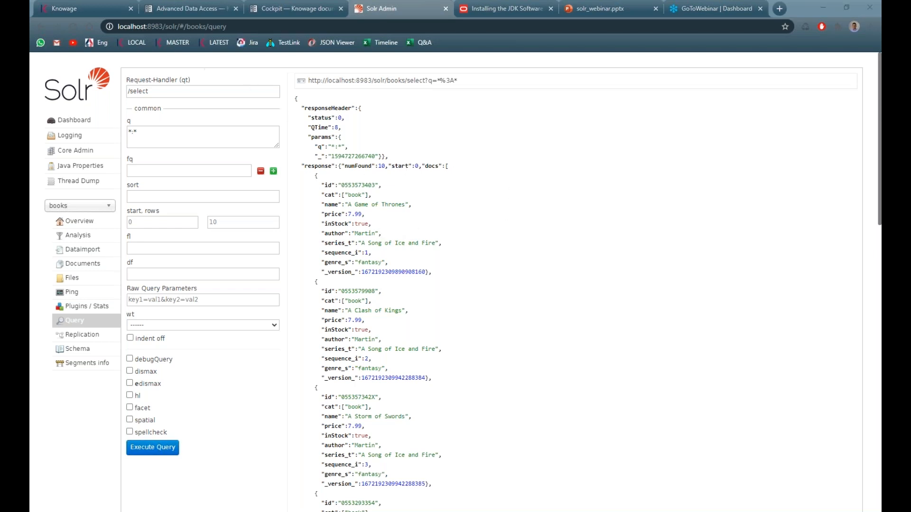
pyautogui.click(109, 12)
pyautogui.click(437, 376)
pyautogui.click(435, 399)
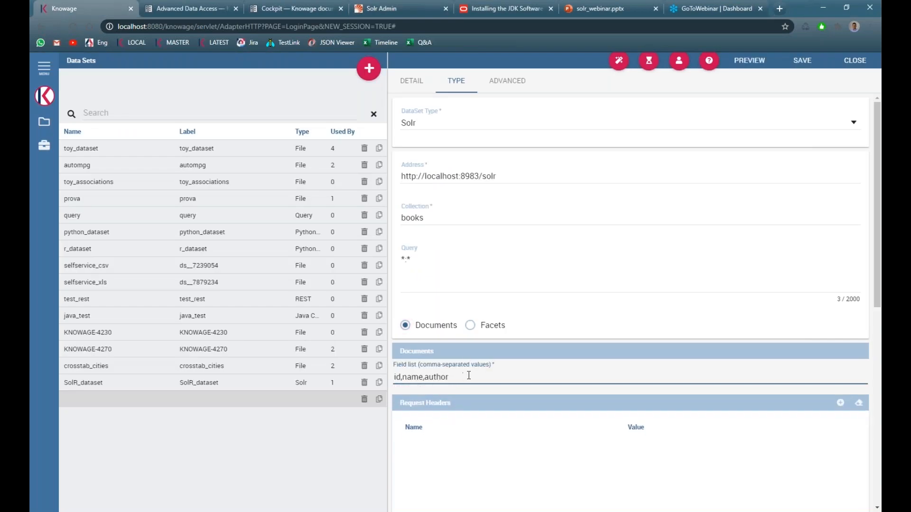
pyautogui.click(749, 60)
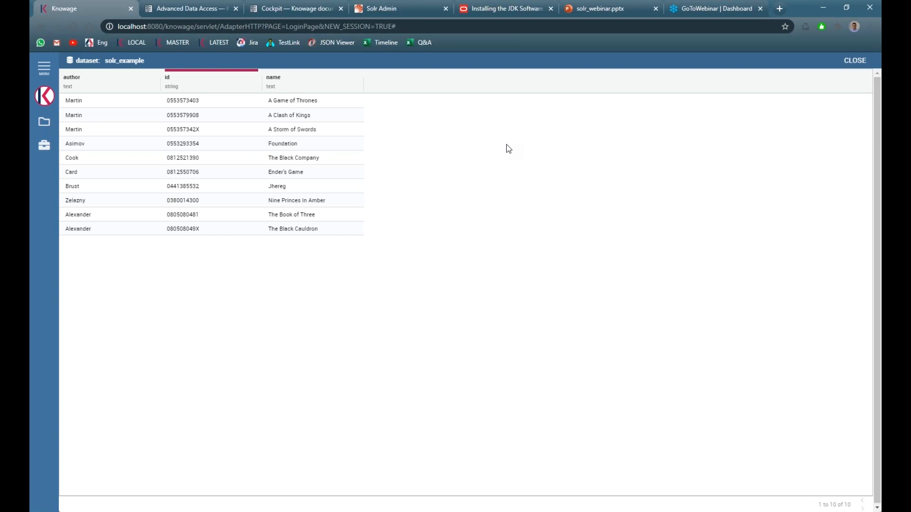
pyautogui.click(842, 61)
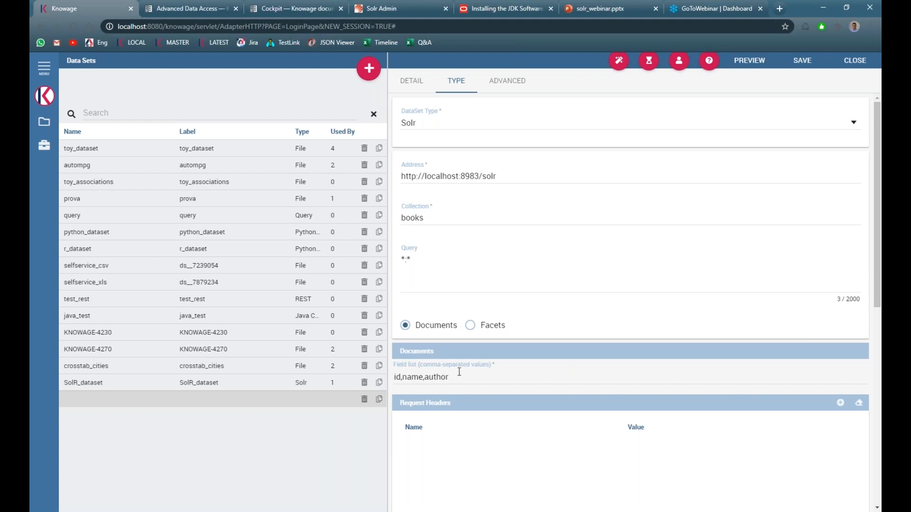
# Add price to the end of the document field list and preview the data set again.
pyautogui.click(482, 377)
pyautogui.write(',price')
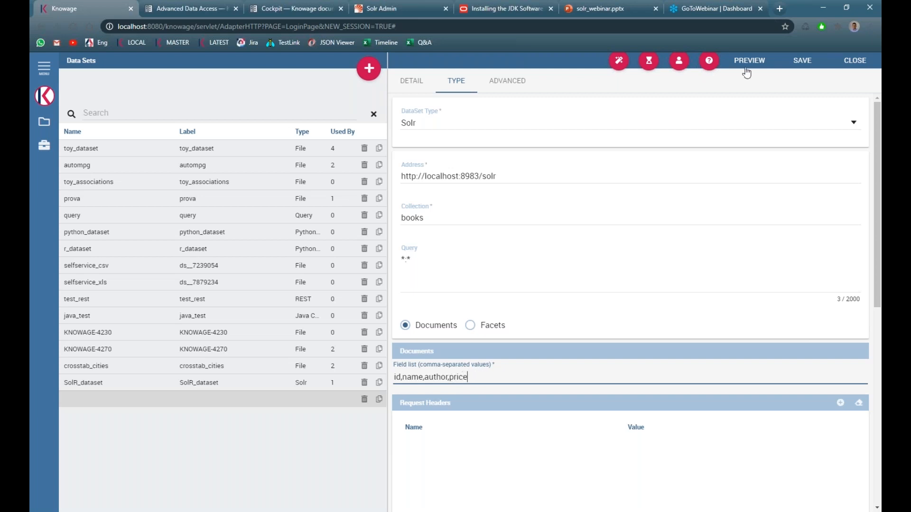
pyautogui.click(748, 62)
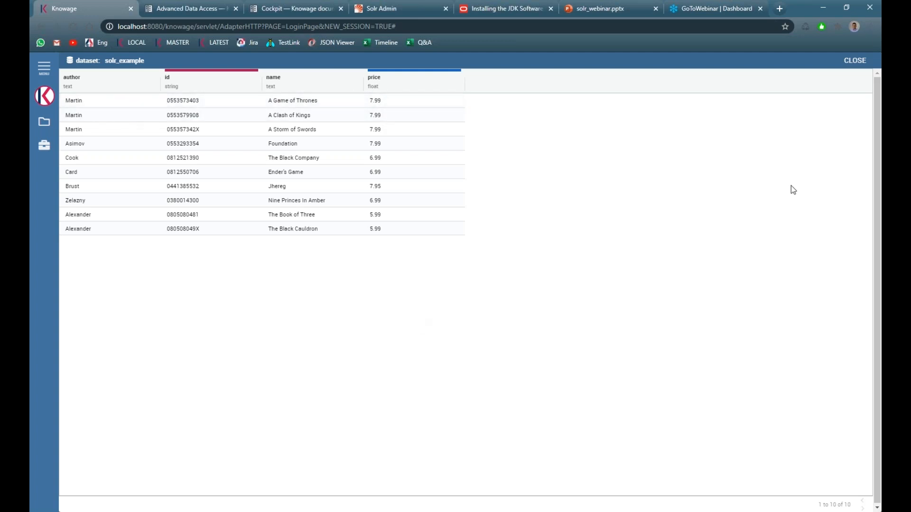
pyautogui.click(842, 66)
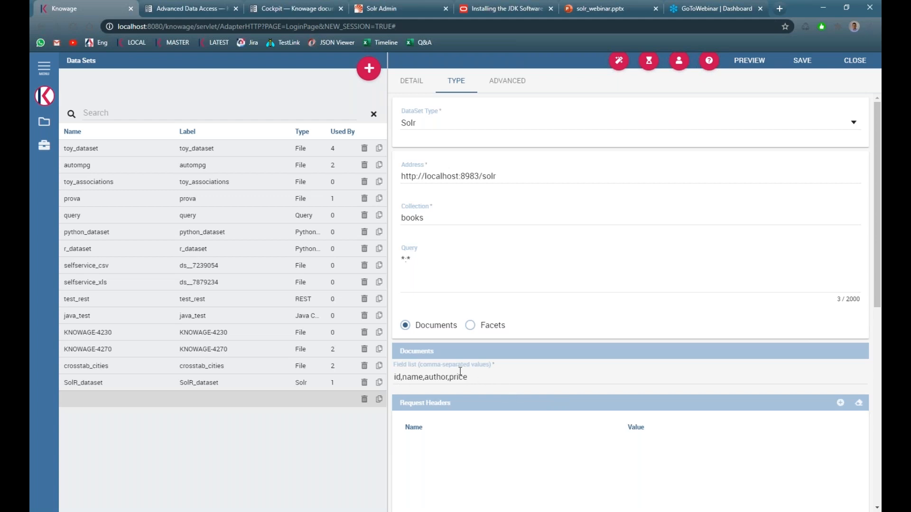
pyautogui.click(482, 378)
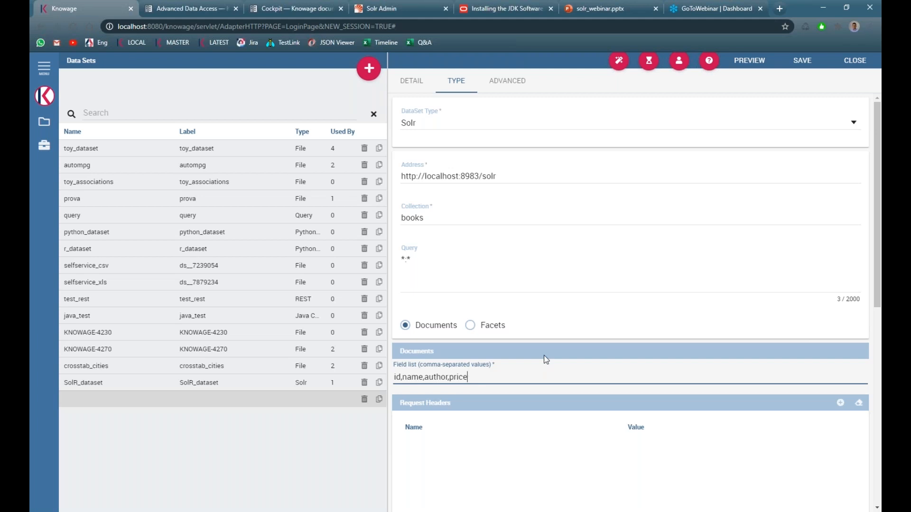
pyautogui.tripleClick(467, 260)
pyautogui.click(519, 256)
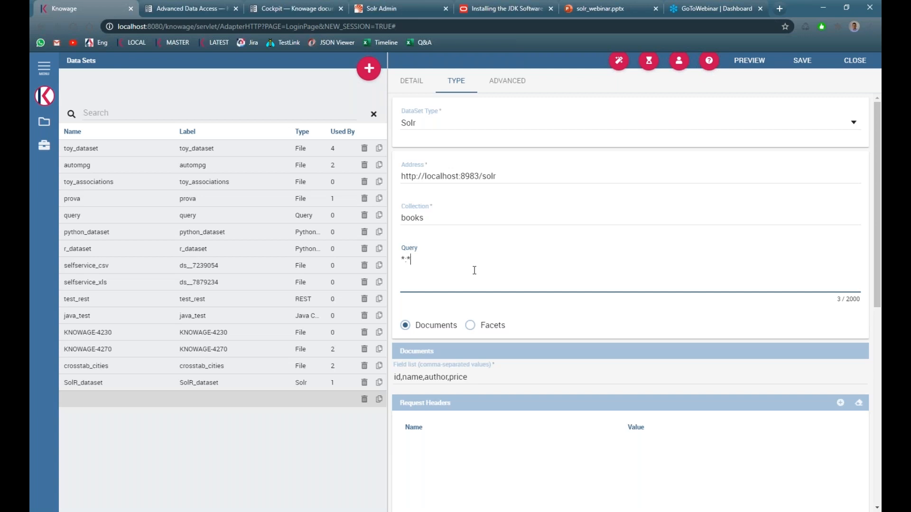
pyautogui.moveTo(424, 261); pyautogui.dragTo(397, 260)
pyautogui.click(420, 260)
pyautogui.hotkey('alt', 'Tab')
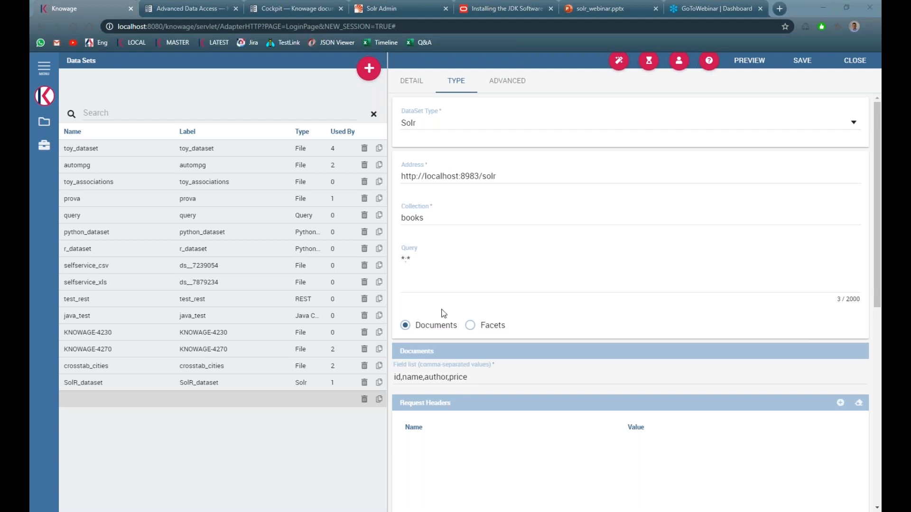
# Replace the query with author:martin and preview the filtered data set.
pyautogui.tripleClick(436, 268)
pyautogui.press('BackSpace')
pyautogui.write('author:martin')
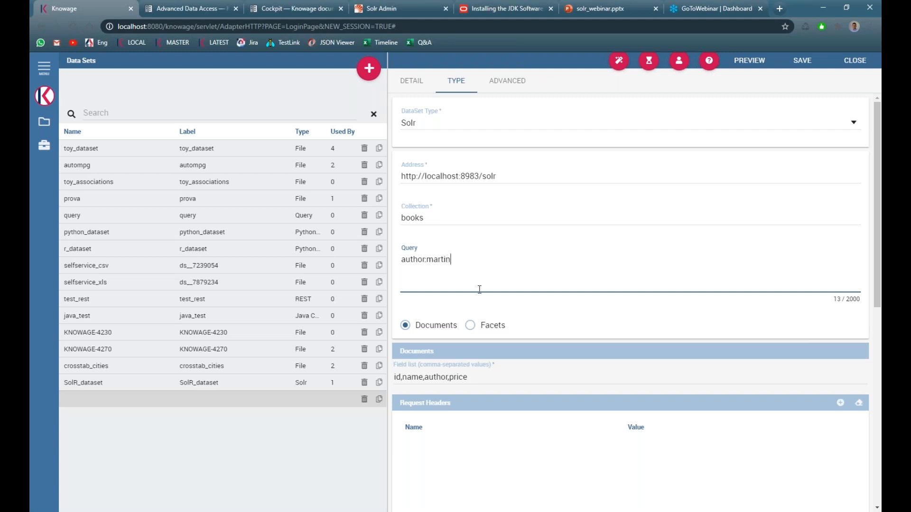
pyautogui.click(746, 65)
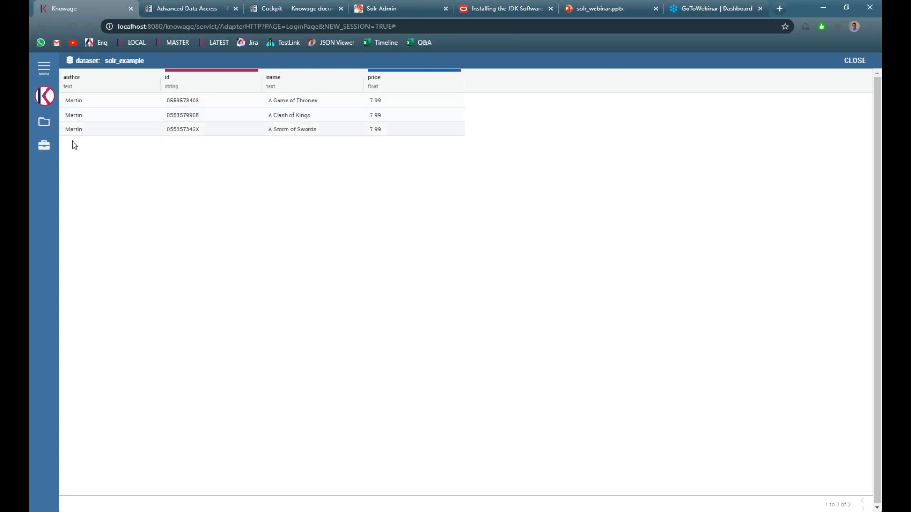
pyautogui.click(838, 72)
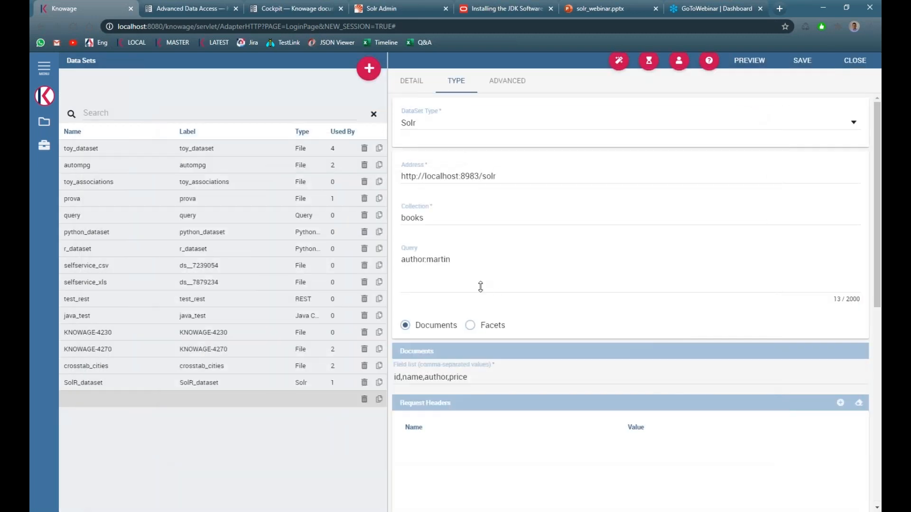
# Examine the query and the Request Headers, Filter Query parameter and Parameters sections of the data set.
pyautogui.doubleClick(455, 260)
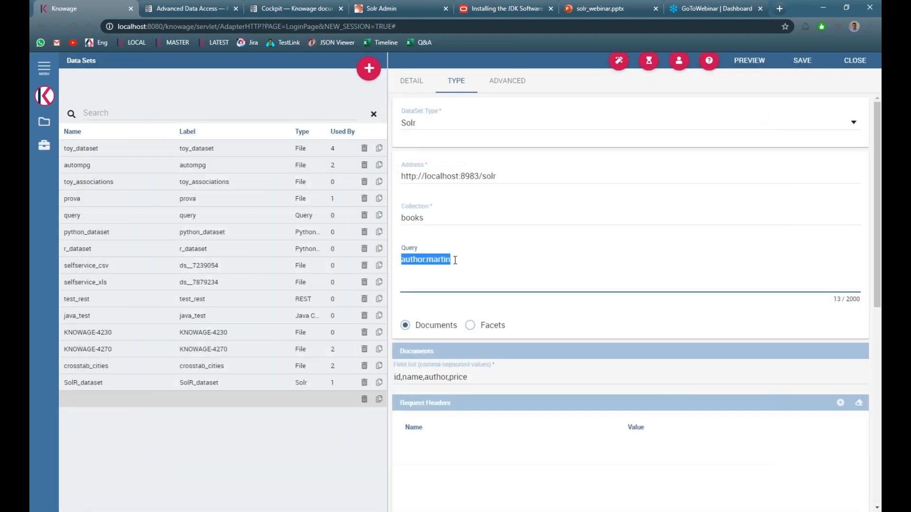
pyautogui.click(460, 254)
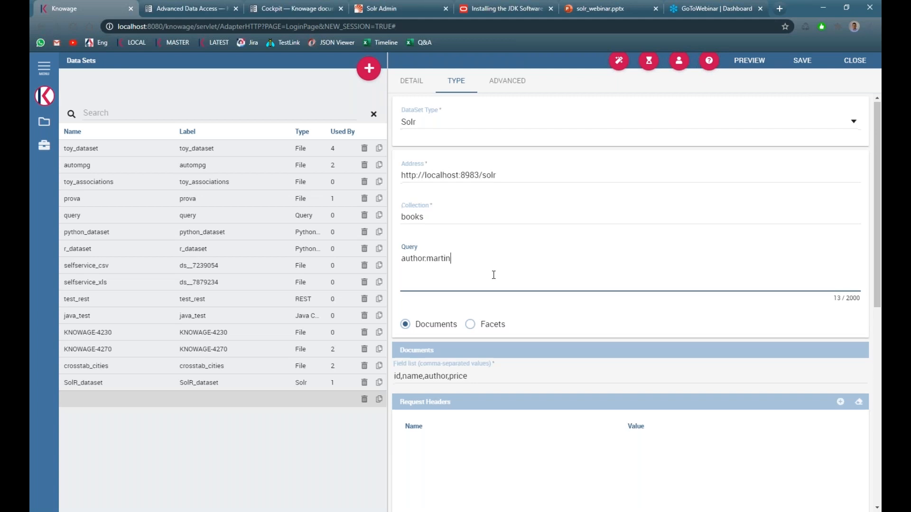
pyautogui.scroll(-3, 493, 275)
pyautogui.hotkey('alt', 'Tab')
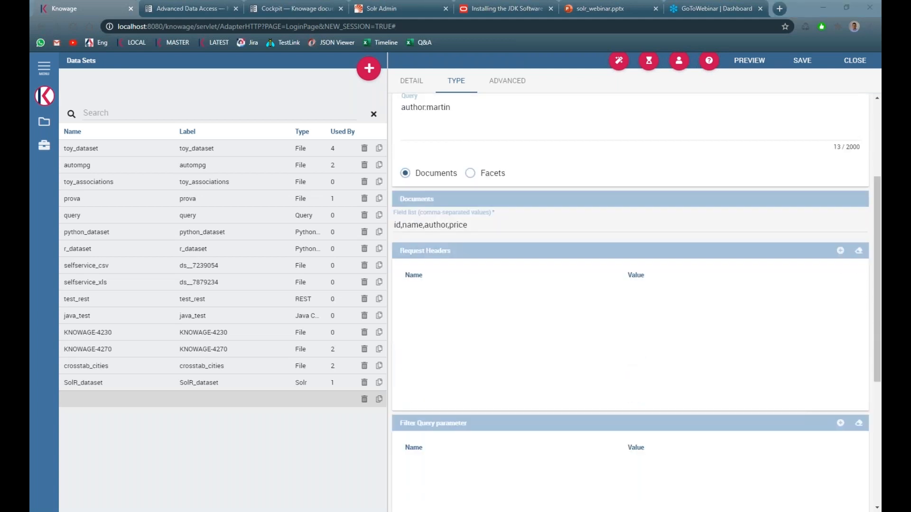
pyautogui.scroll(1, 456, 167)
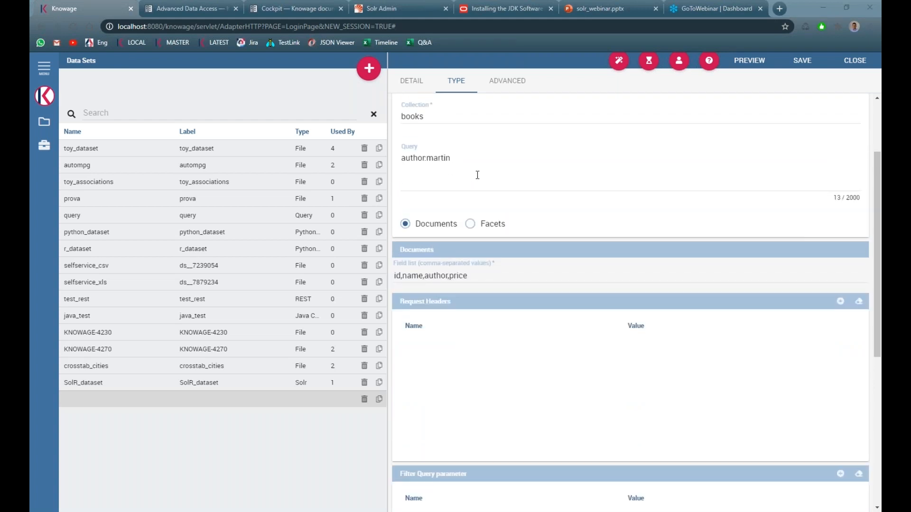
pyautogui.scroll(-2, 494, 182)
pyautogui.scroll(-4, 493, 182)
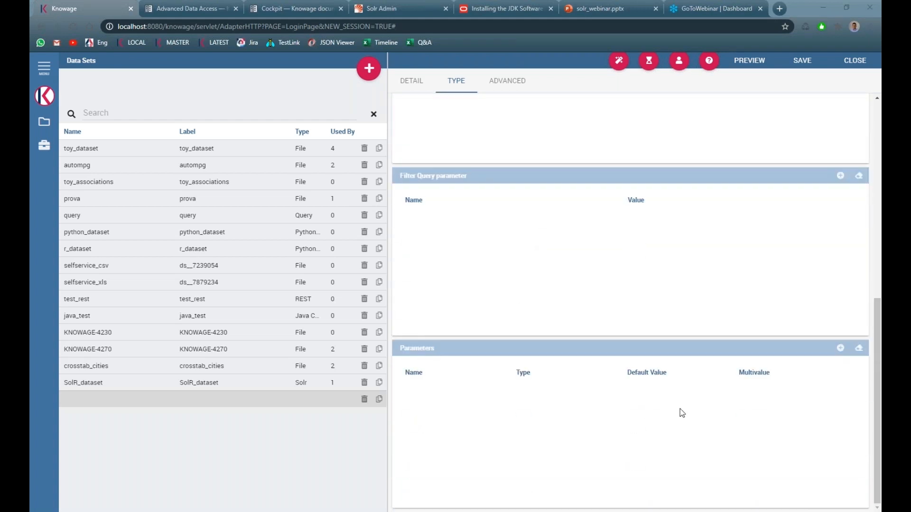
# Add a String parameter named my_favourite_author to the data set with the default value martin.
pyautogui.click(859, 351)
pyautogui.click(459, 389)
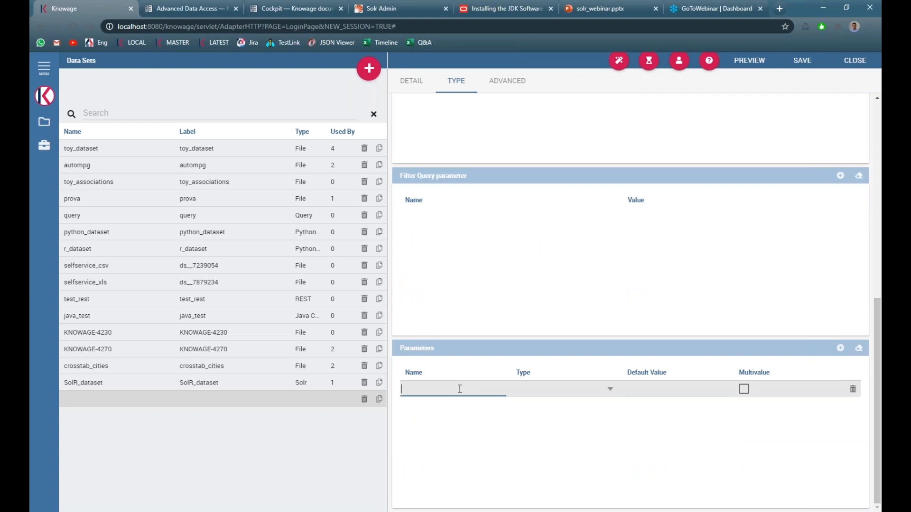
pyautogui.write('my_favourite_author')
pyautogui.click(535, 393)
pyautogui.click(560, 394)
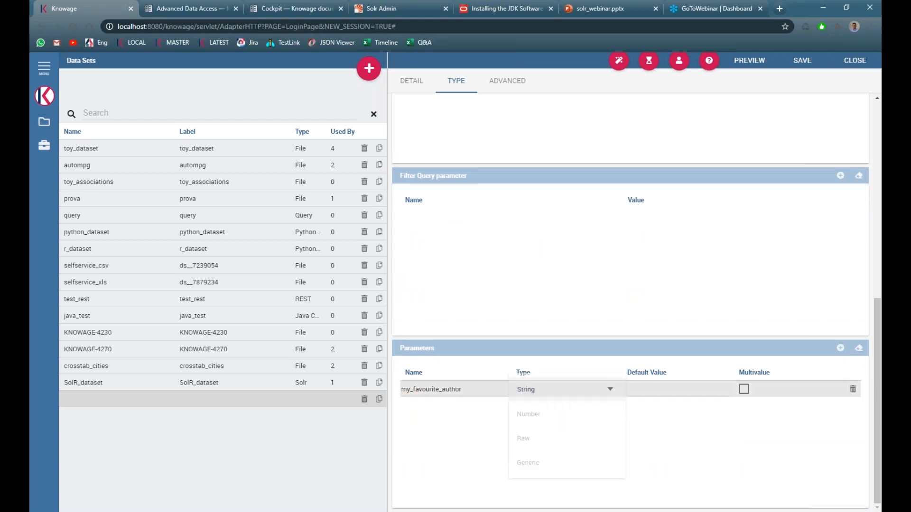
pyautogui.click(644, 387)
pyautogui.write('martin')
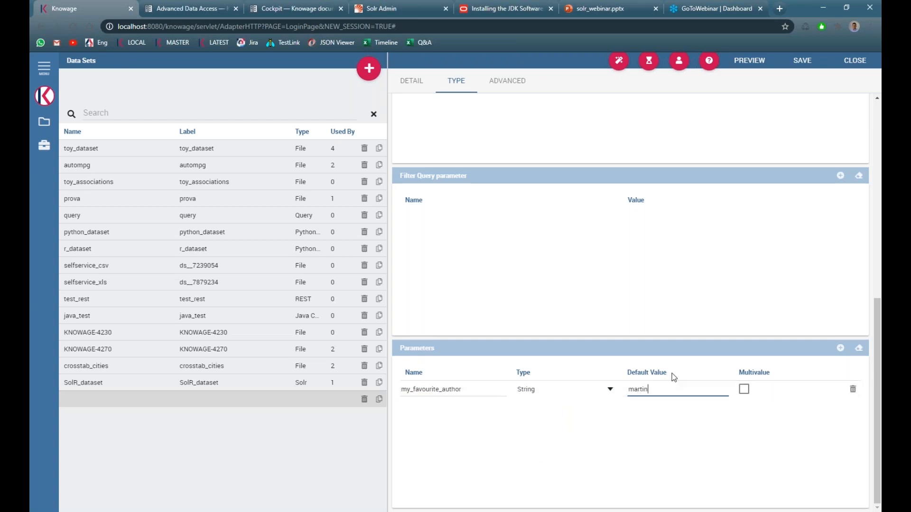
pyautogui.click(583, 440)
# Replace the fixed author in the query with the parameter so it reads author:$P{my_favourite_author}.
pyautogui.scroll(7, 503, 347)
pyautogui.scroll(2, 450, 211)
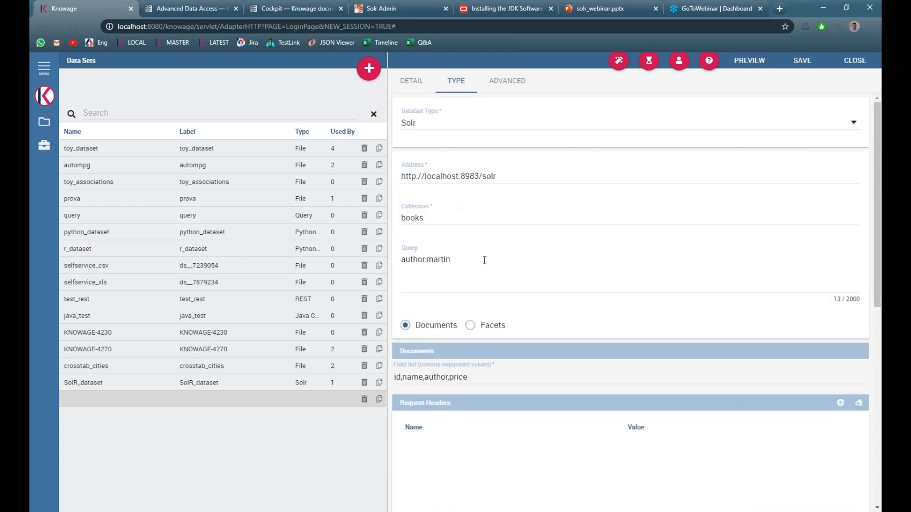
pyautogui.doubleClick(452, 259)
pyautogui.click(458, 259)
pyautogui.press('BackSpace')
pyautogui.press('BackSpace')
pyautogui.press('BackSpace')
pyautogui.press('BackSpace')
pyautogui.press('BackSpace')
pyautogui.press('BackSpace')
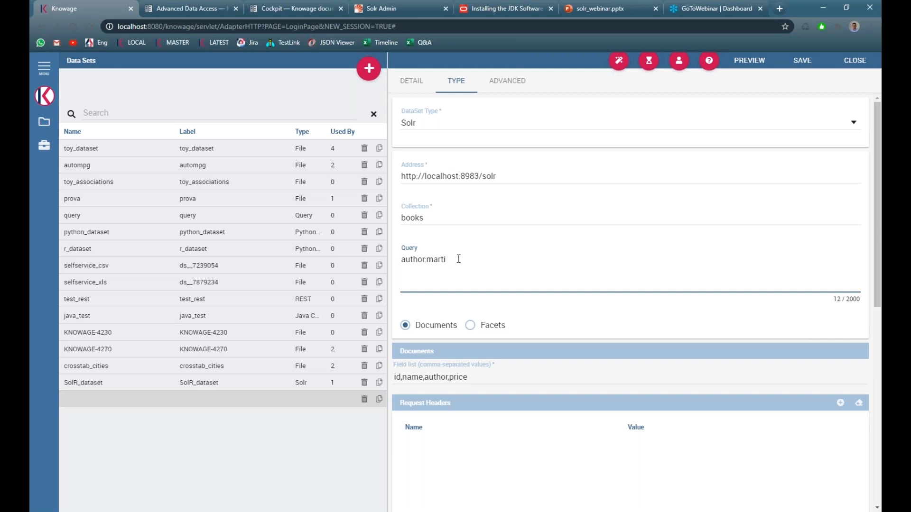
pyautogui.write('$P{}')
pyautogui.write('my_favourite_author')
pyautogui.click(535, 259)
# Preview the data set with my_favourite_author set to martin, and close the preview.
pyautogui.click(746, 62)
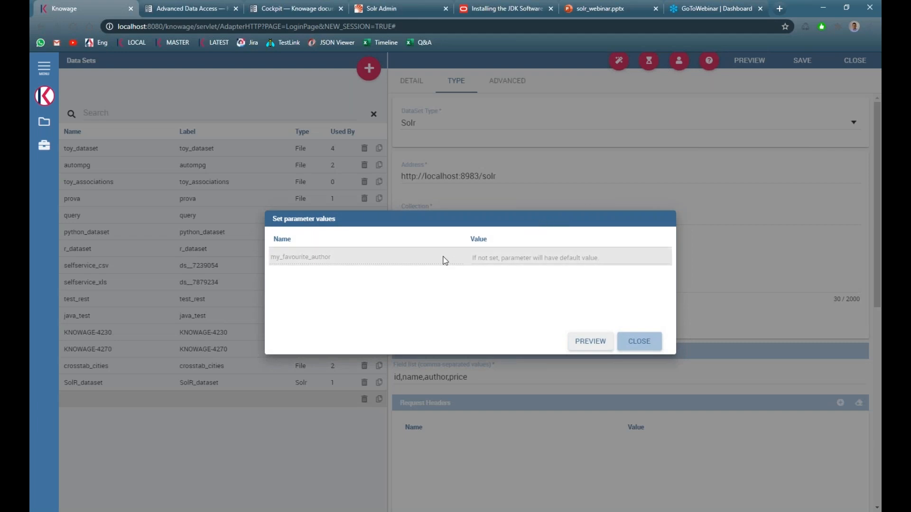
pyautogui.click(501, 262)
pyautogui.click(423, 309)
pyautogui.click(487, 256)
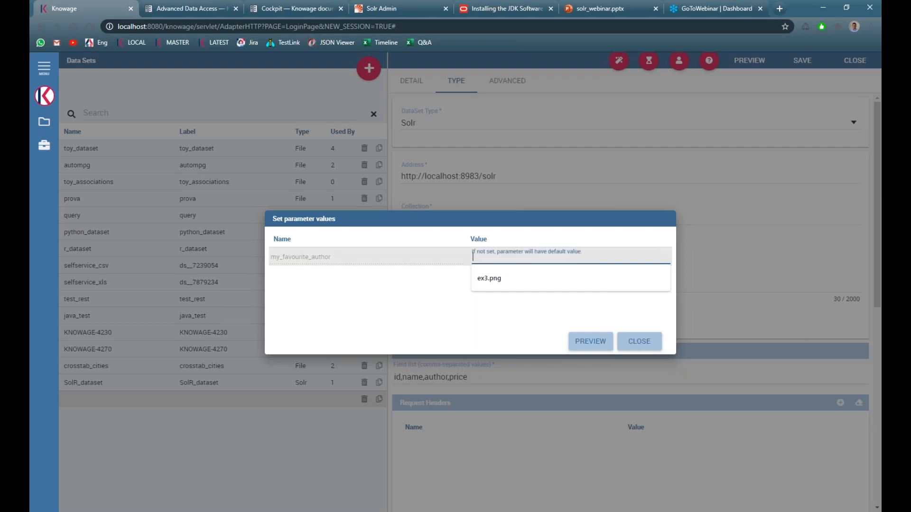
pyautogui.write('martin')
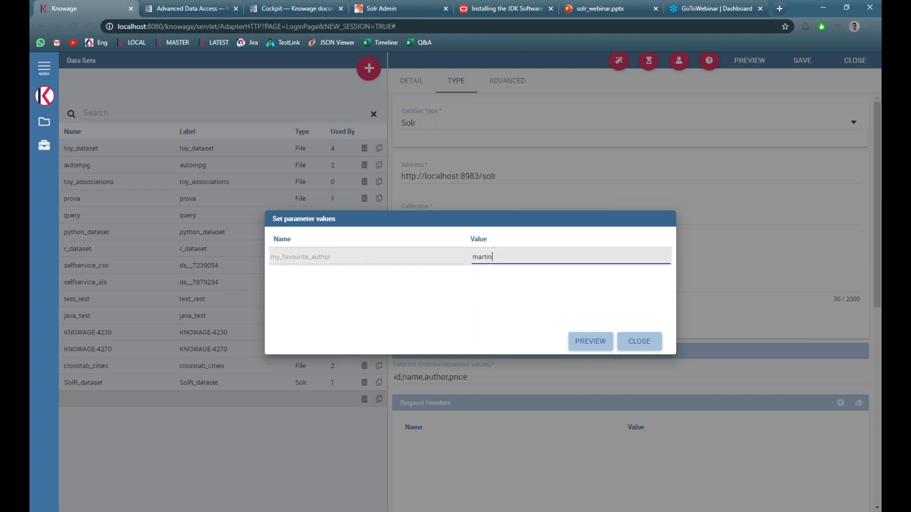
pyautogui.click(589, 342)
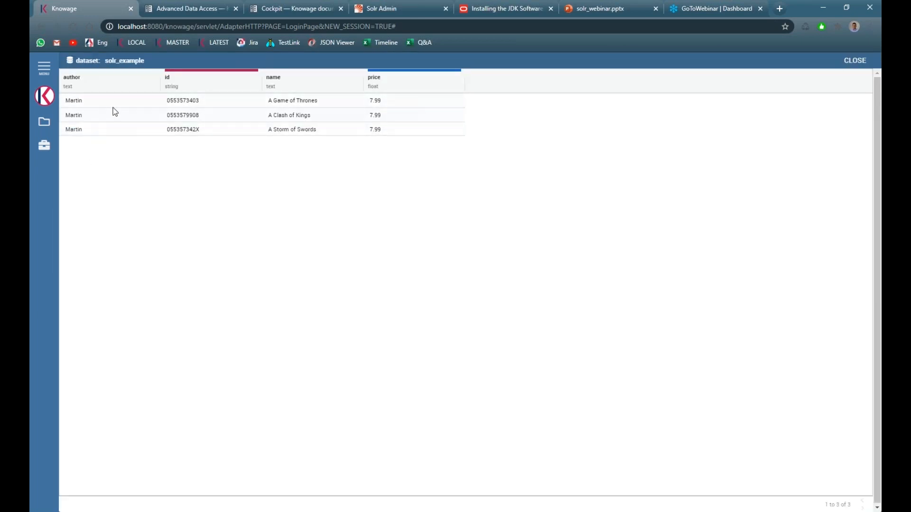
pyautogui.click(850, 61)
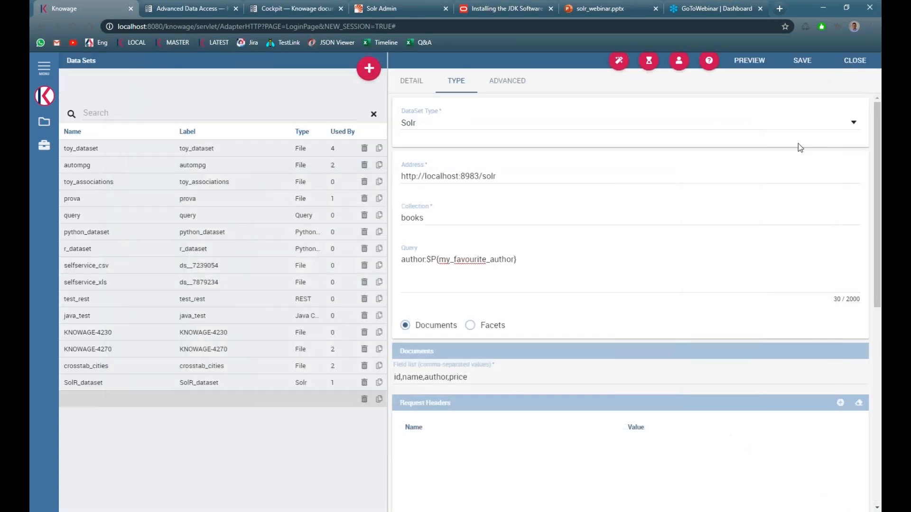
# Preview the data set with my_favourite_author set to asimov, and close the preview.
pyautogui.click(753, 67)
pyautogui.click(569, 252)
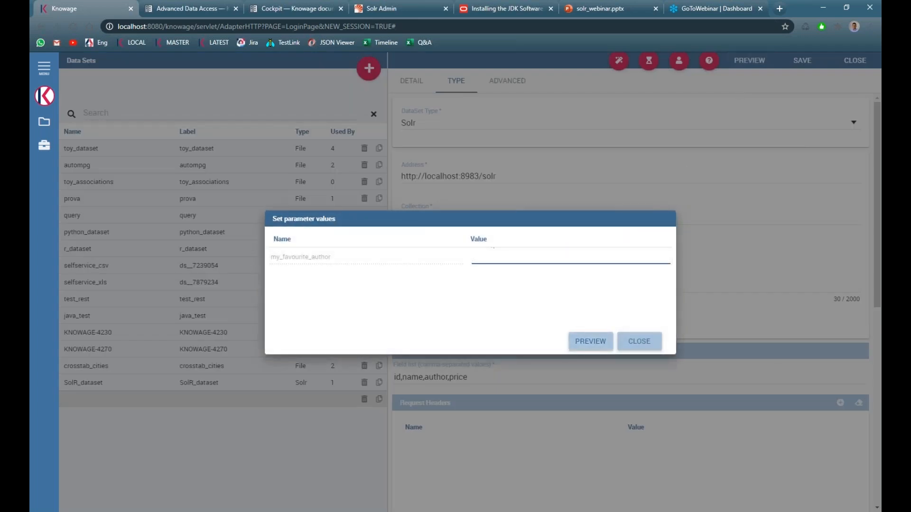
pyautogui.write('asimov')
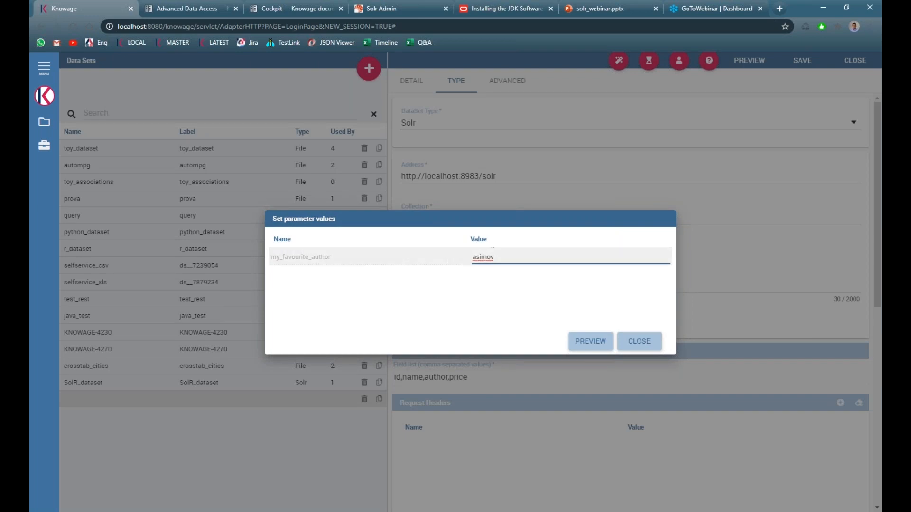
pyautogui.click(595, 339)
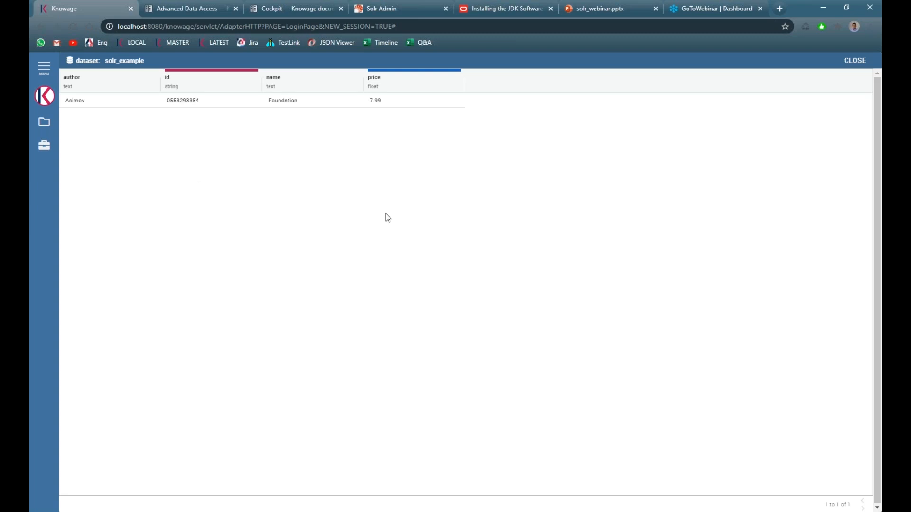
pyautogui.click(854, 61)
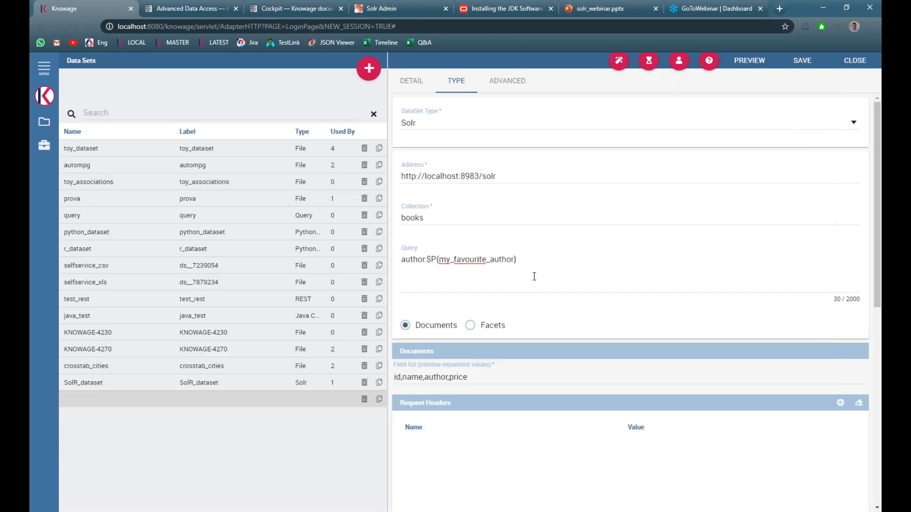
# Examine the parameterized query and the Request Headers and Filter Query parameter sections.
pyautogui.tripleClick(538, 259)
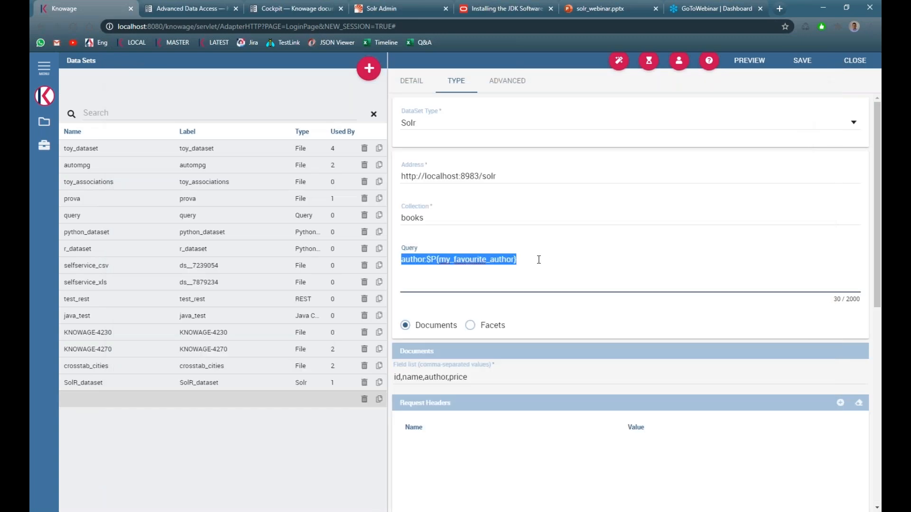
pyautogui.click(539, 259)
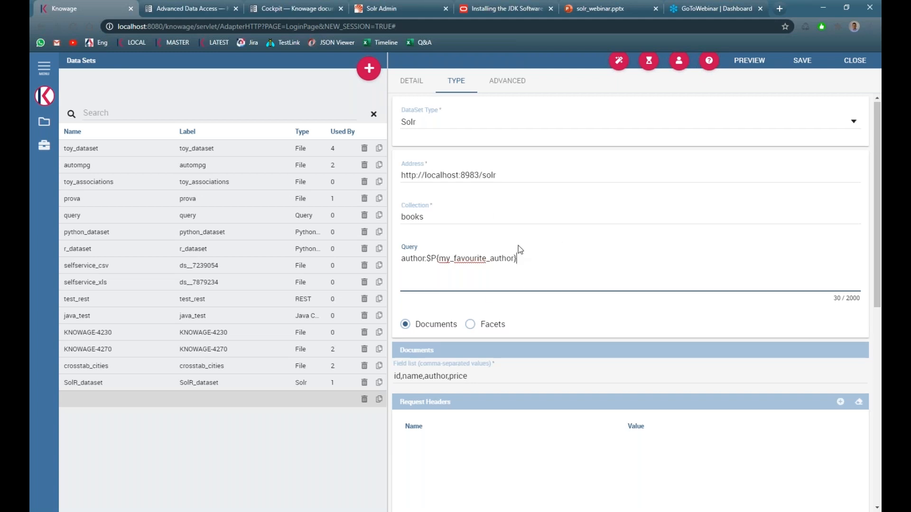
pyautogui.scroll(-2, 518, 246)
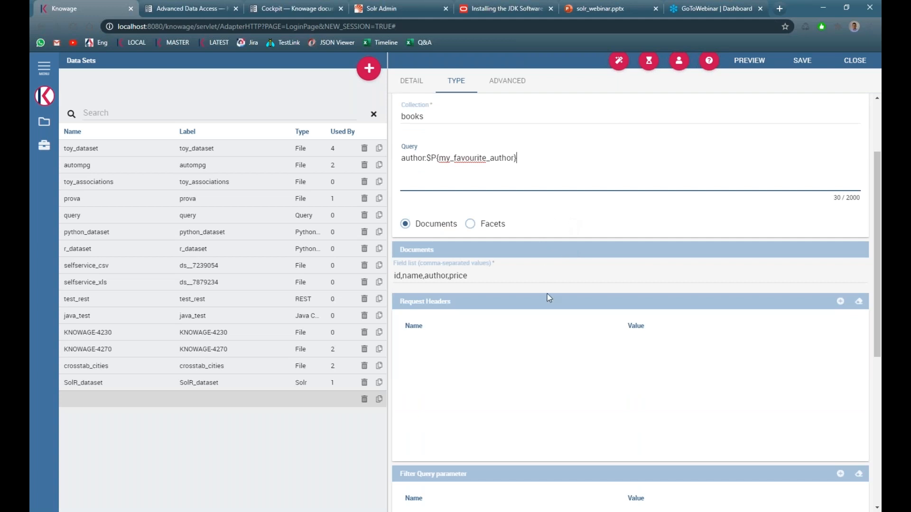
pyautogui.moveTo(451, 305); pyautogui.dragTo(403, 304)
pyautogui.click(439, 305)
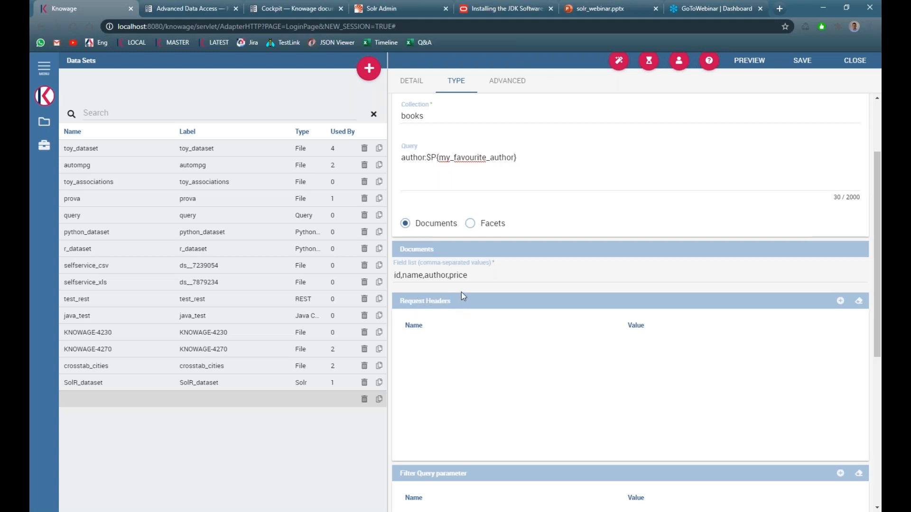
pyautogui.scroll(-4, 461, 291)
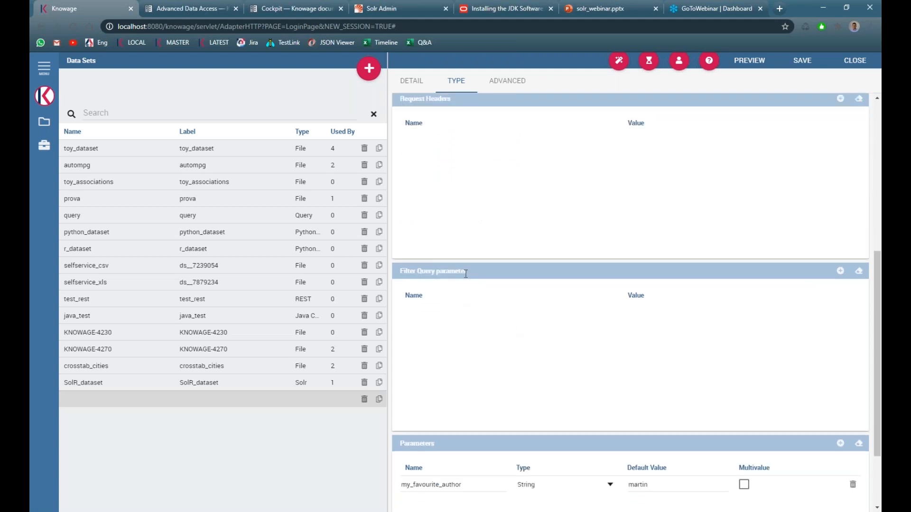
pyautogui.scroll(4, 492, 273)
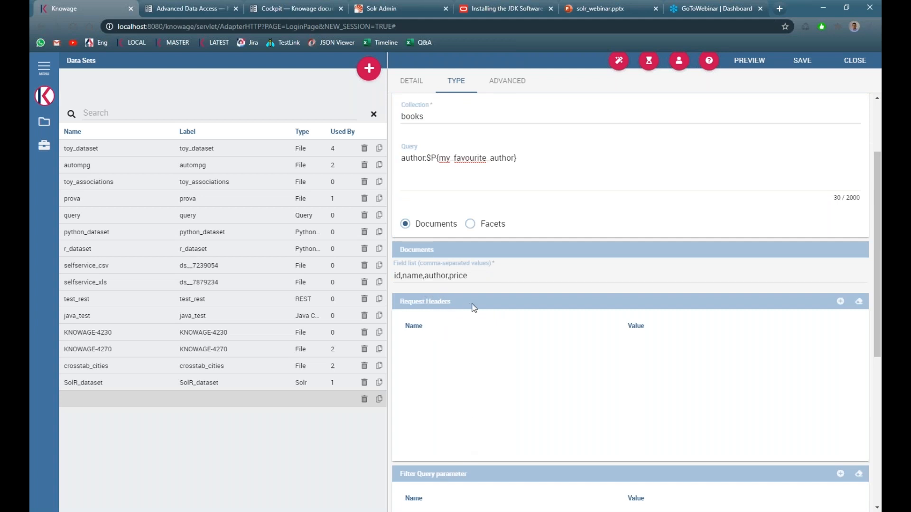
# View the Facets options, return to Documents, and check the preview's parameter value prompt without running it.
pyautogui.click(483, 228)
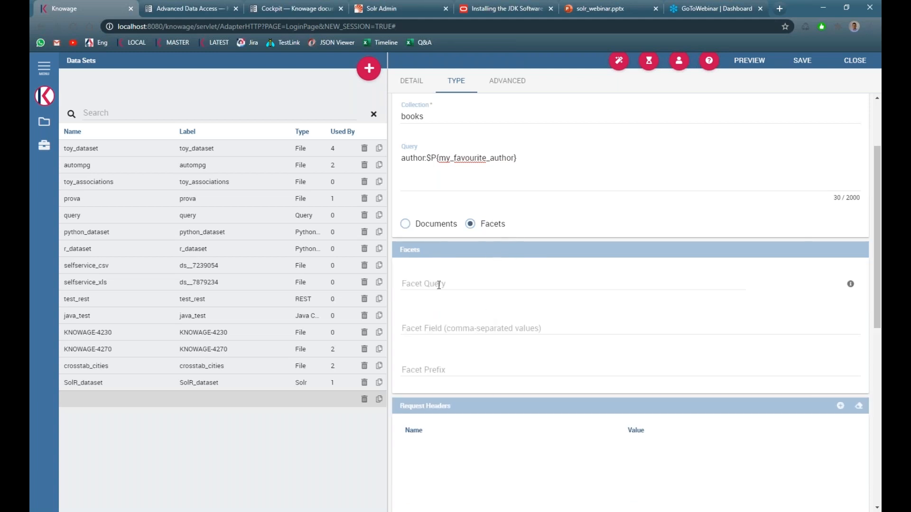
pyautogui.click(435, 232)
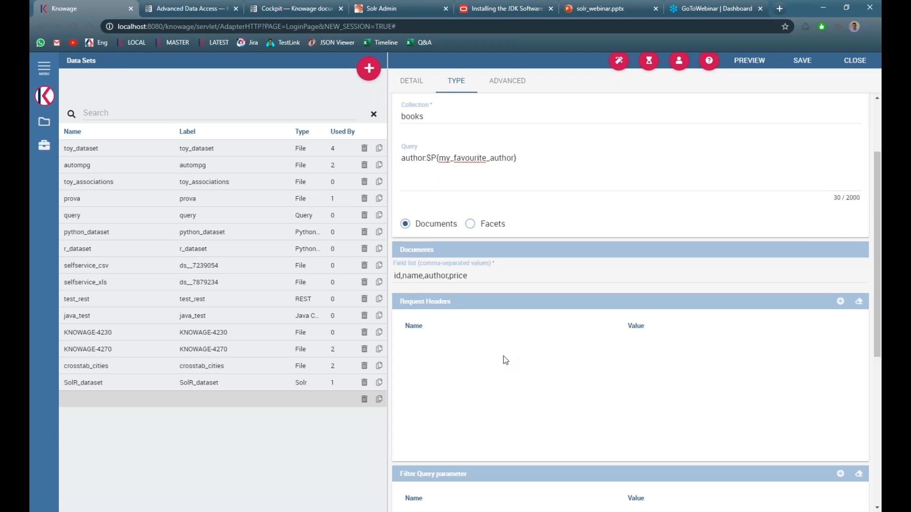
pyautogui.scroll(3, 518, 320)
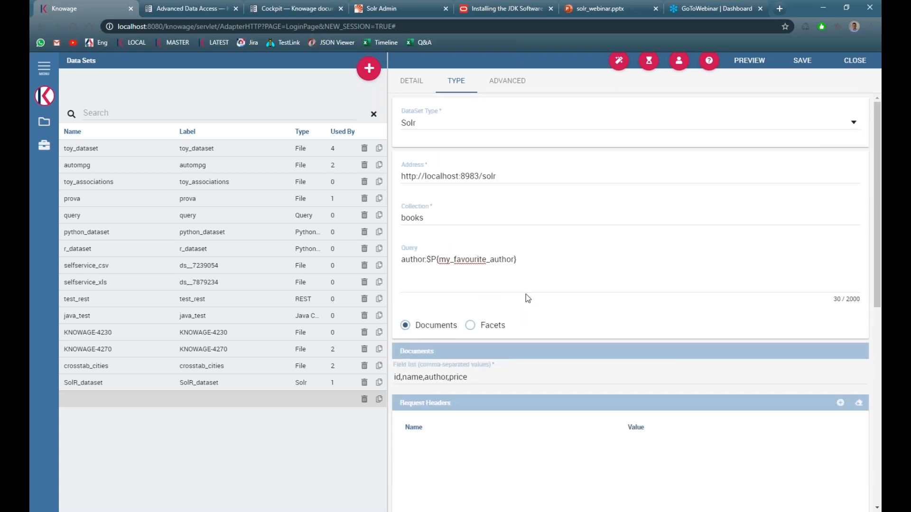
pyautogui.click(749, 61)
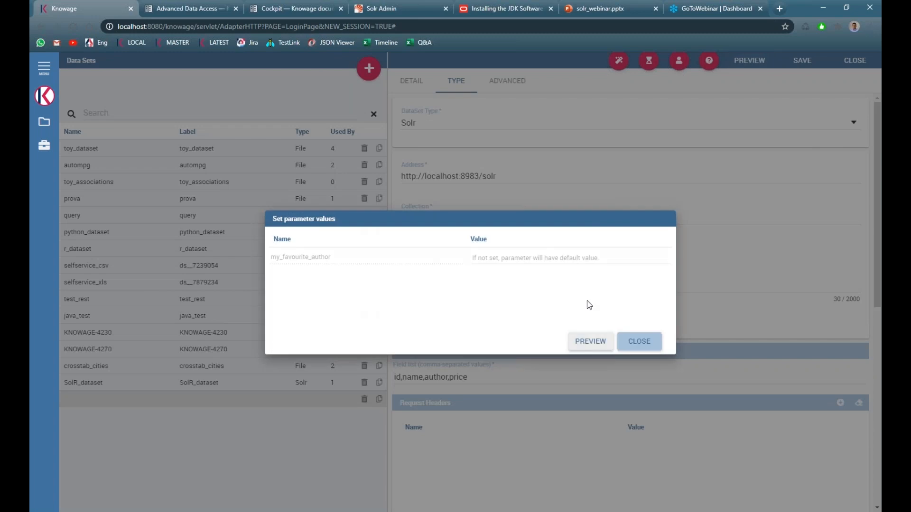
pyautogui.click(637, 342)
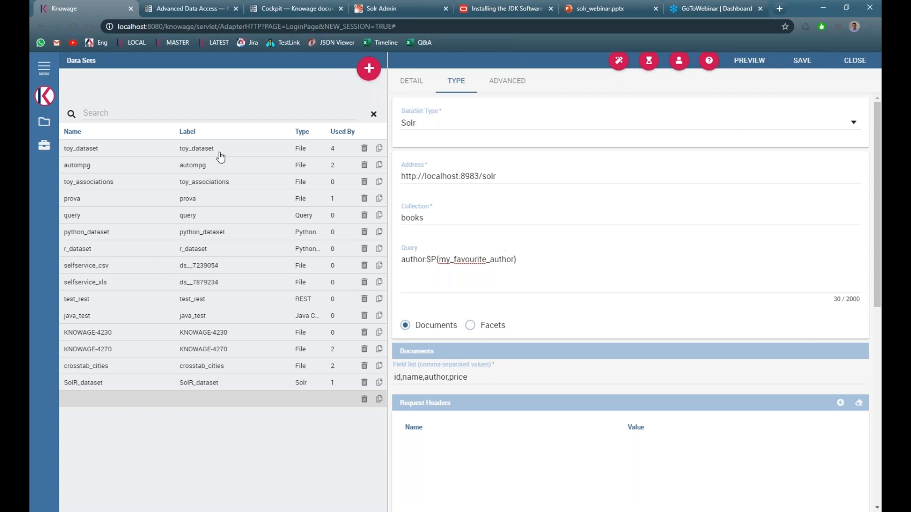
# Create a new cockpit from the document browser and add a Discovery widget to its sheet.
pyautogui.click(44, 123)
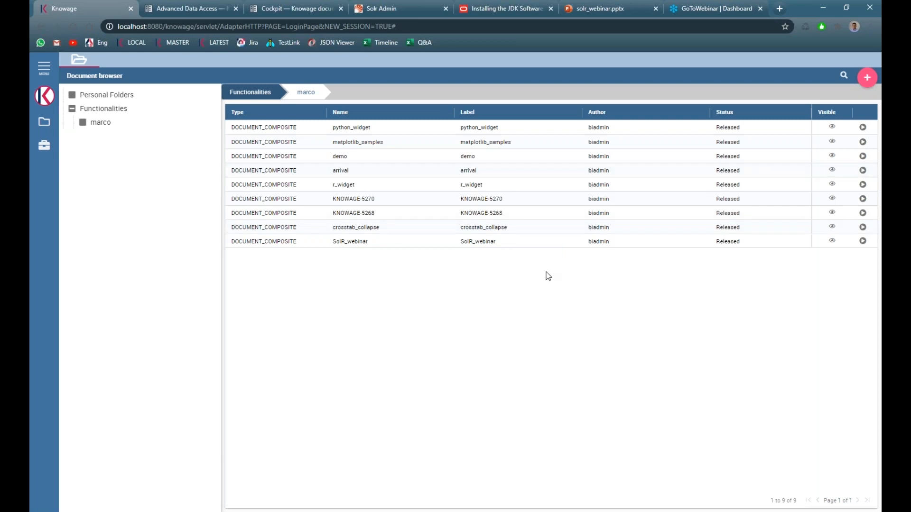
pyautogui.click(866, 78)
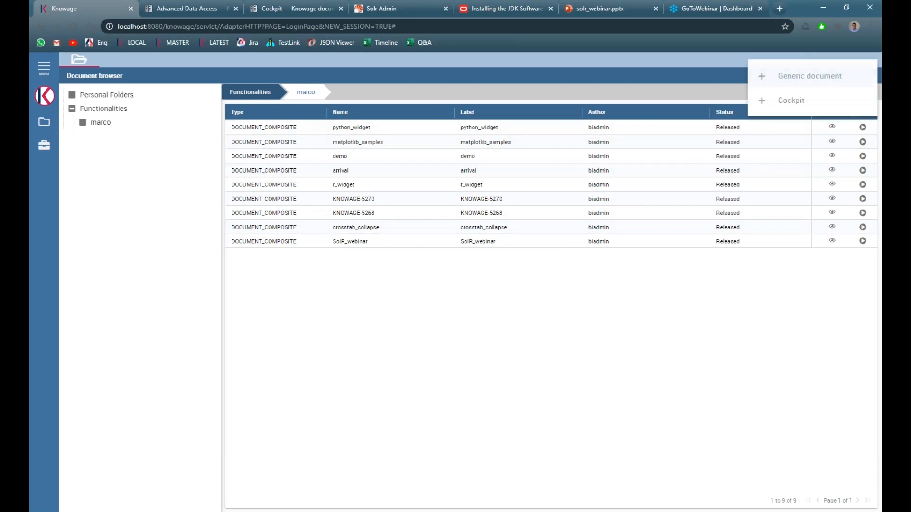
pyautogui.click(785, 102)
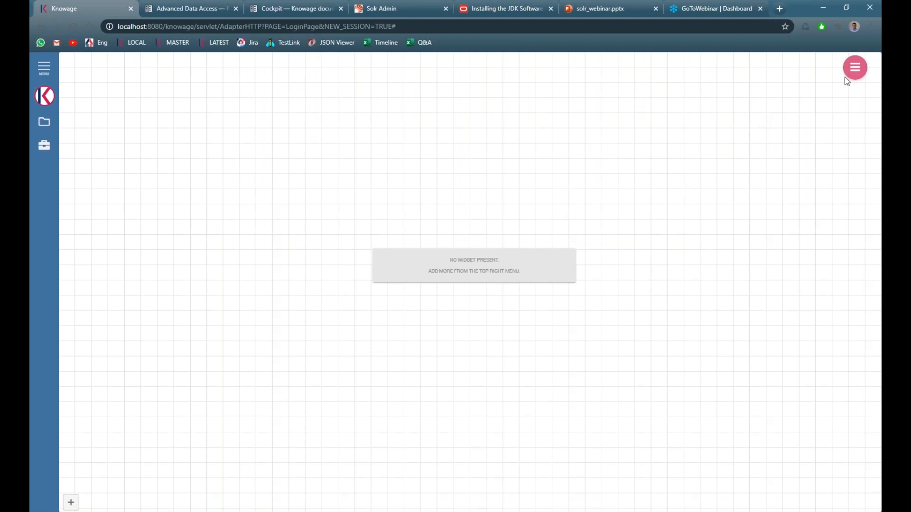
pyautogui.click(855, 67)
pyautogui.click(794, 69)
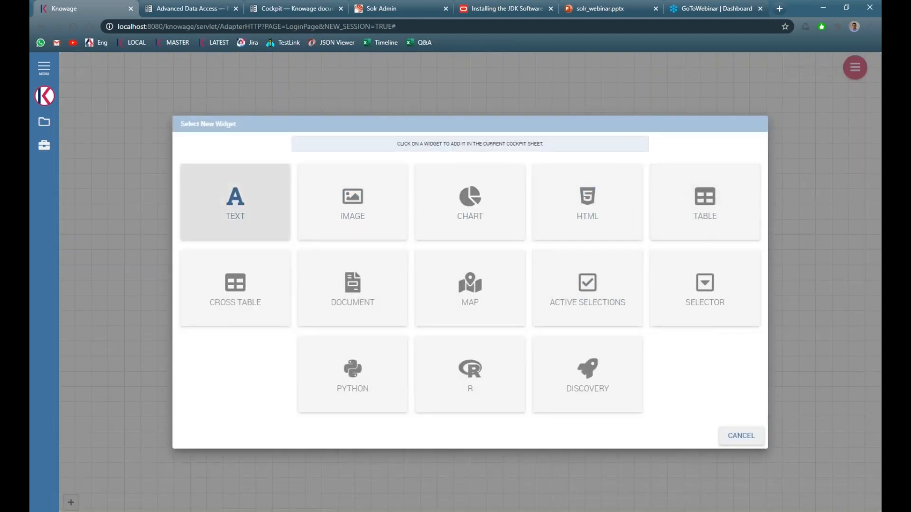
pyautogui.click(592, 381)
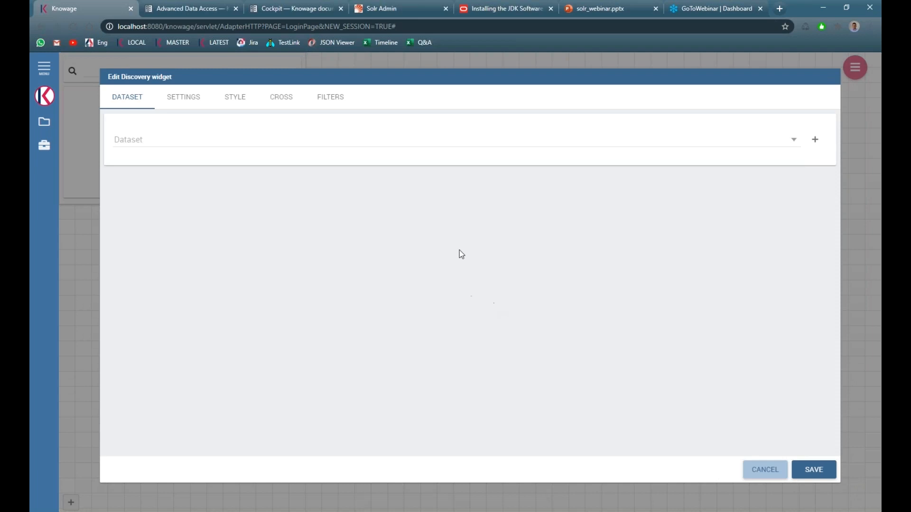
# Assign SolR_dataset to the Discovery widget, save it with its default columns, and enlarge the widget on the sheet.
pyautogui.click(815, 140)
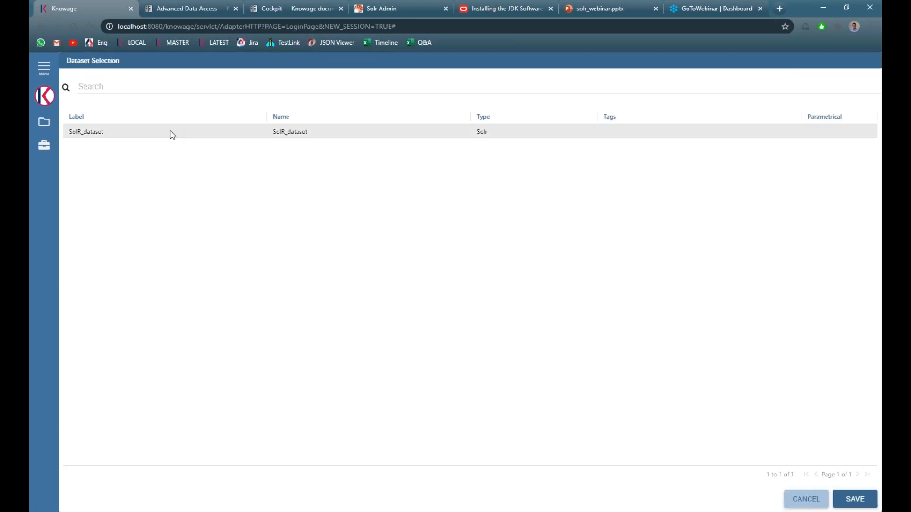
pyautogui.click(373, 133)
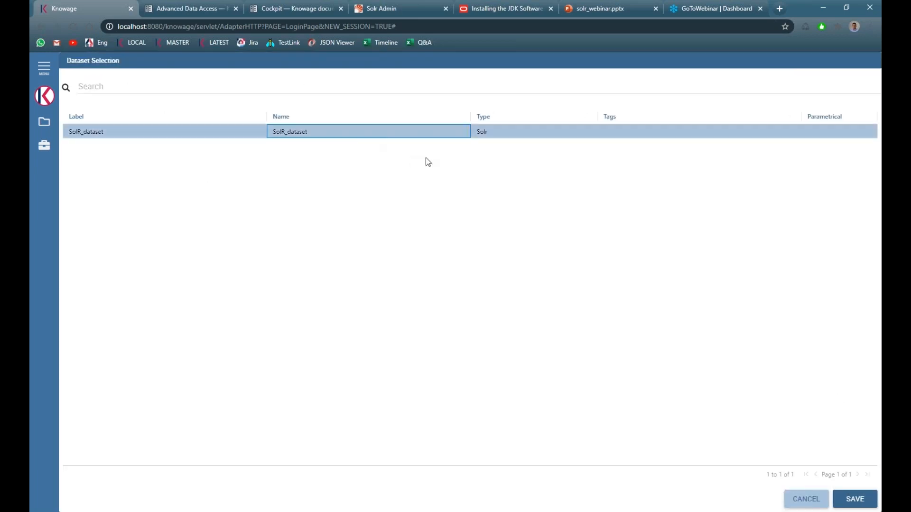
pyautogui.click(854, 500)
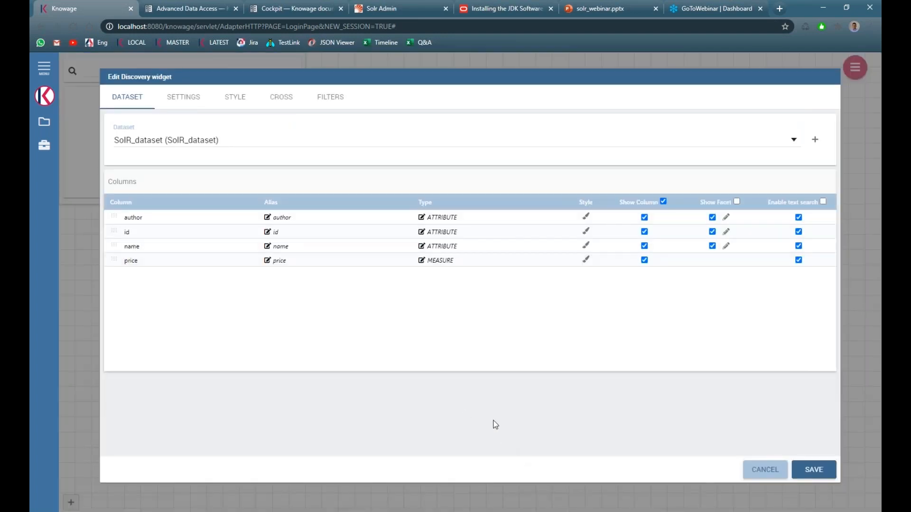
pyautogui.click(814, 469)
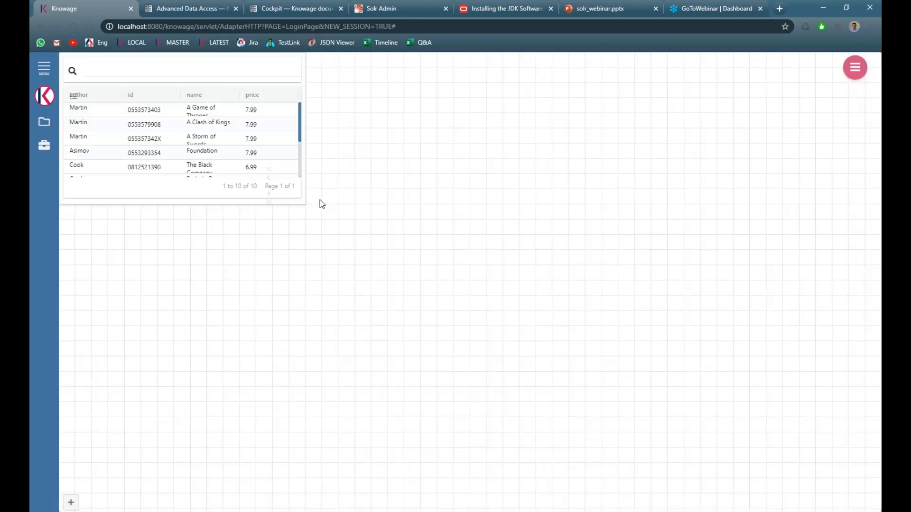
pyautogui.moveTo(304, 203); pyautogui.dragTo(638, 370)
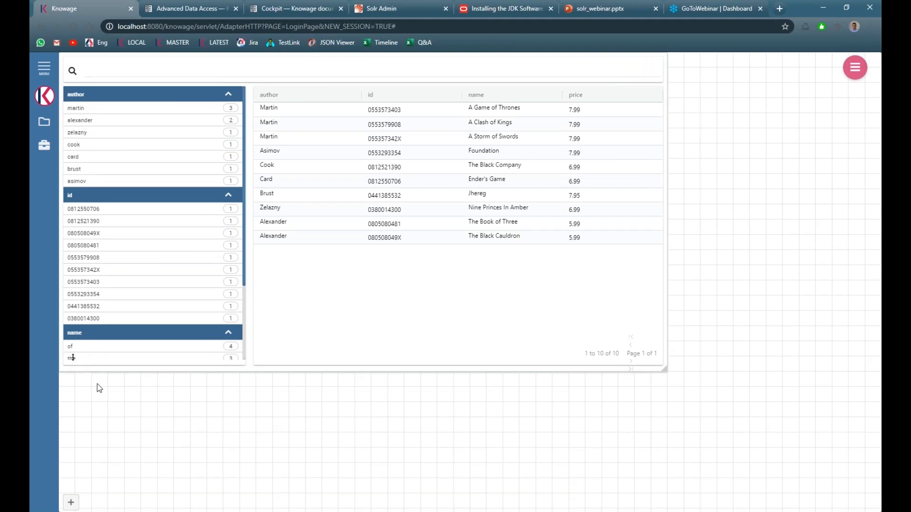
# Move the Discovery widget away from the sheet's corner to the middle of the sheet.
pyautogui.moveTo(99, 358); pyautogui.dragTo(213, 397)
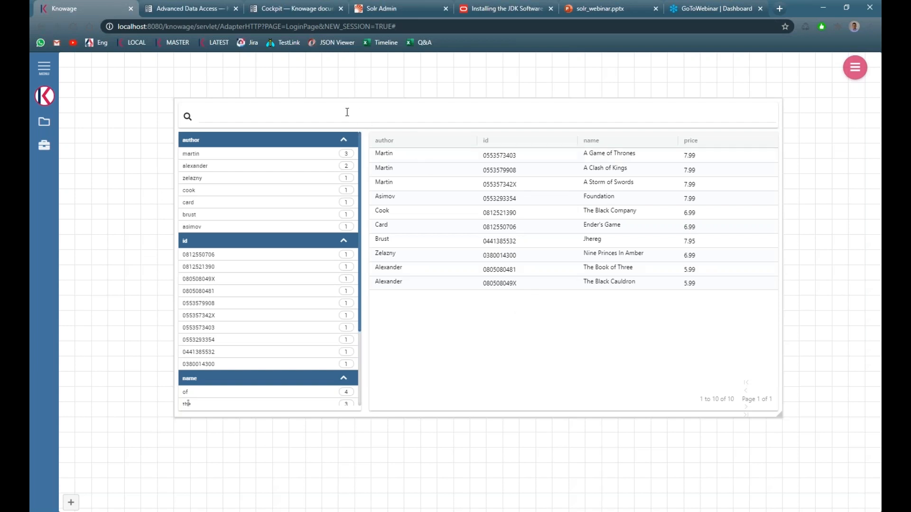
pyautogui.click(249, 116)
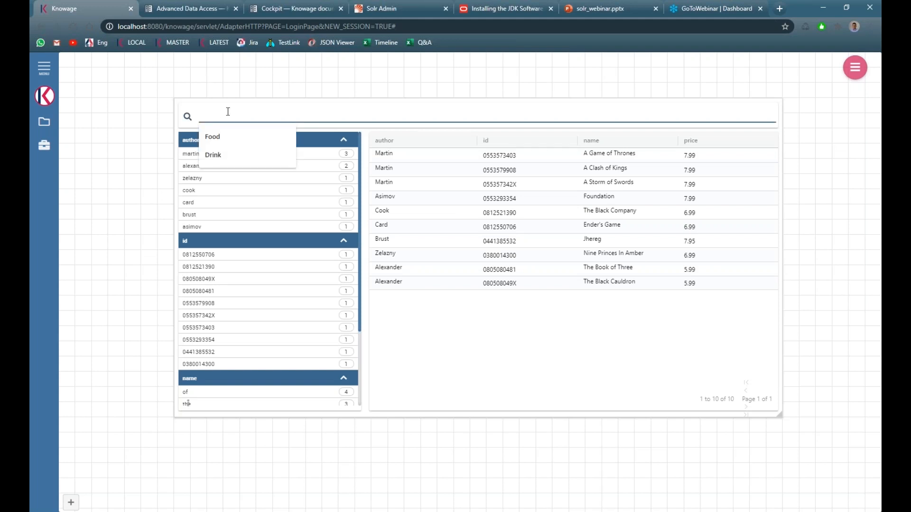
pyautogui.click(130, 433)
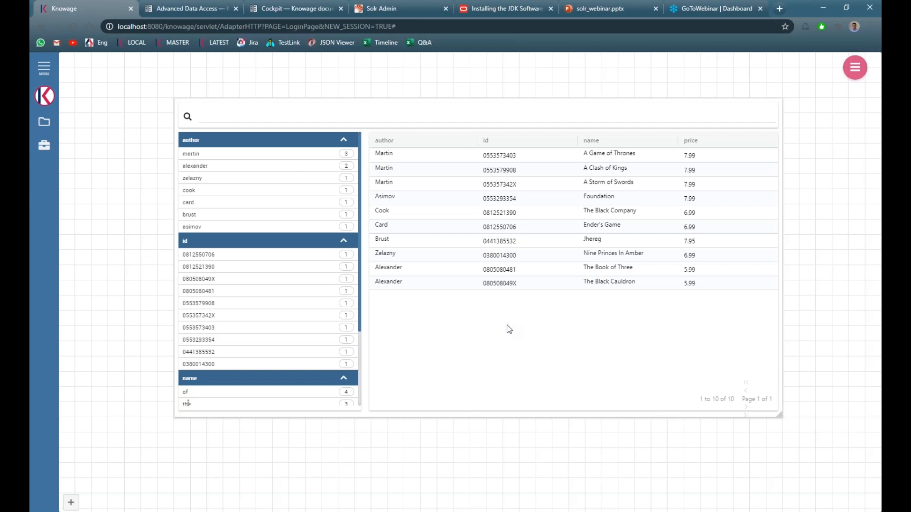
pyautogui.click(244, 112)
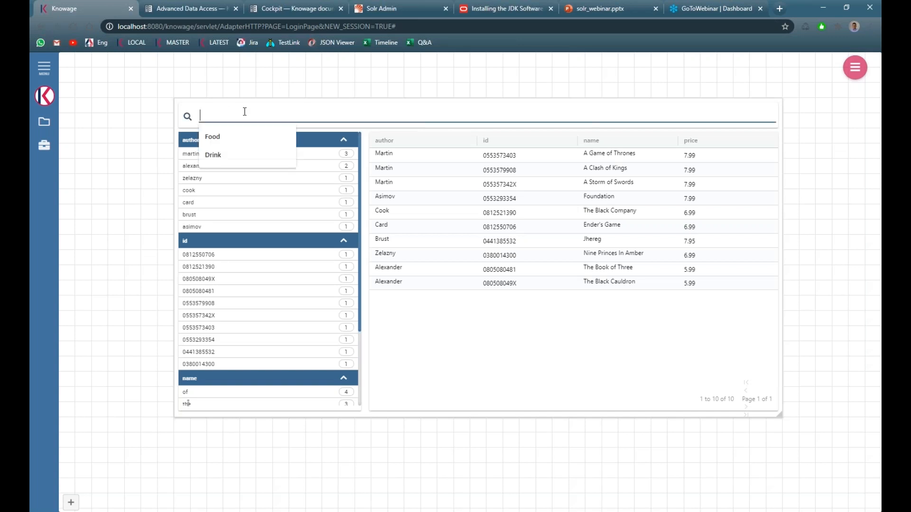
pyautogui.click(441, 332)
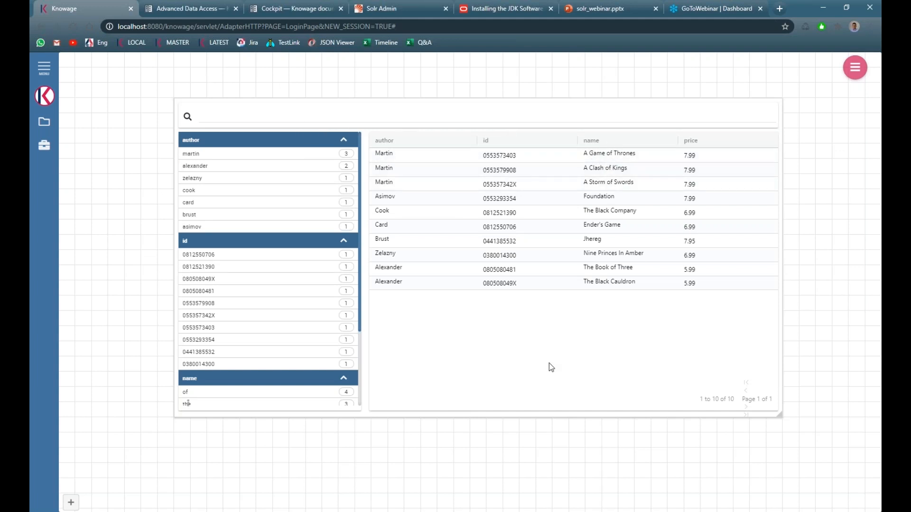
# Run a text search for "game" in the Discovery widget and clear the search text.
pyautogui.click(304, 121)
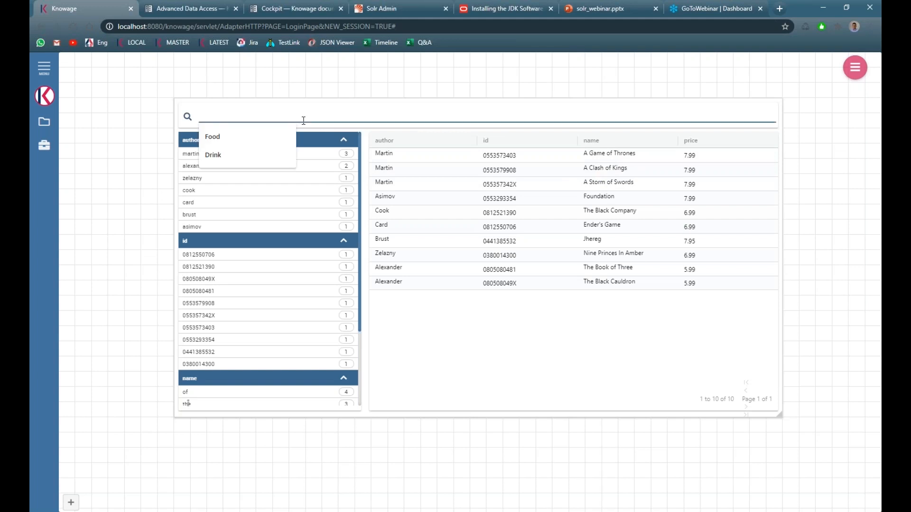
pyautogui.write('game')
pyautogui.press('Return')
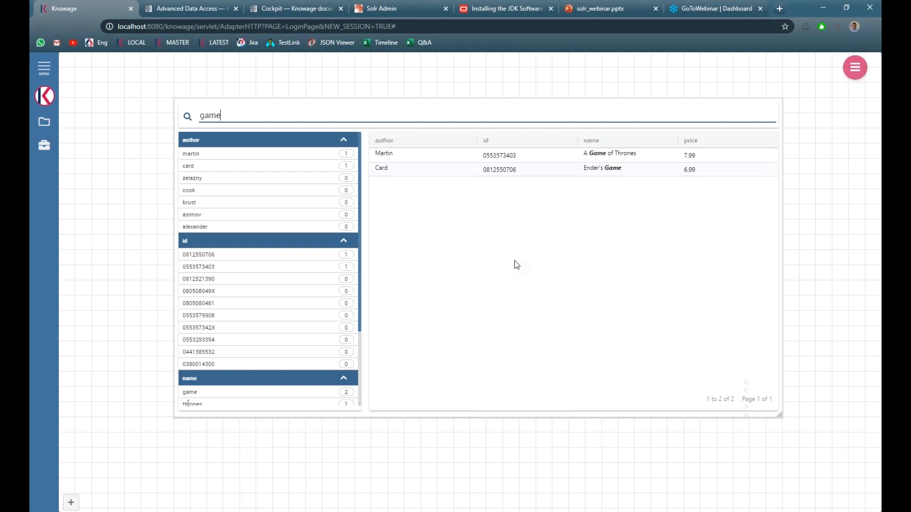
pyautogui.press('BackSpace')
pyautogui.press('BackSpace')
pyautogui.press('BackSpace')
pyautogui.press('BackSpace')
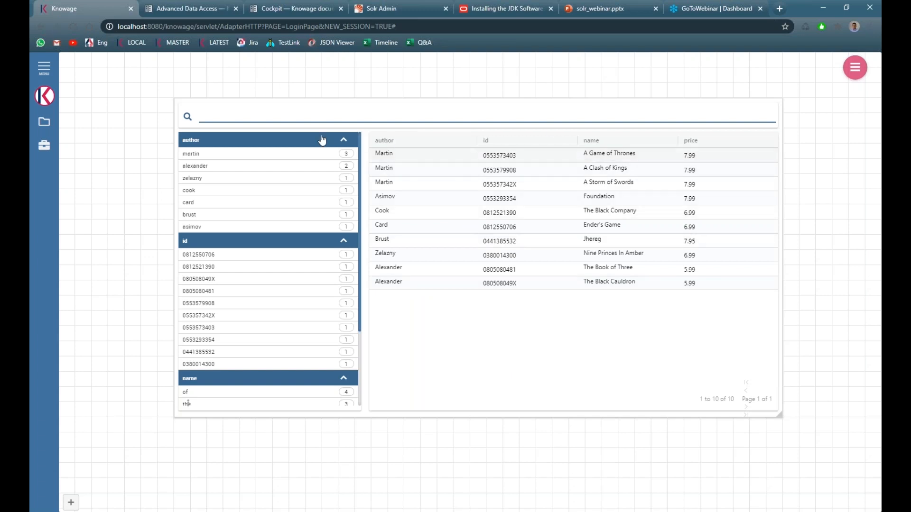
# Repeat the Discovery widget's text search for "game".
pyautogui.click(239, 115)
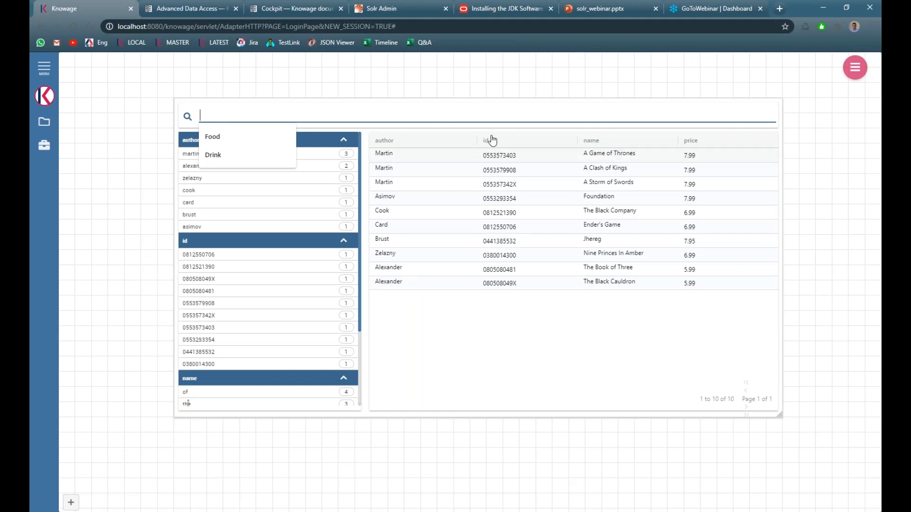
pyautogui.write('game')
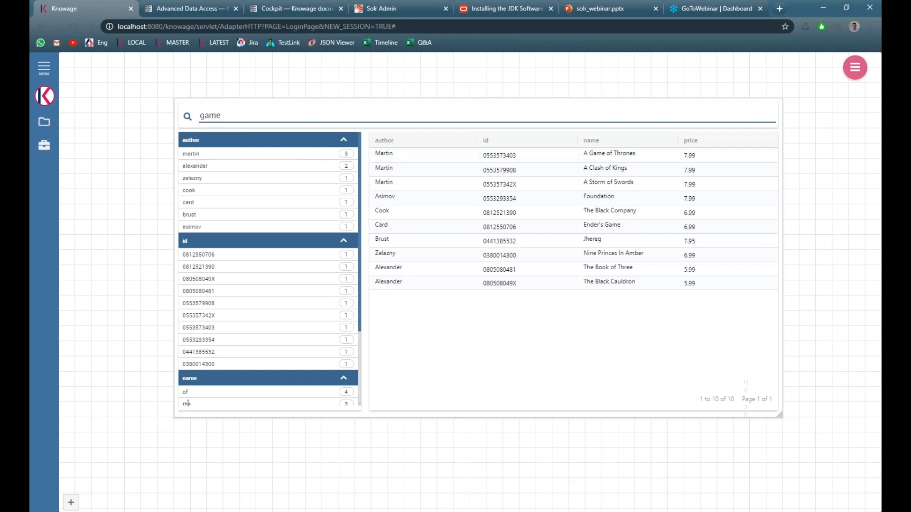
pyautogui.press('Return')
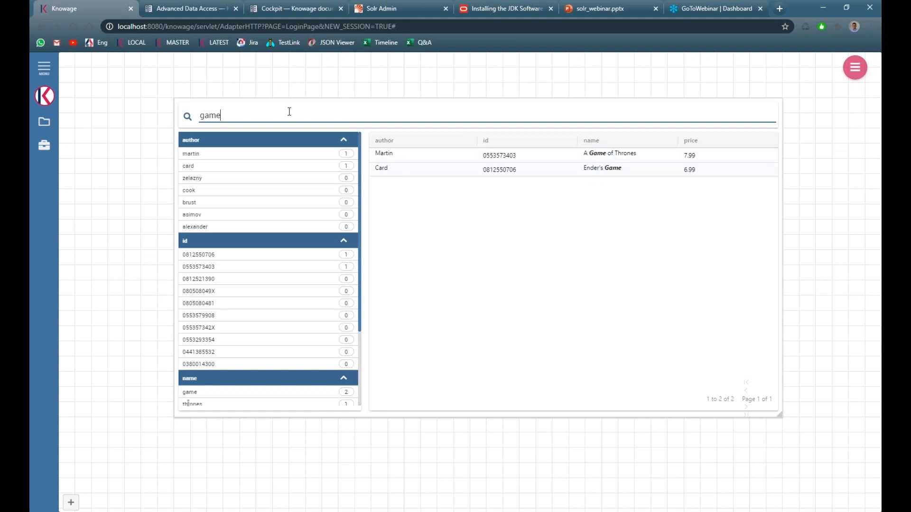
# Replace the search text with "martin", run the search, and clear the text.
pyautogui.press('BackSpace')
pyautogui.press('BackSpace')
pyautogui.press('BackSpace')
pyautogui.press('BackSpace')
pyautogui.write('martin')
pyautogui.press('Return')
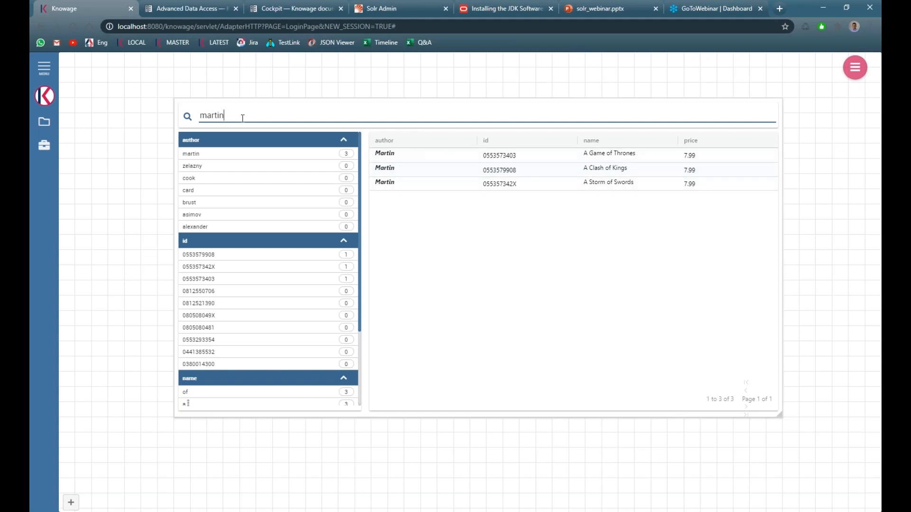
pyautogui.press('BackSpace')
pyautogui.press('BackSpace')
pyautogui.press('BackSpace')
pyautogui.press('BackSpace')
pyautogui.press('BackSpace')
pyautogui.press('BackSpace')
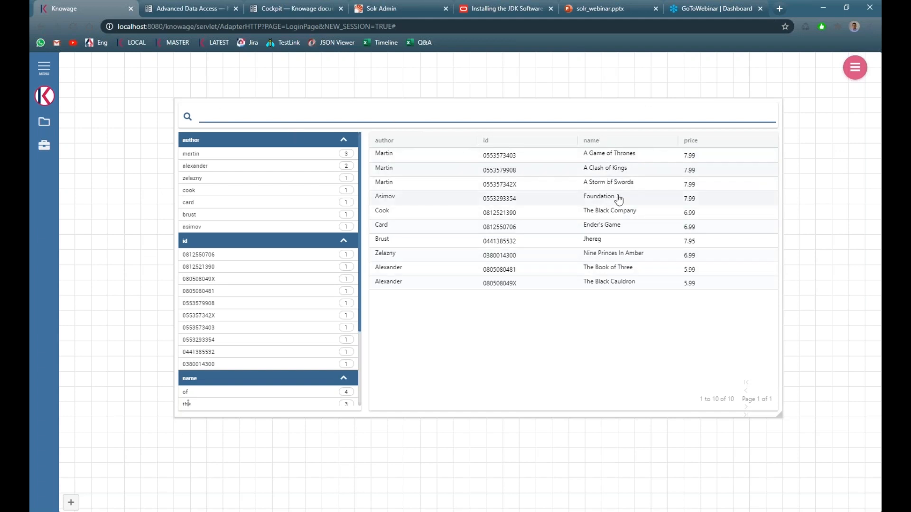
# Disable text search for the price, id and author columns of the Discovery widget and save the widget.
pyautogui.moveTo(235, 408)
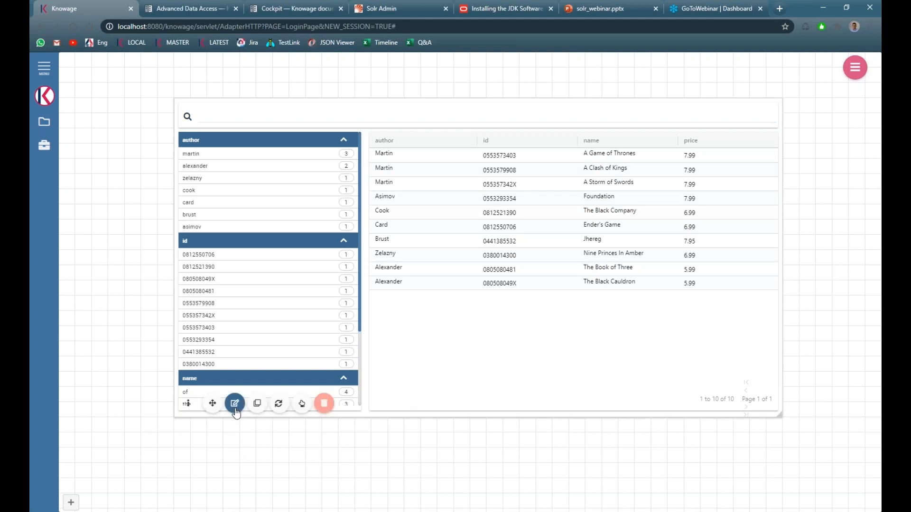
pyautogui.click(235, 404)
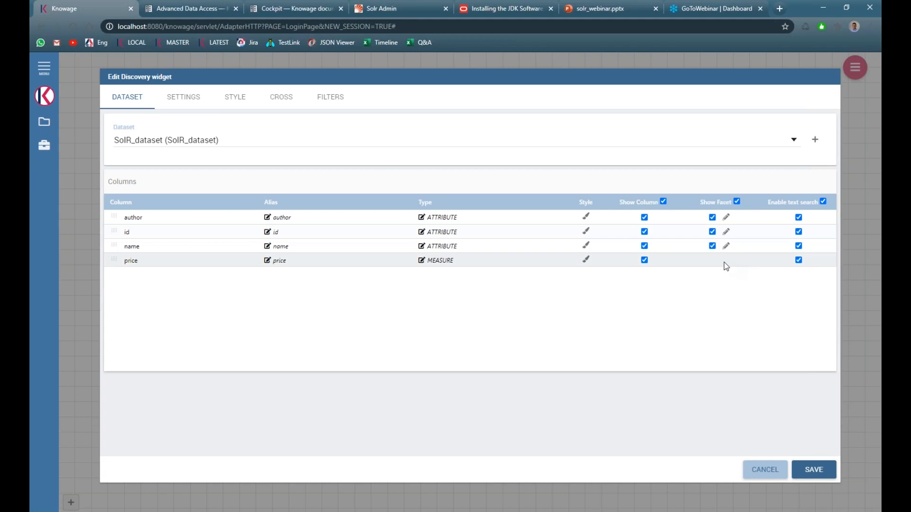
pyautogui.click(797, 260)
pyautogui.click(799, 230)
pyautogui.click(798, 219)
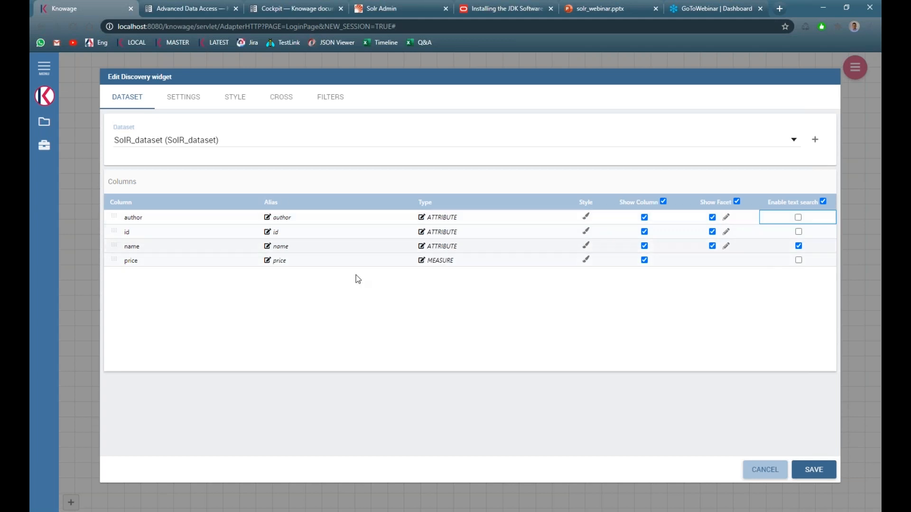
pyautogui.click(812, 472)
# Test the restricted text search with "game" and "martin", and clear the search text.
pyautogui.click(305, 118)
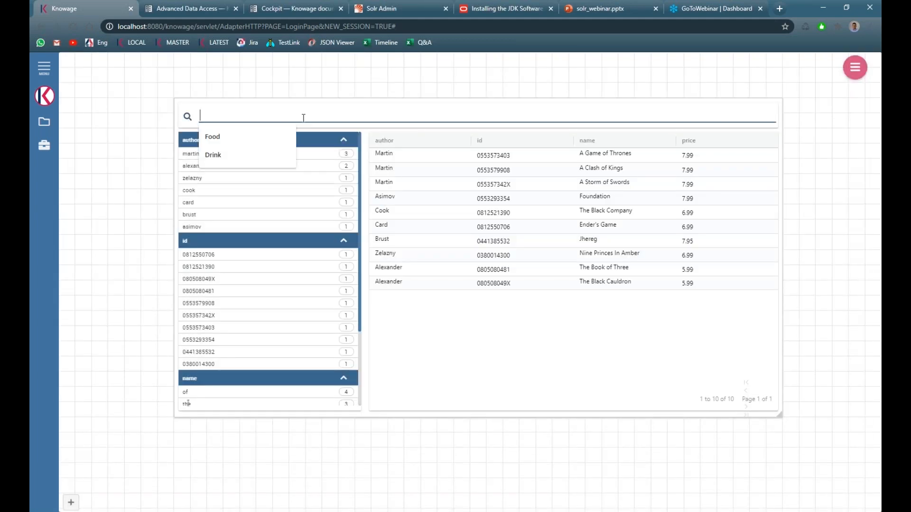
pyautogui.write('game')
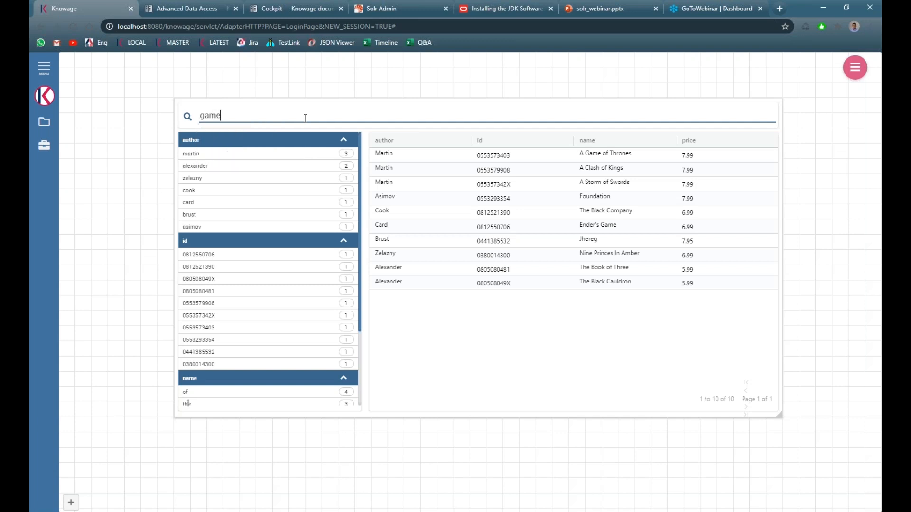
pyautogui.press('Return')
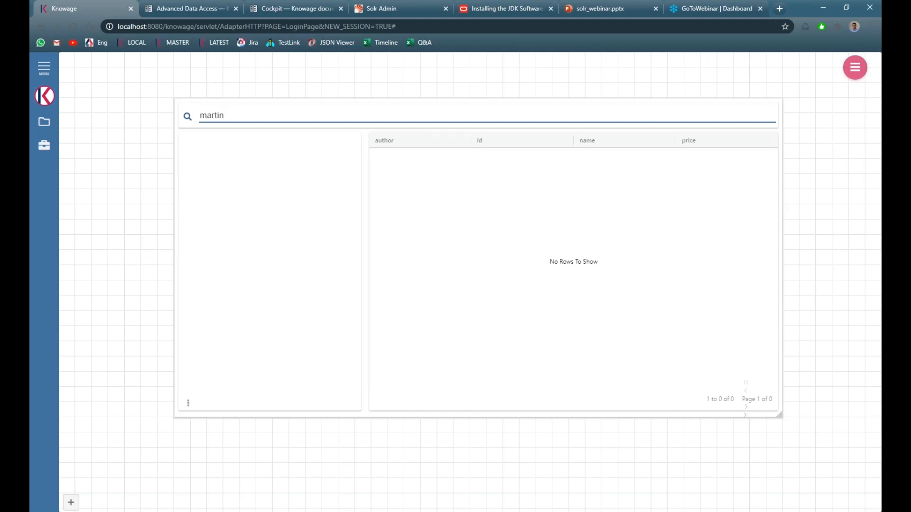
pyautogui.press('BackSpace')
pyautogui.press('BackSpace')
pyautogui.press('BackSpace')
pyautogui.press('BackSpace')
pyautogui.press('BackSpace')
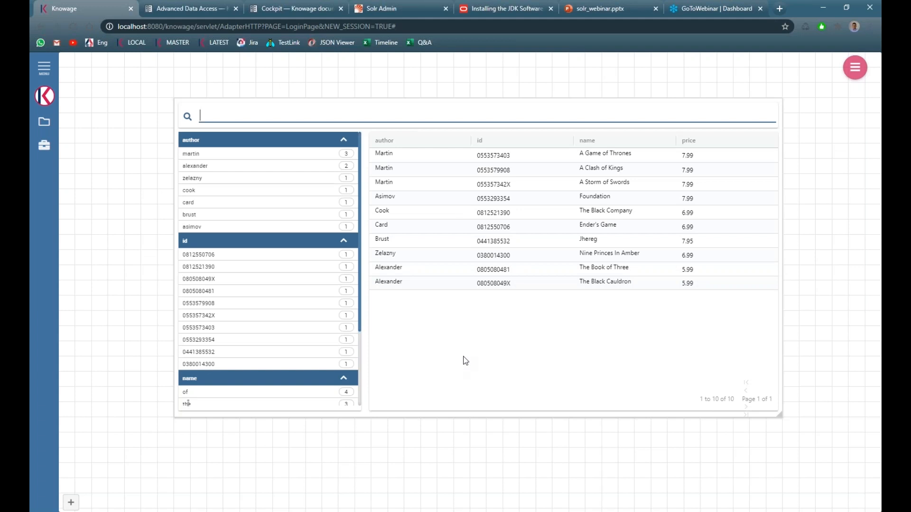
# Reorder the result table's columns to id, name, author, price, and check the widget's column settings without changing them.
pyautogui.moveTo(498, 141); pyautogui.dragTo(421, 145)
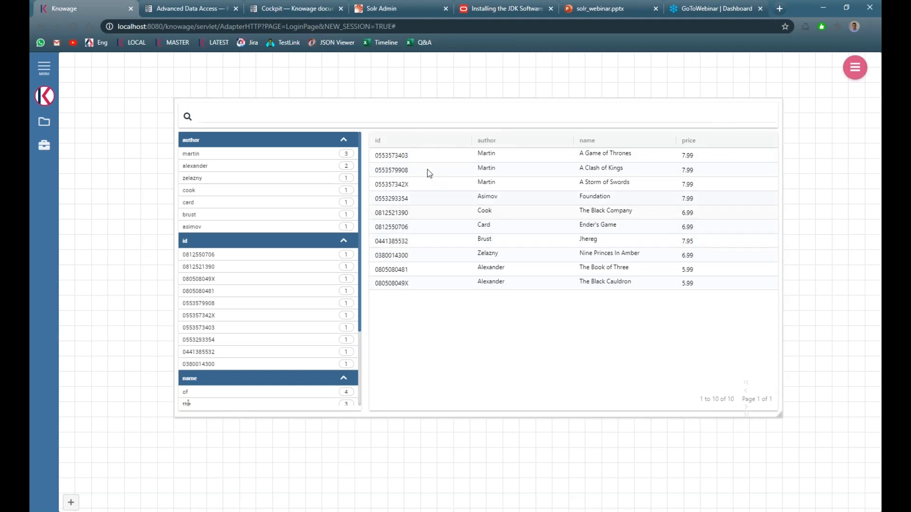
pyautogui.moveTo(596, 141); pyautogui.dragTo(522, 143)
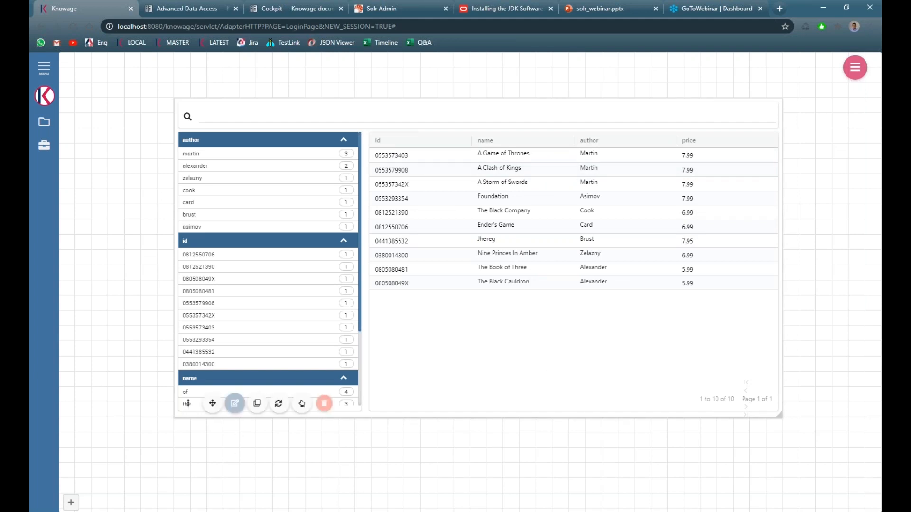
pyautogui.click(236, 403)
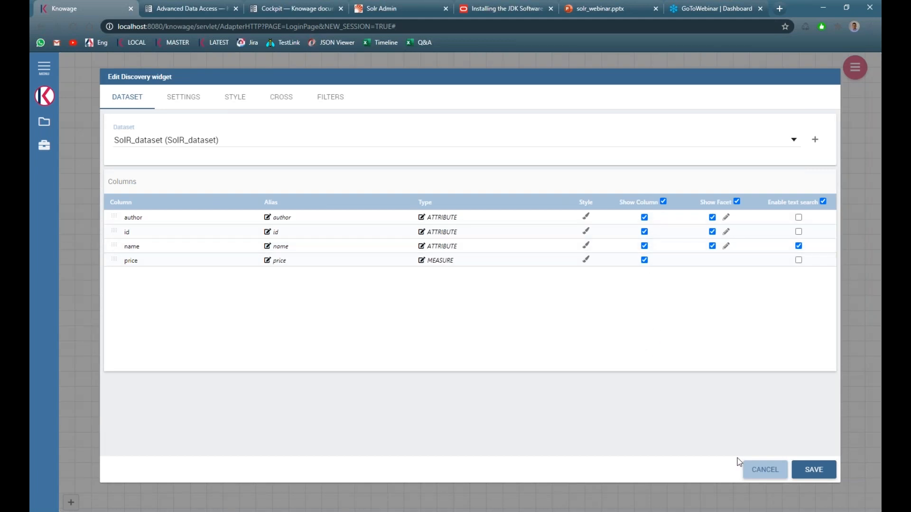
pyautogui.click(752, 471)
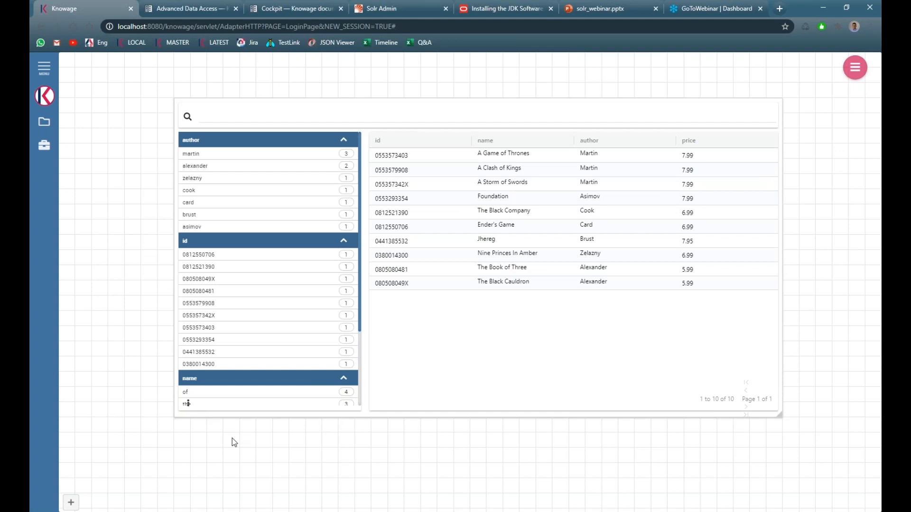
# Hide the price column from the Discovery widget's result table and save the widget.
pyautogui.click(235, 402)
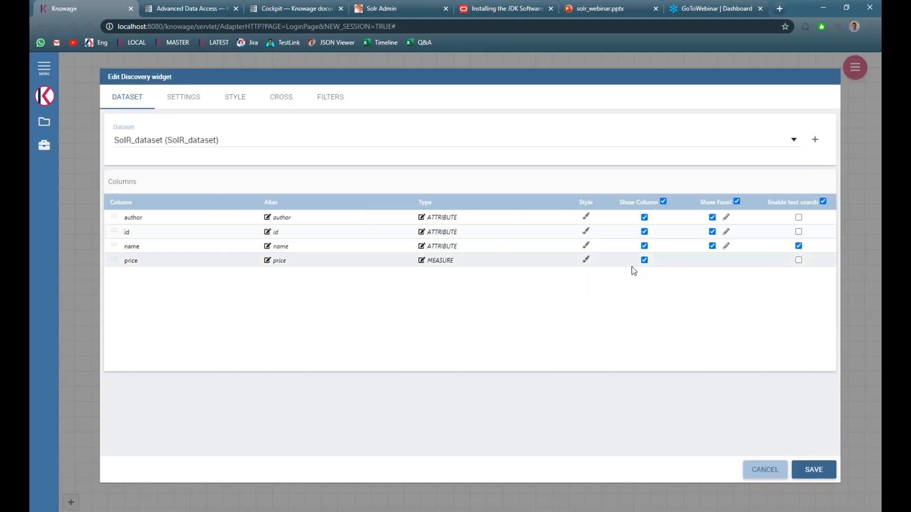
pyautogui.click(644, 260)
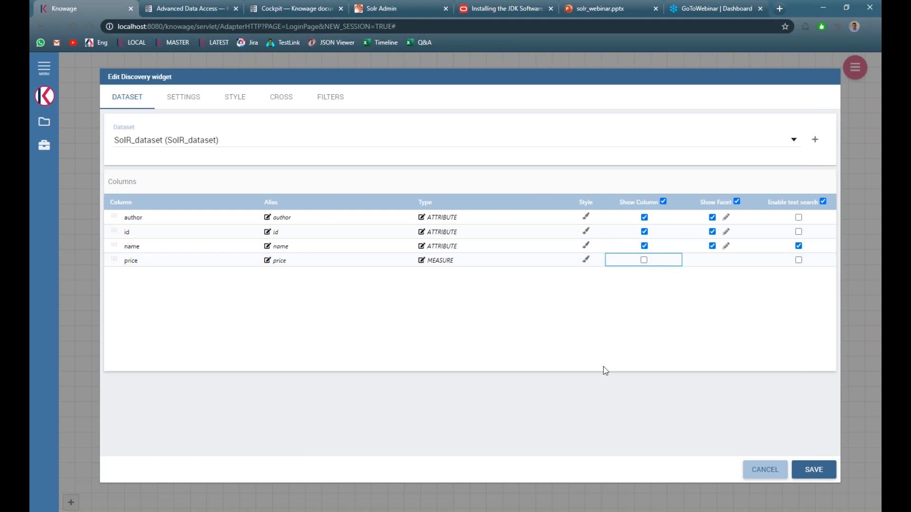
pyautogui.click(814, 469)
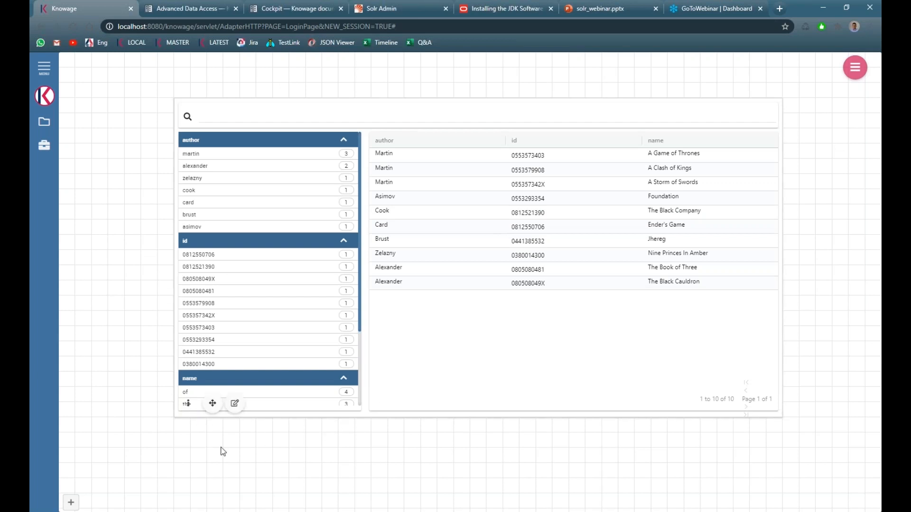
# Check the widget's Show Facet settings without changing them, and examine the author, id and name facets on the sheet.
pyautogui.click(234, 405)
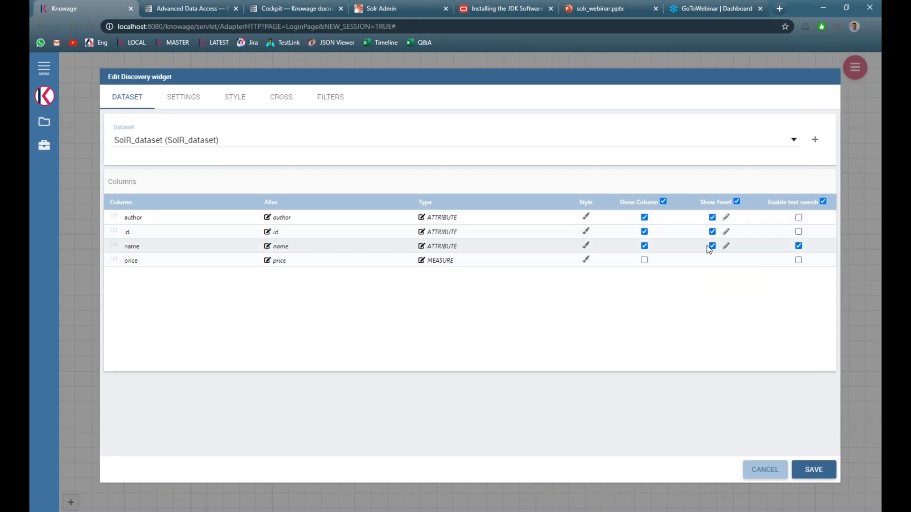
pyautogui.click(765, 470)
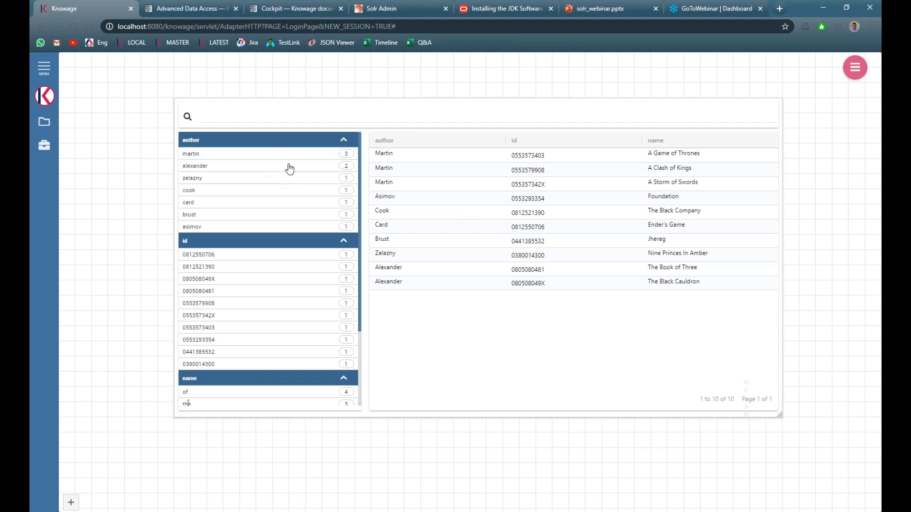
pyautogui.scroll(-4, 323, 190)
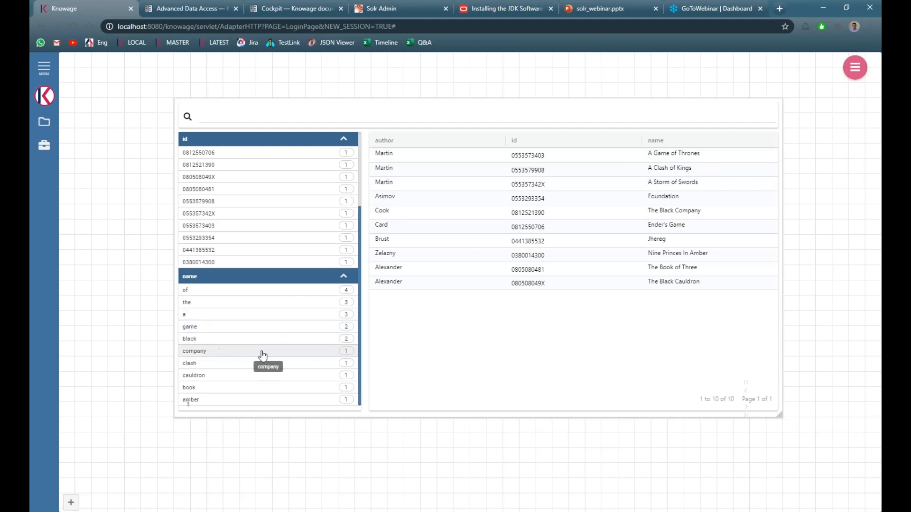
pyautogui.scroll(3, 332, 351)
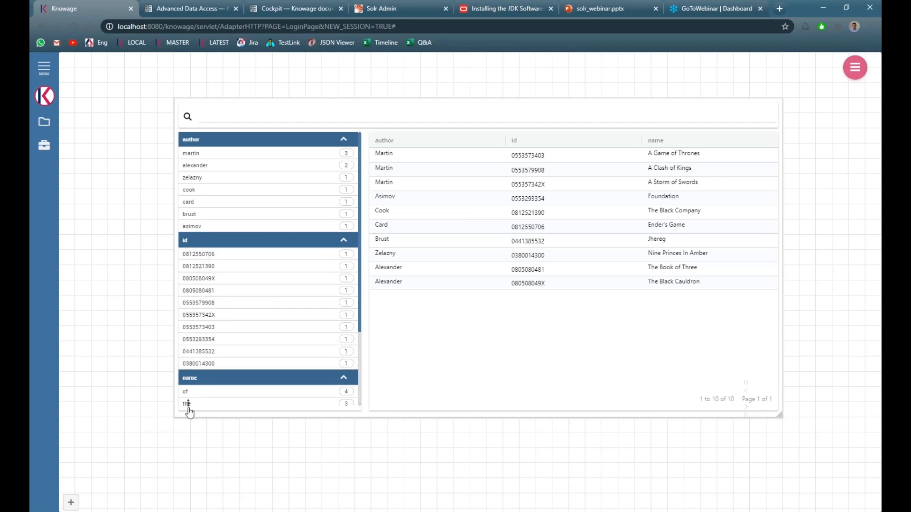
# Turn off the facet for the id column in the Discovery widget and save the widget.
pyautogui.click(236, 404)
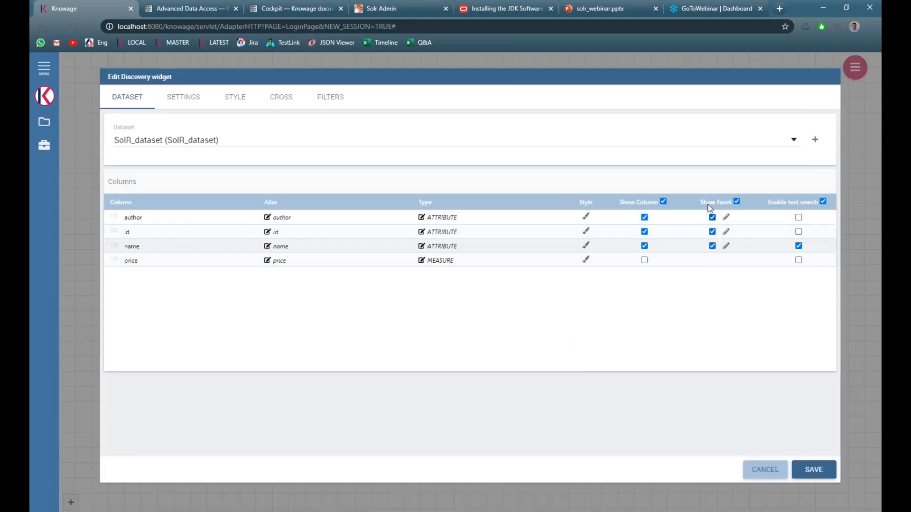
pyautogui.click(712, 231)
pyautogui.click(812, 469)
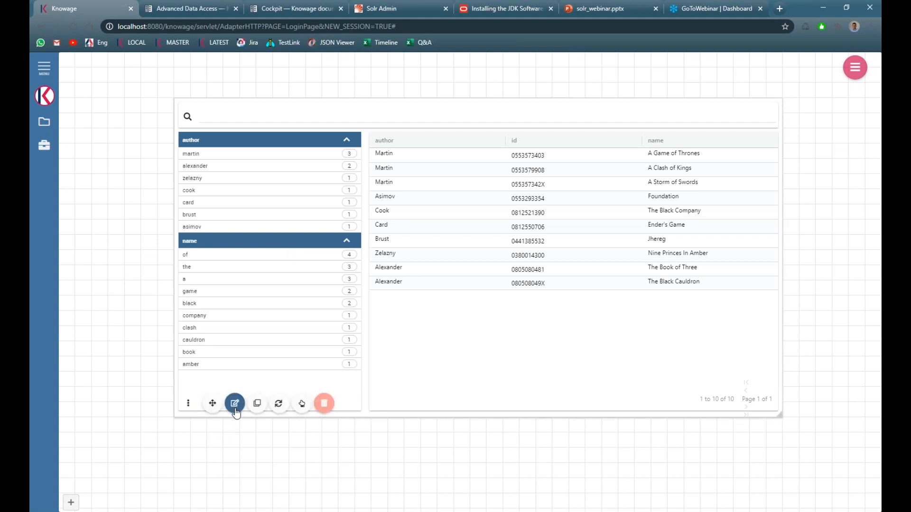
# Style the id column with font color rgb(237, 17, 17) and background color rgb(68, 212, 88), and save the Discovery widget.
pyautogui.click(235, 404)
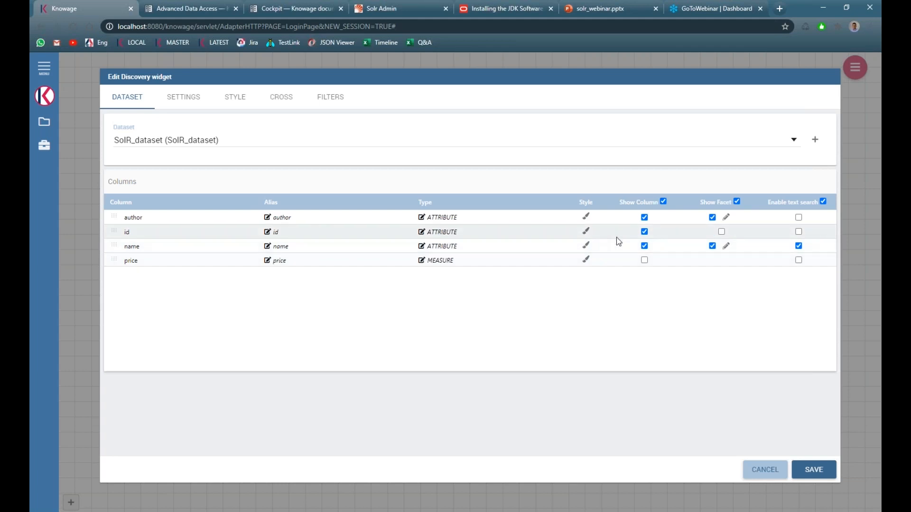
pyautogui.click(586, 231)
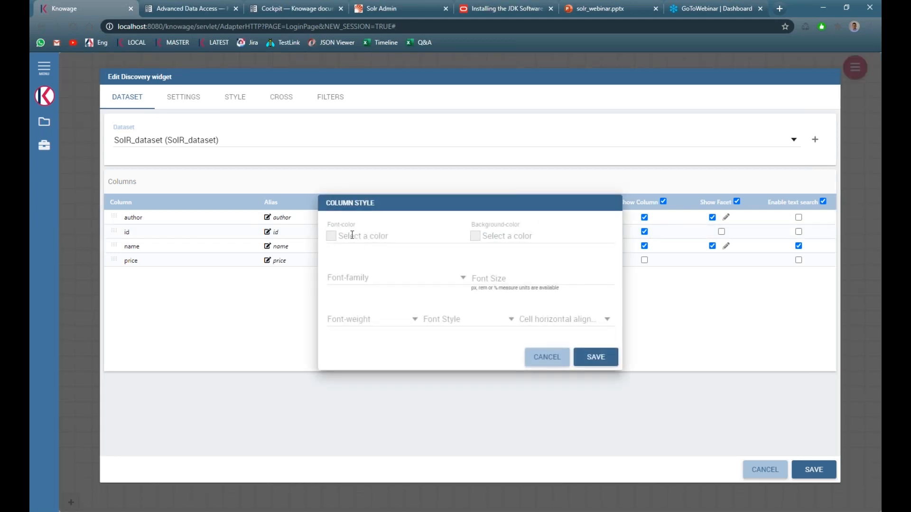
pyautogui.click(331, 236)
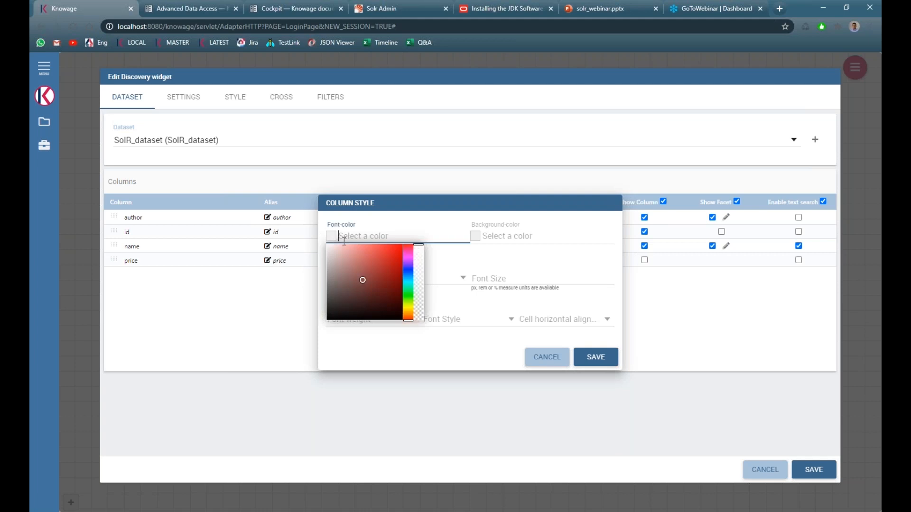
pyautogui.click(397, 249)
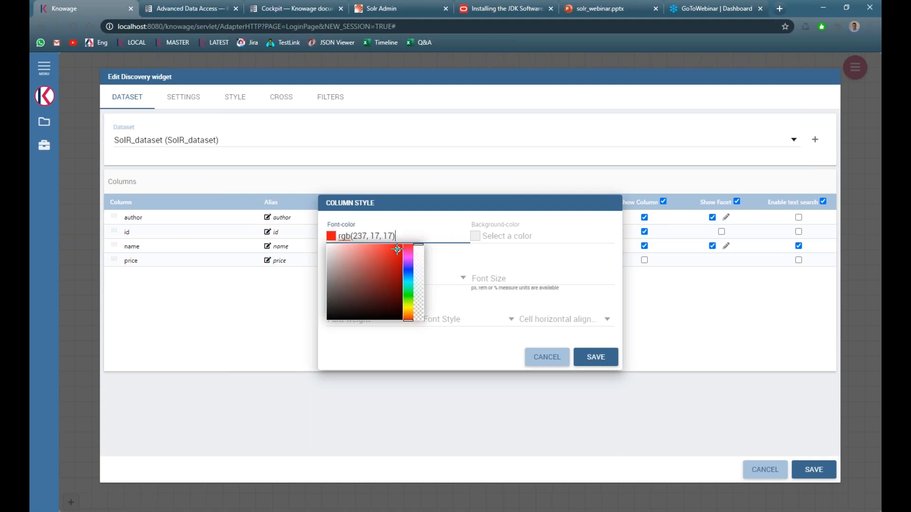
pyautogui.click(402, 353)
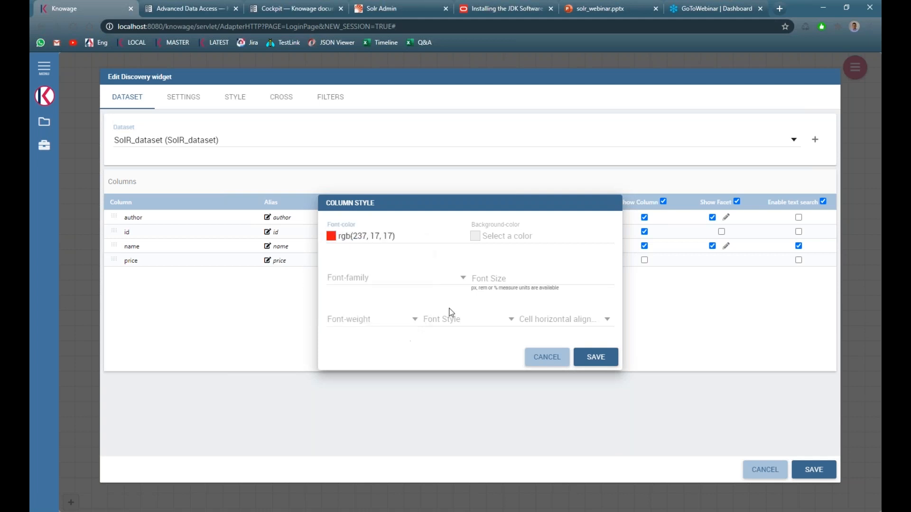
pyautogui.click(481, 235)
pyautogui.click(550, 292)
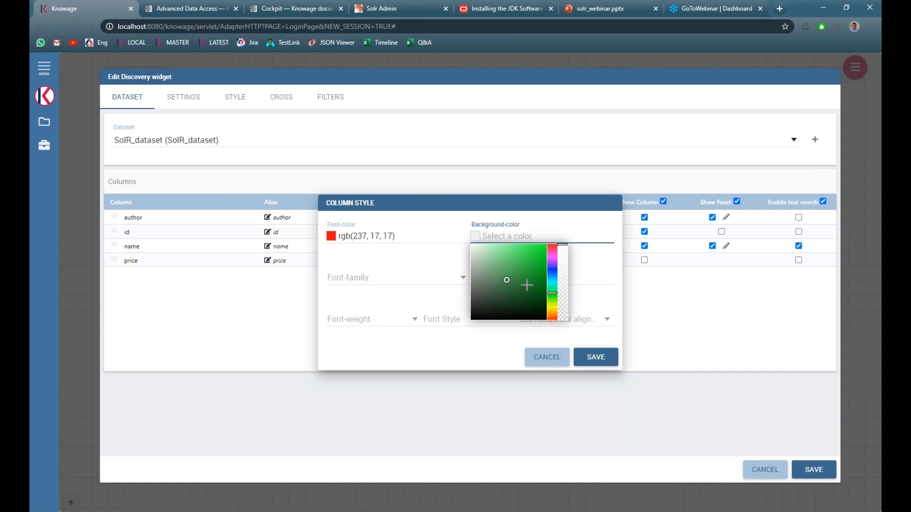
pyautogui.moveTo(507, 281); pyautogui.dragTo(523, 257)
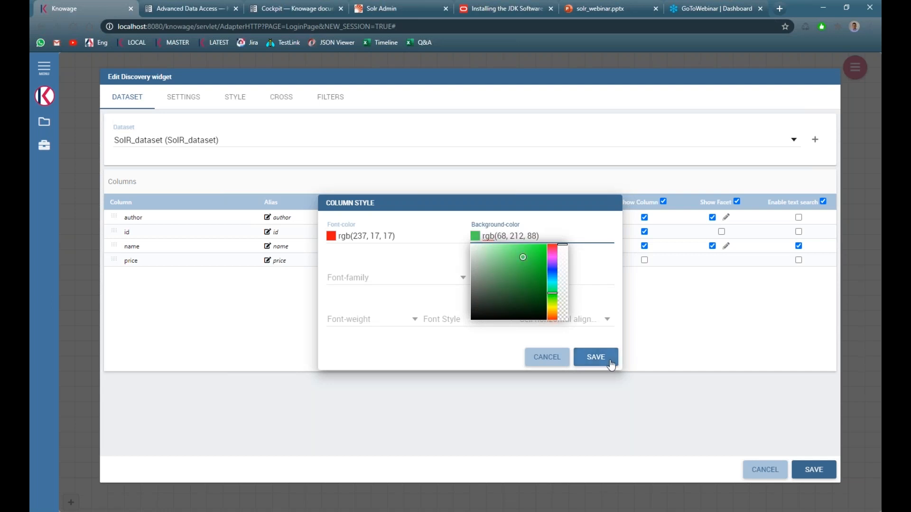
pyautogui.click(596, 358)
pyautogui.click(814, 469)
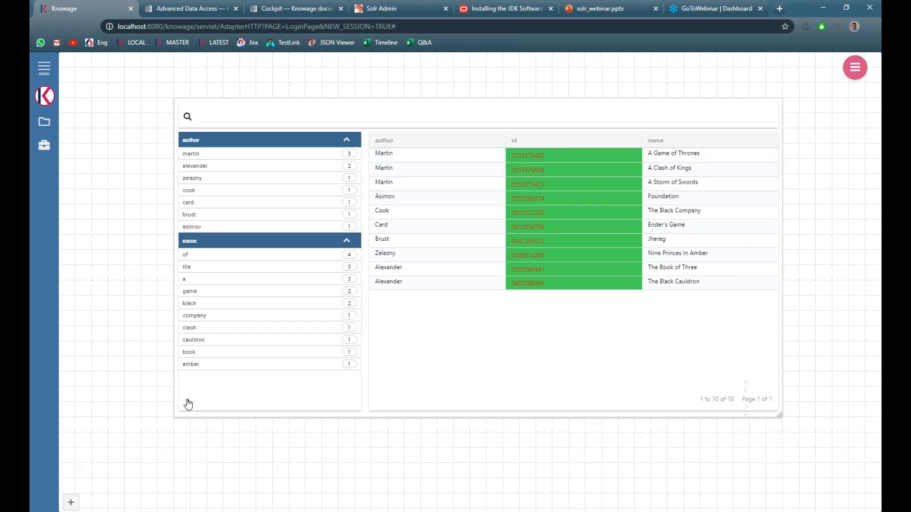
# Check the Discovery widget's data table, facets and text search settings without changing them.
pyautogui.click(234, 402)
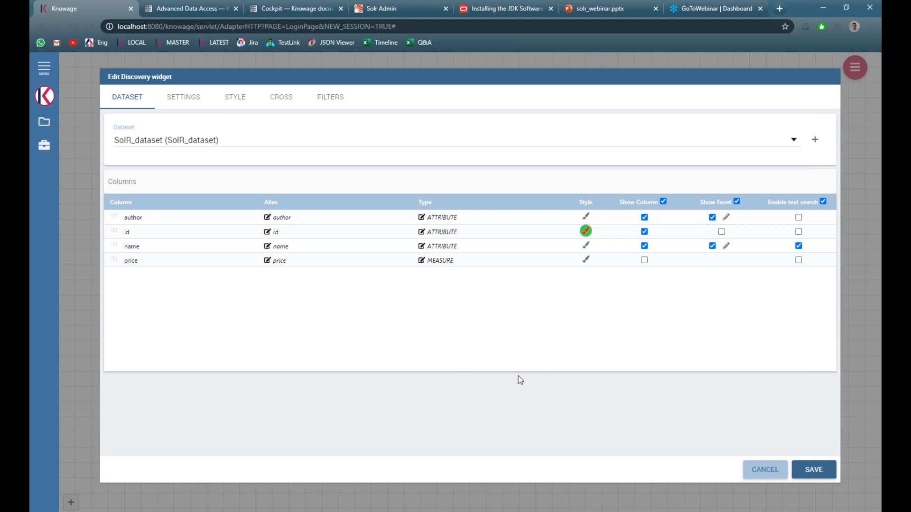
pyautogui.click(183, 98)
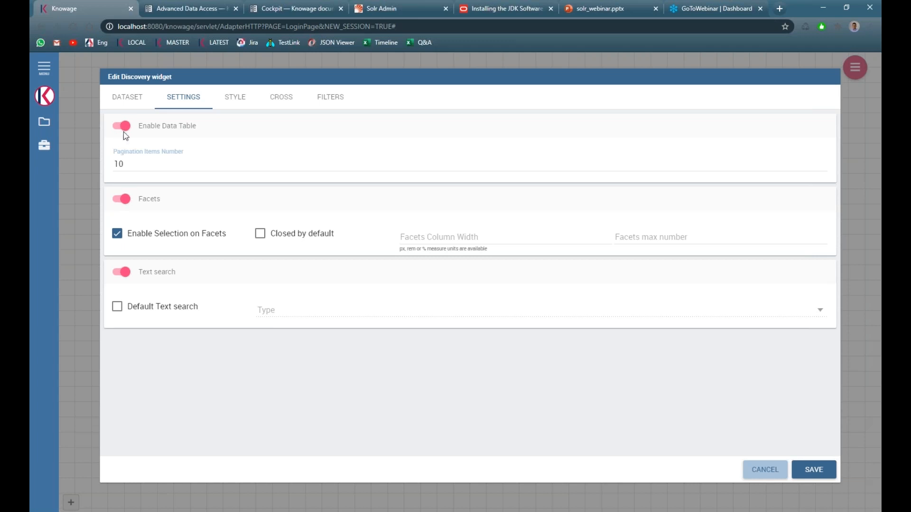
pyautogui.click(759, 470)
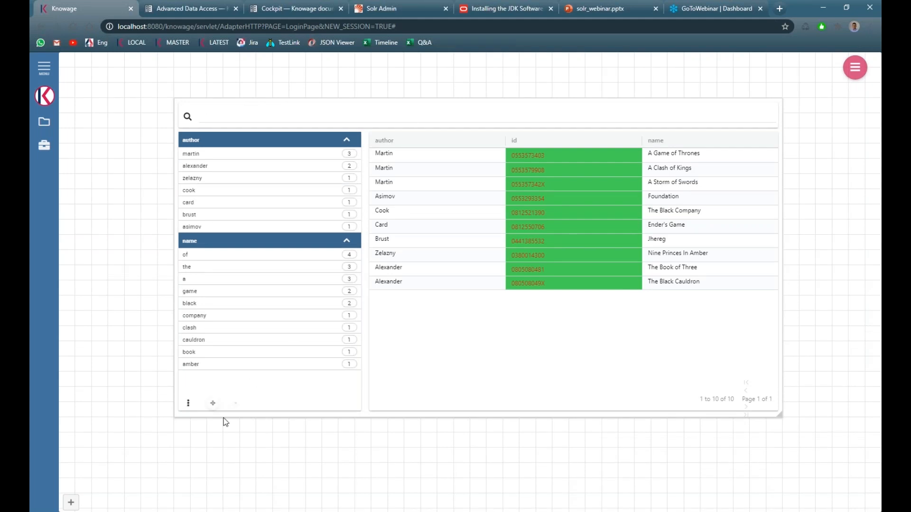
# Turn off text search in the Discovery widget's settings and save the widget.
pyautogui.click(234, 406)
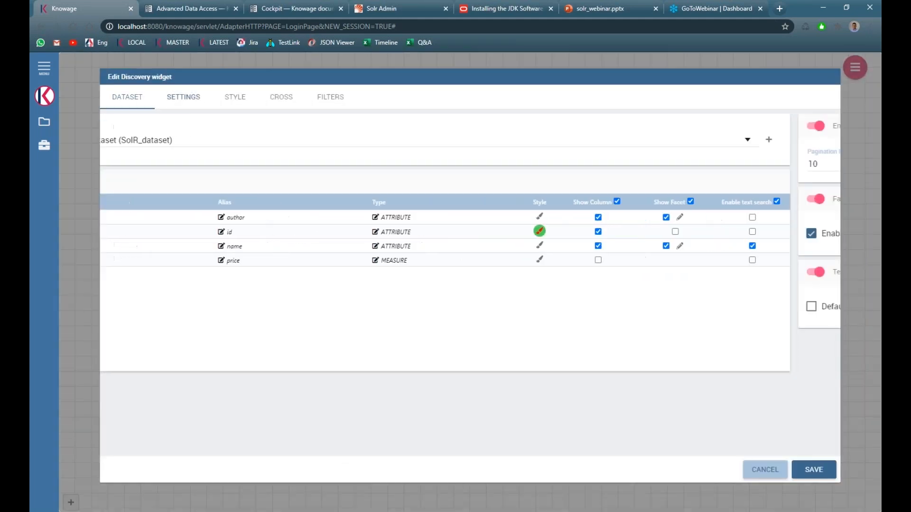
pyautogui.click(183, 97)
pyautogui.click(125, 273)
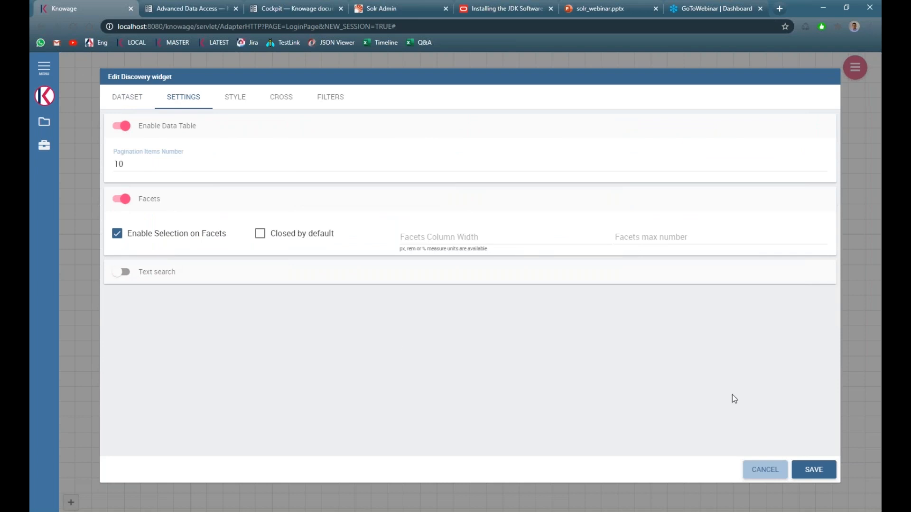
pyautogui.click(814, 471)
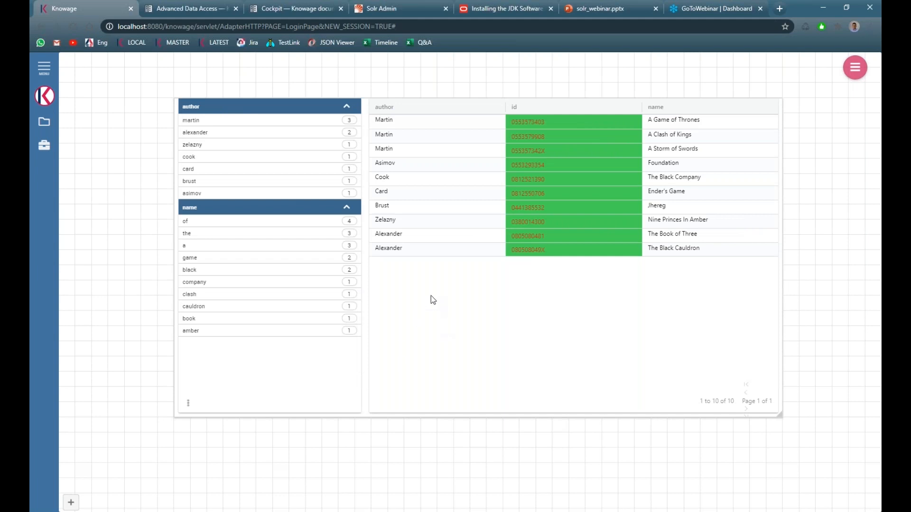
# Turn text search back on in the Discovery widget's settings and save the widget.
pyautogui.click(188, 403)
pyautogui.click(234, 403)
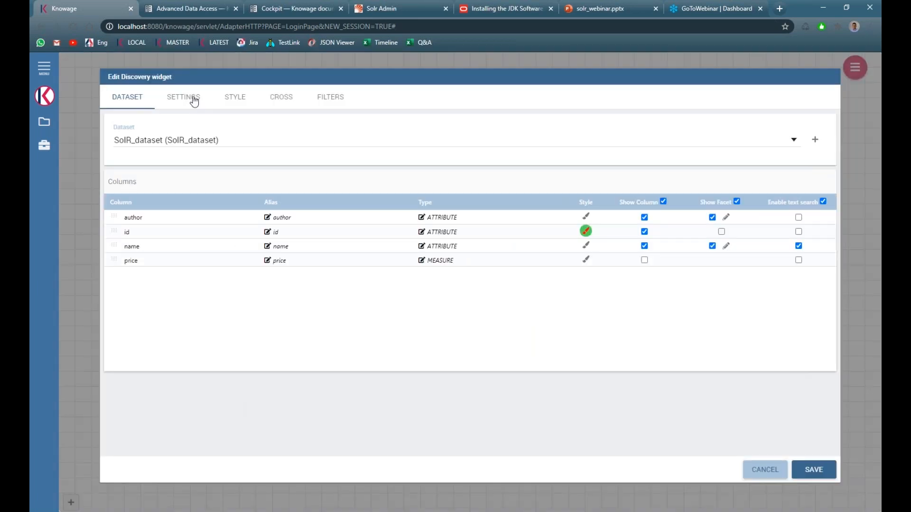
pyautogui.click(185, 98)
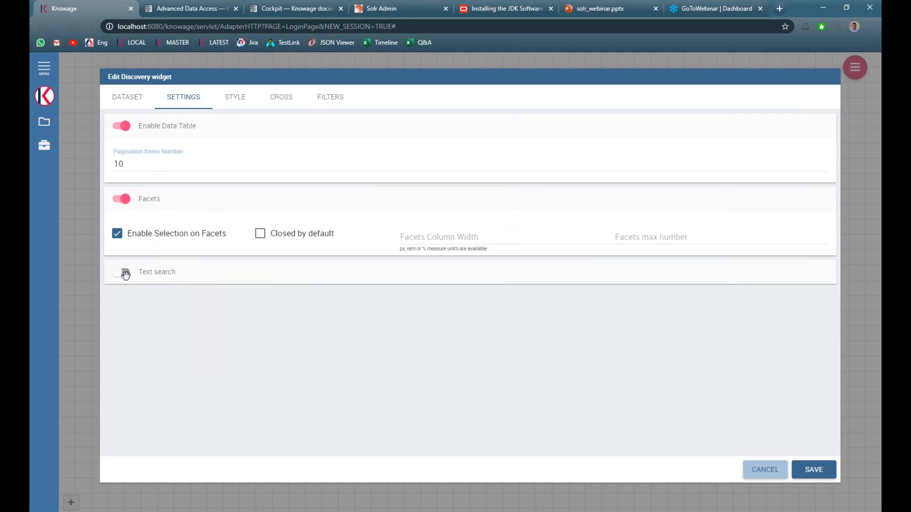
pyautogui.click(124, 272)
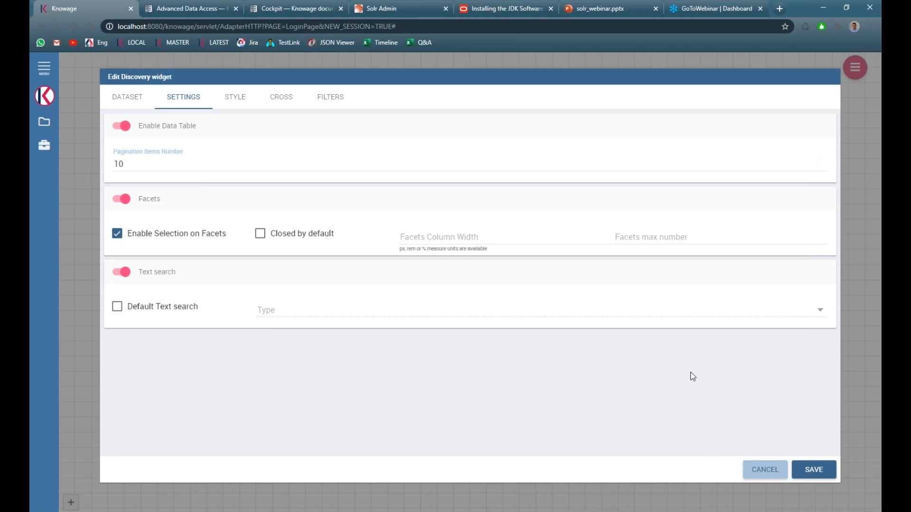
pyautogui.click(815, 464)
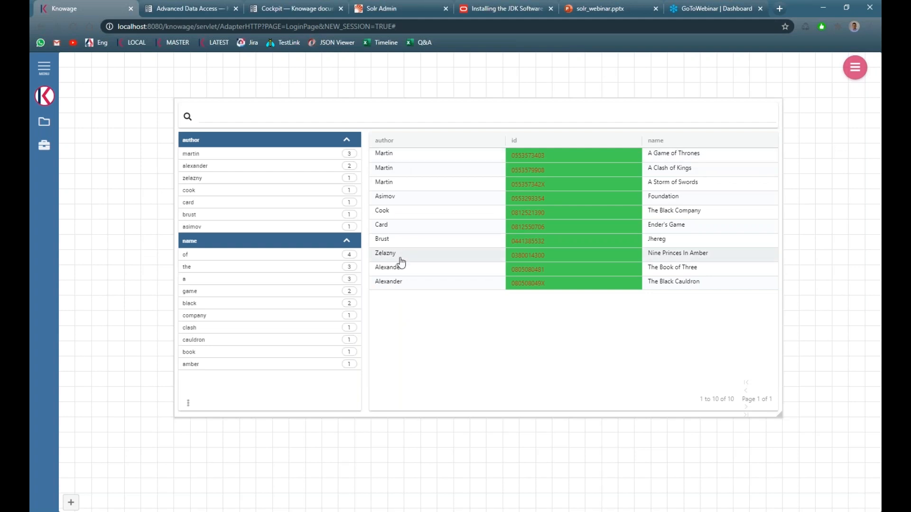
# Set the Discovery widget's pagination to 5 items, save it, and page forward and back through the result table.
pyautogui.moveTo(192, 404)
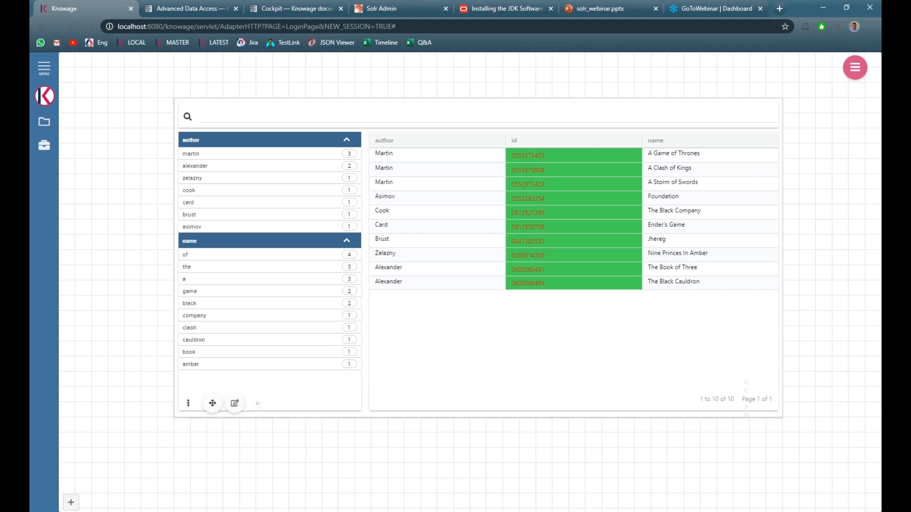
pyautogui.click(234, 403)
pyautogui.click(184, 98)
pyautogui.click(174, 164)
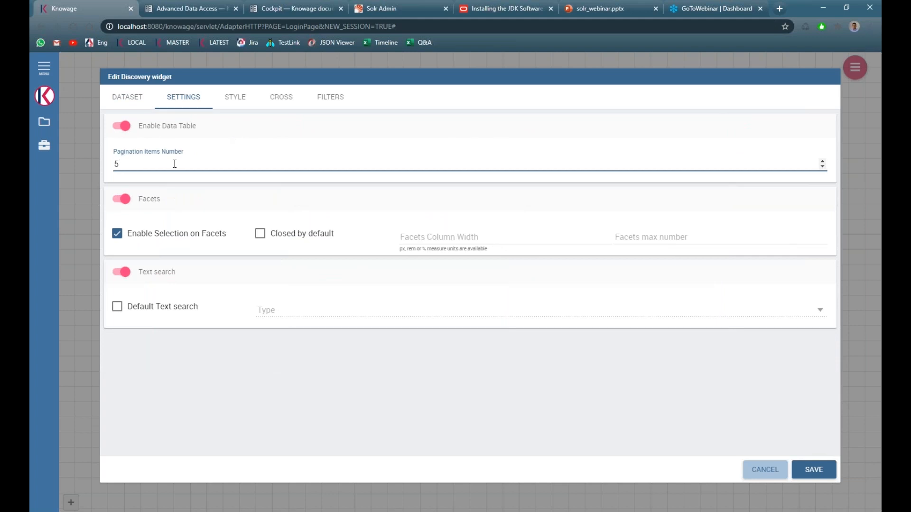
pyautogui.write('5')
pyautogui.click(799, 470)
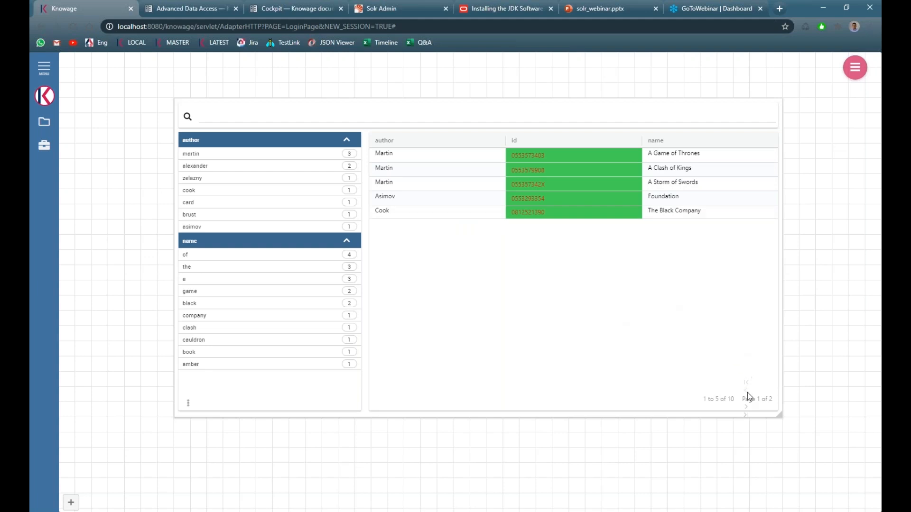
pyautogui.click(745, 408)
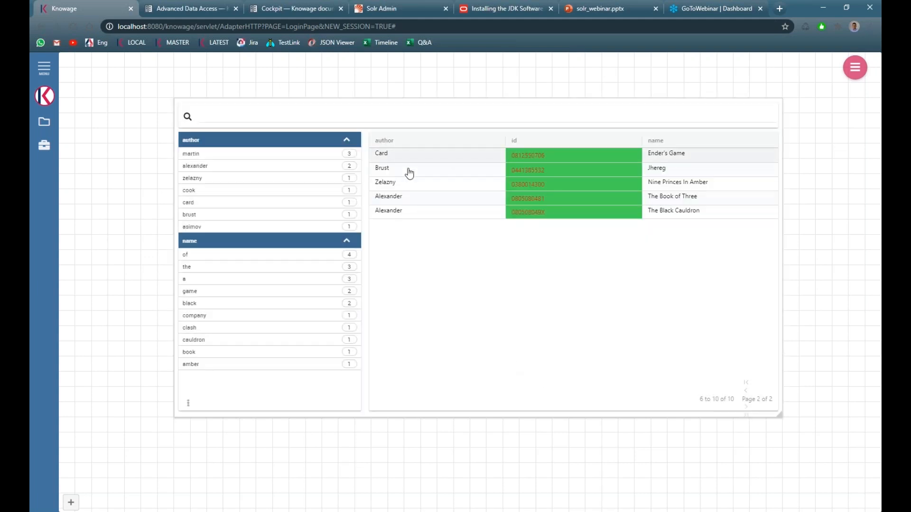
pyautogui.click(746, 391)
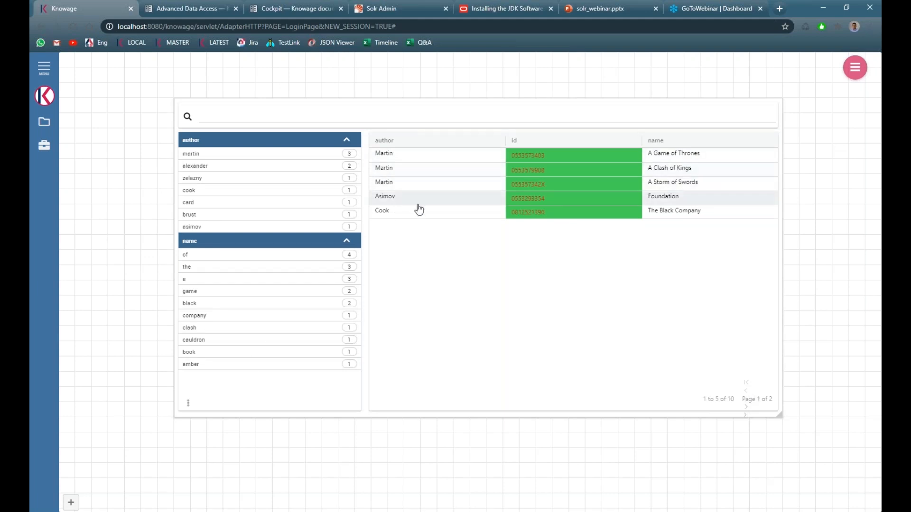
# Set the Discovery widget's pagination to 10 items, check the Enable Selection on Facets option's explanation, and save the widget.
pyautogui.moveTo(356, 411)
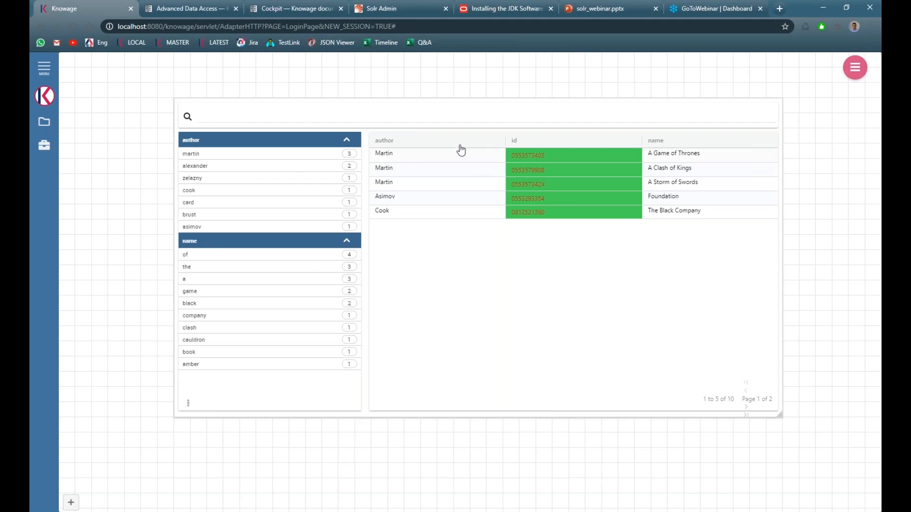
pyautogui.click(189, 411)
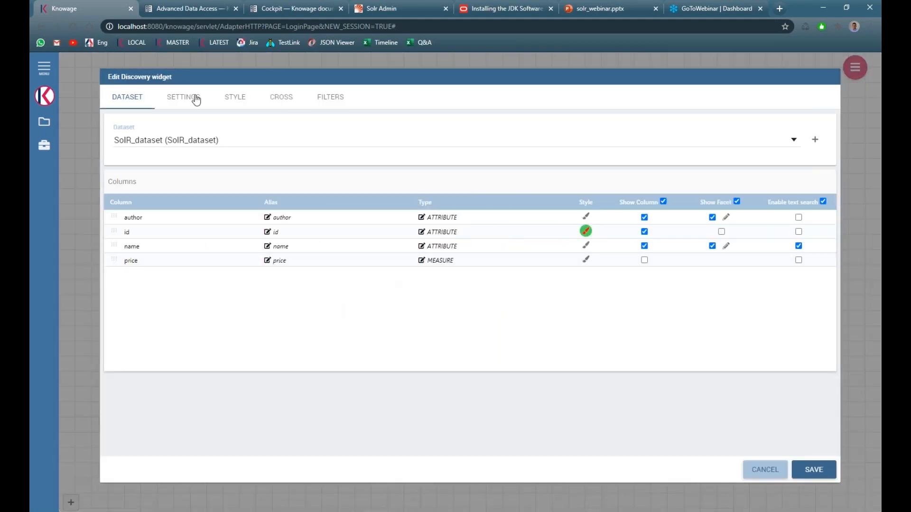
pyautogui.click(182, 96)
pyautogui.click(269, 154)
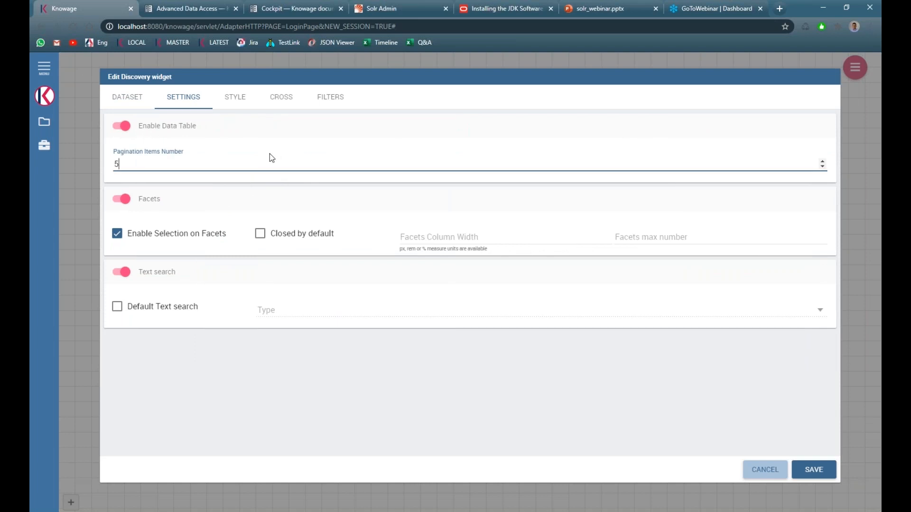
pyautogui.click(295, 405)
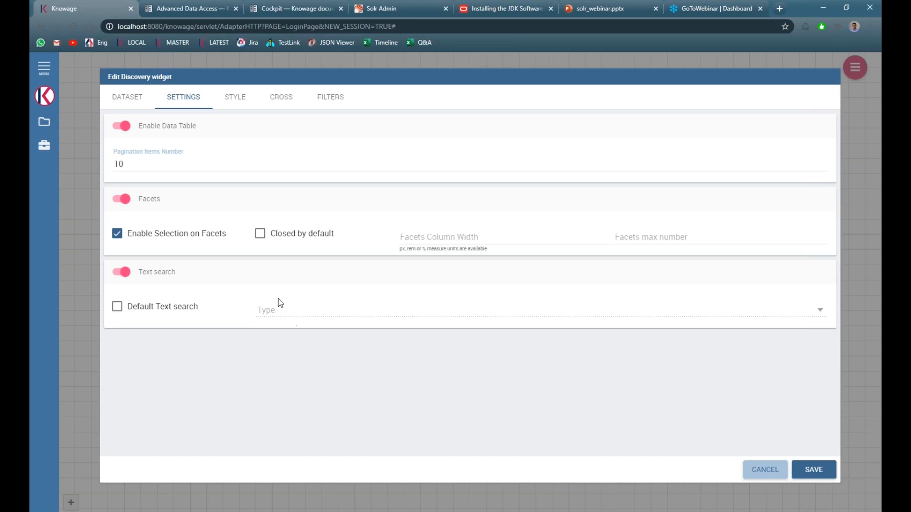
pyautogui.moveTo(154, 240)
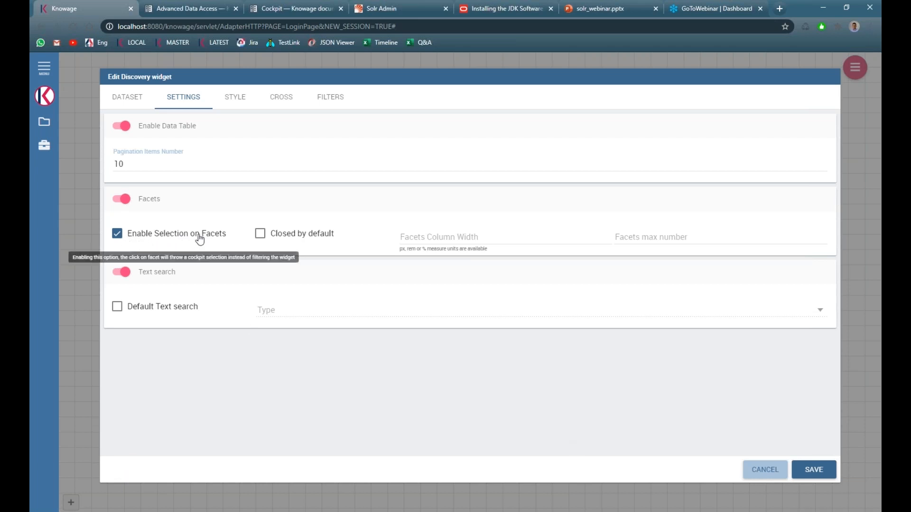
pyautogui.click(823, 464)
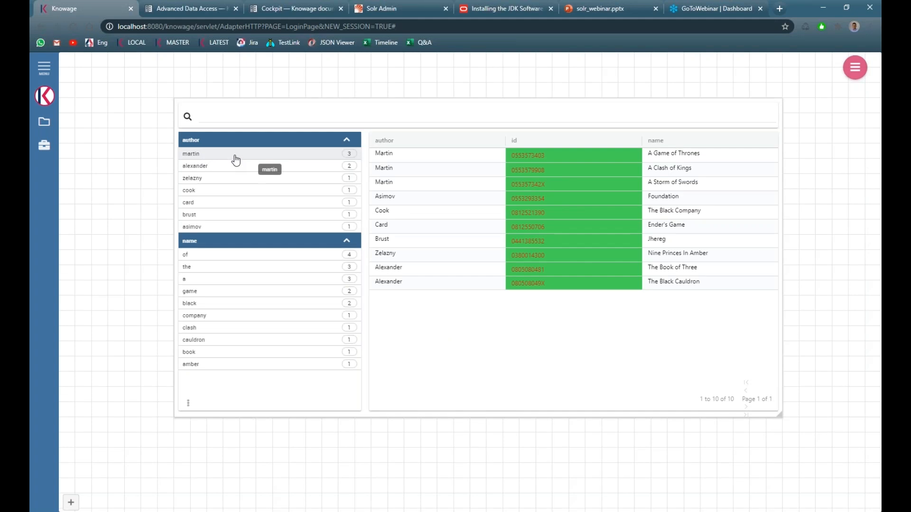
# Filter the widget by the author facet value martin, and remove that selection from the cockpit's selections list.
pyautogui.click(236, 160)
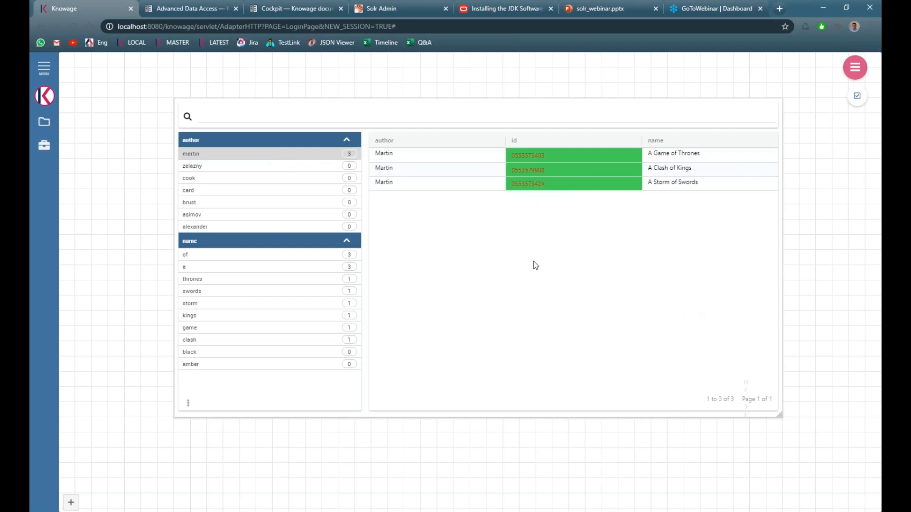
pyautogui.click(856, 104)
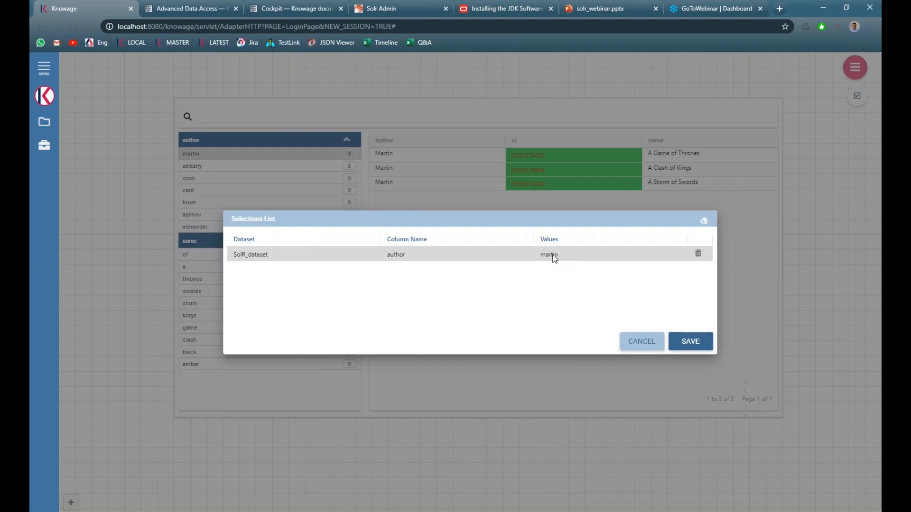
pyautogui.click(698, 254)
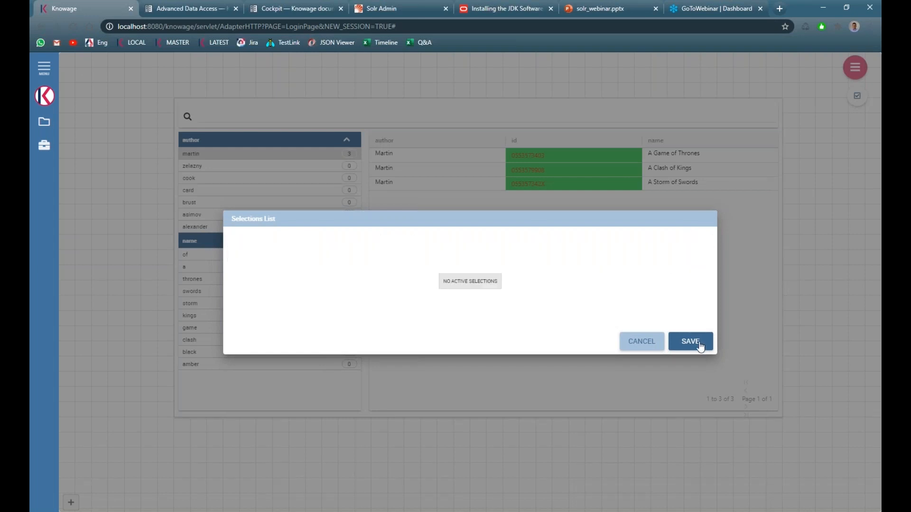
pyautogui.click(690, 341)
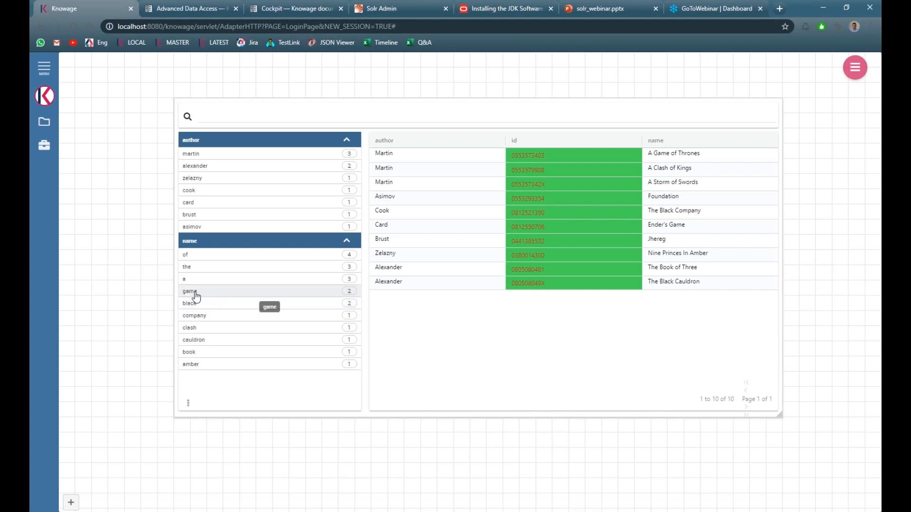
# Filter the widget by the name facet value game, and remove that selection from the cockpit's selections list.
pyautogui.click(235, 293)
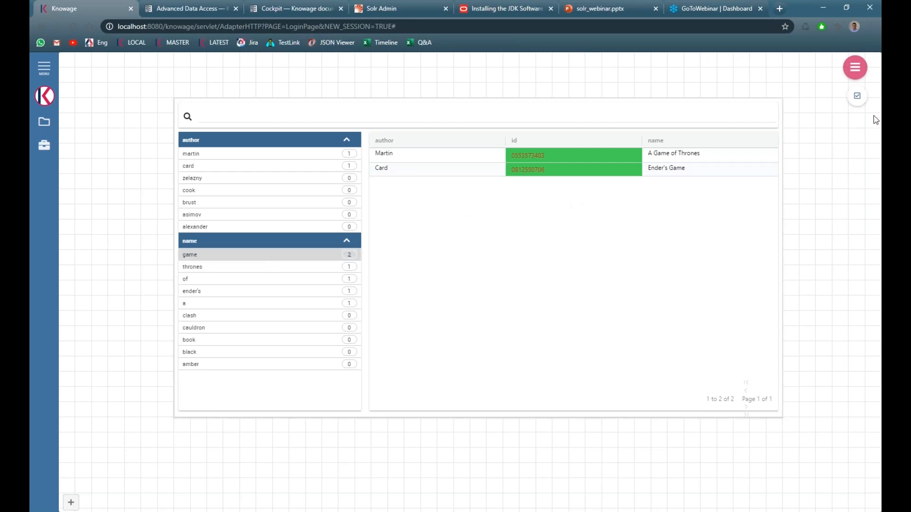
pyautogui.click(857, 96)
pyautogui.click(697, 254)
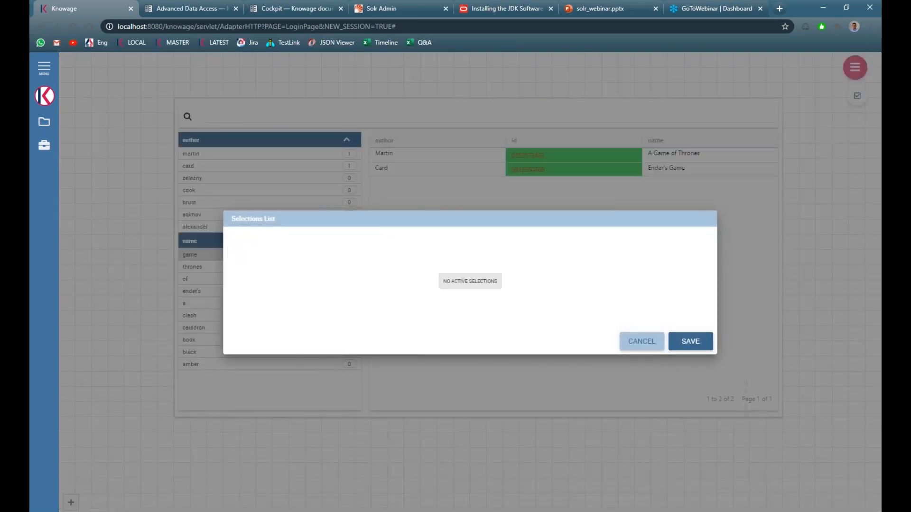
pyautogui.click(691, 341)
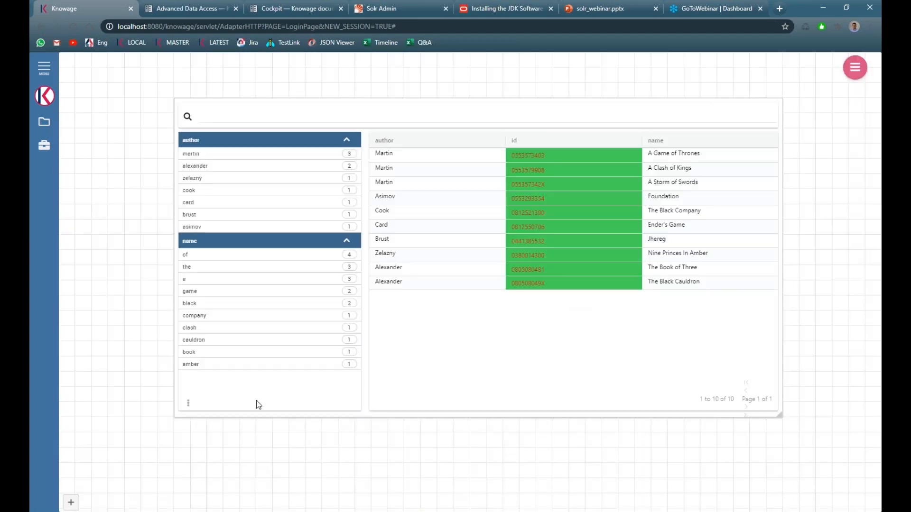
# Turn off selection on facets and set facets closed by default, save the widget, and expand the author facet.
pyautogui.click(237, 404)
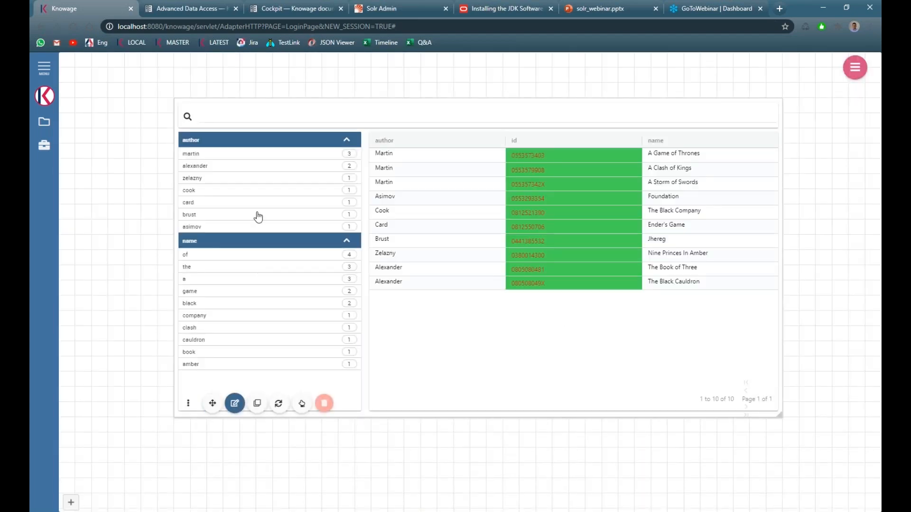
pyautogui.click(197, 103)
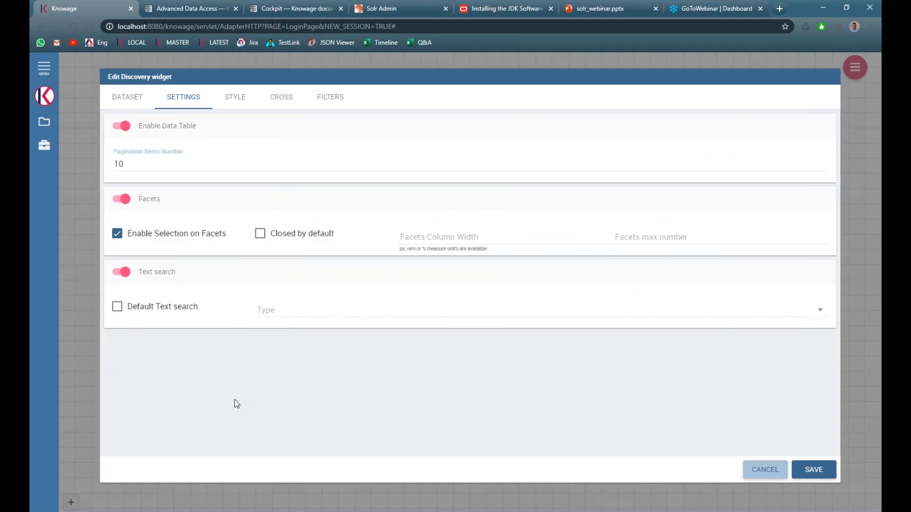
pyautogui.moveTo(184, 240)
pyautogui.click(191, 239)
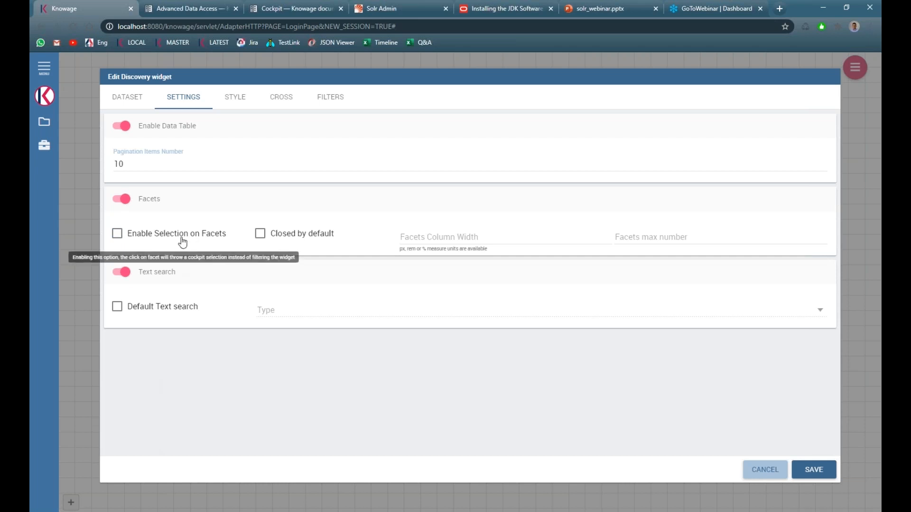
pyautogui.click(296, 238)
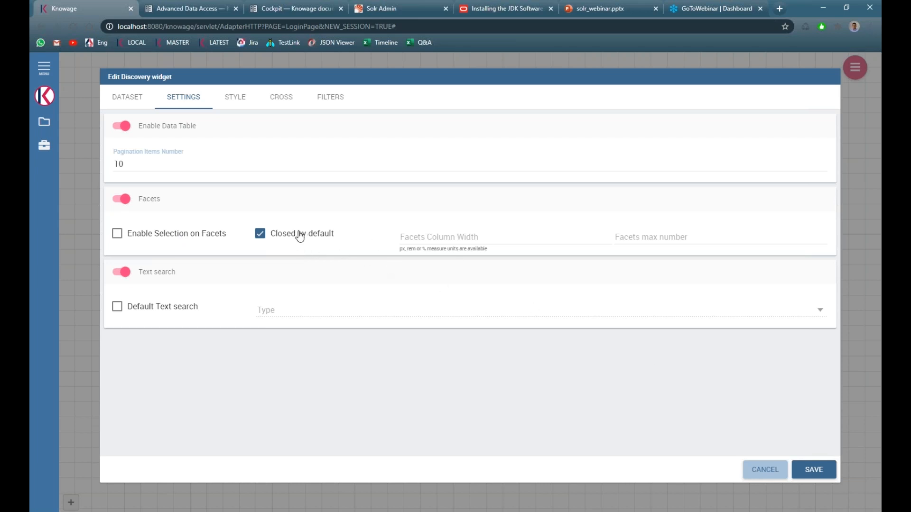
pyautogui.click(814, 469)
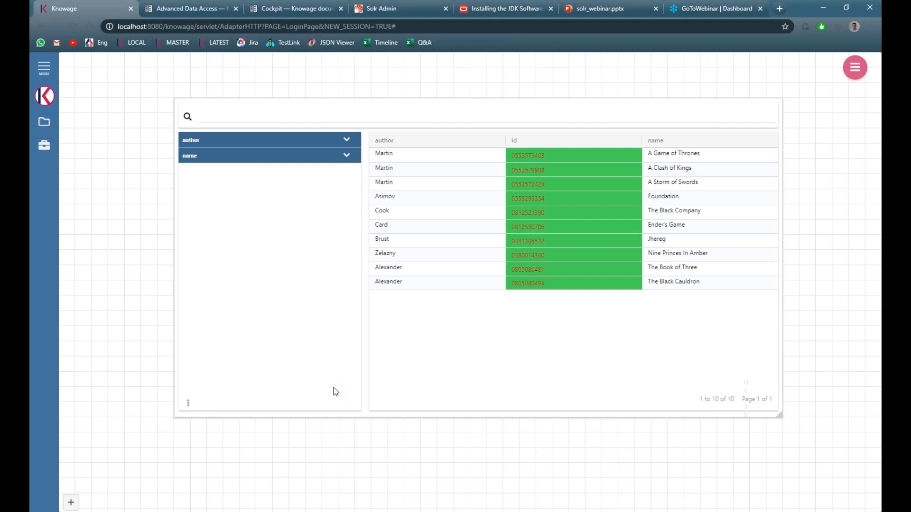
pyautogui.click(347, 141)
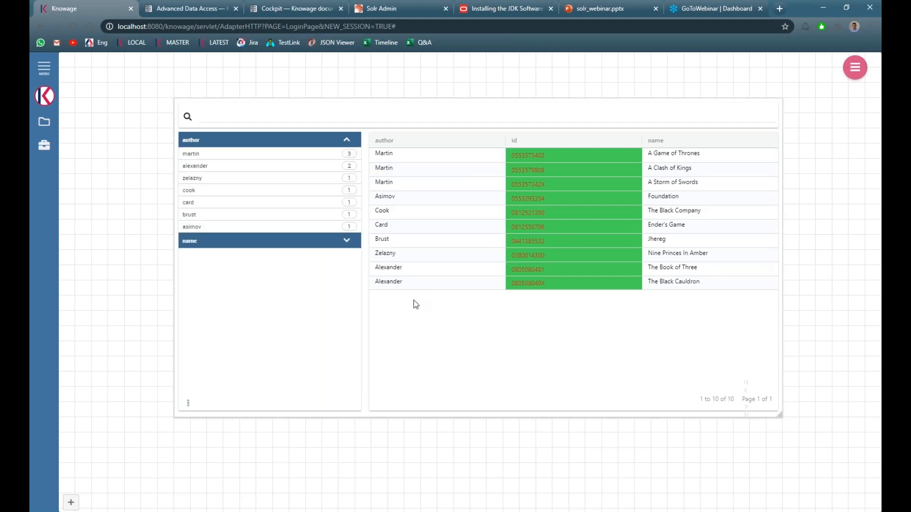
# Enable the Discovery widget's default text search with the static value martin and save the widget.
pyautogui.moveTo(190, 403)
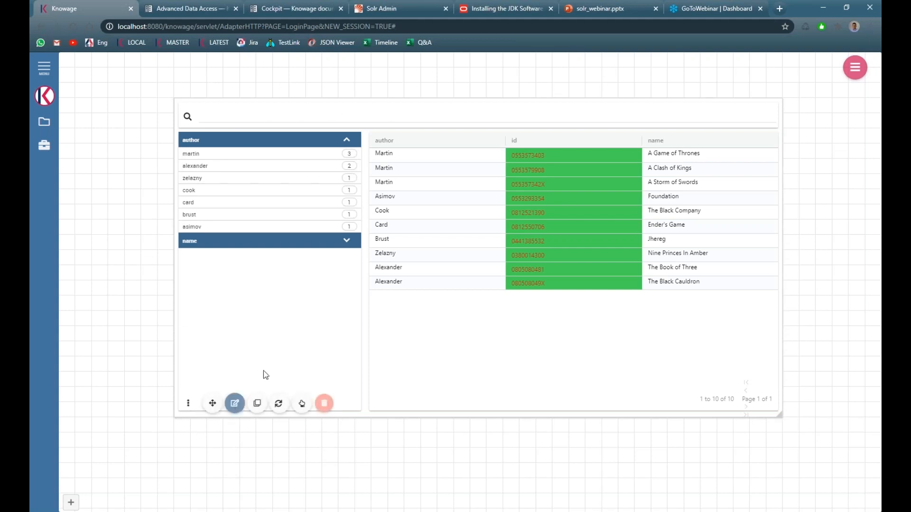
pyautogui.click(239, 406)
pyautogui.click(200, 101)
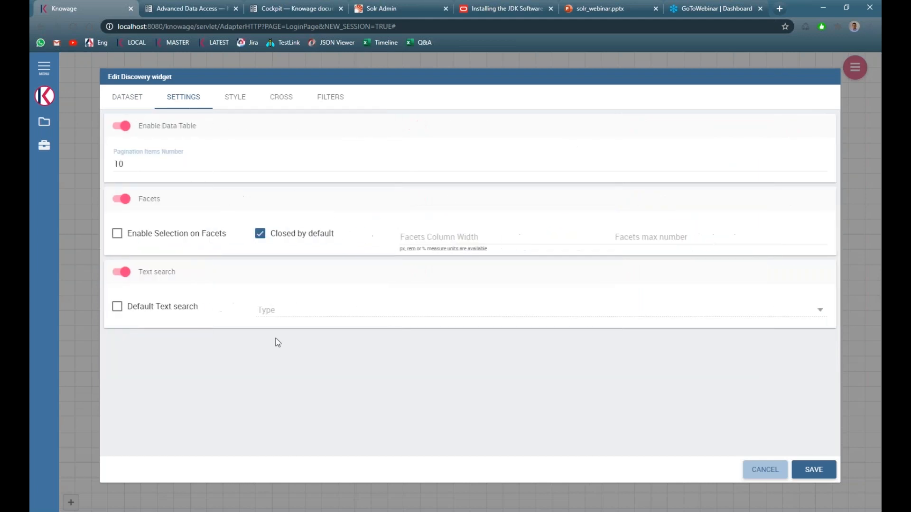
pyautogui.click(153, 309)
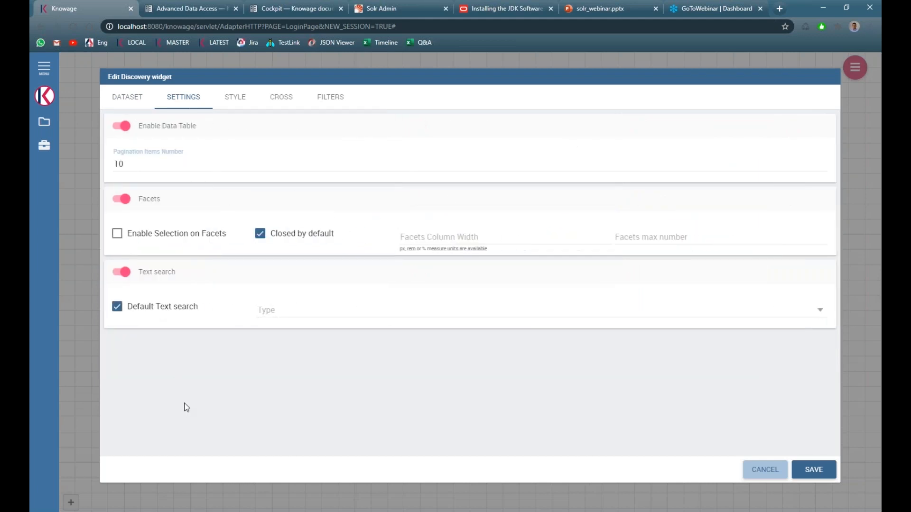
pyautogui.click(293, 310)
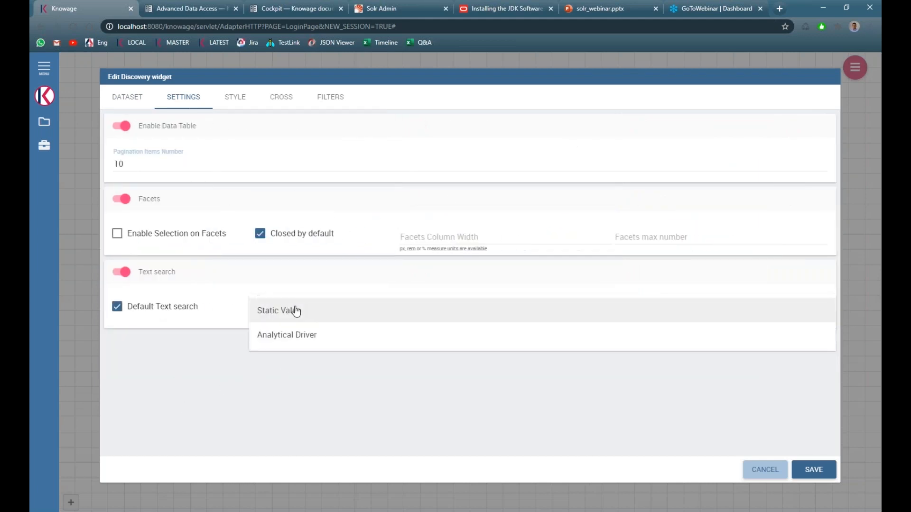
pyautogui.click(295, 311)
pyautogui.click(575, 309)
pyautogui.write('martin')
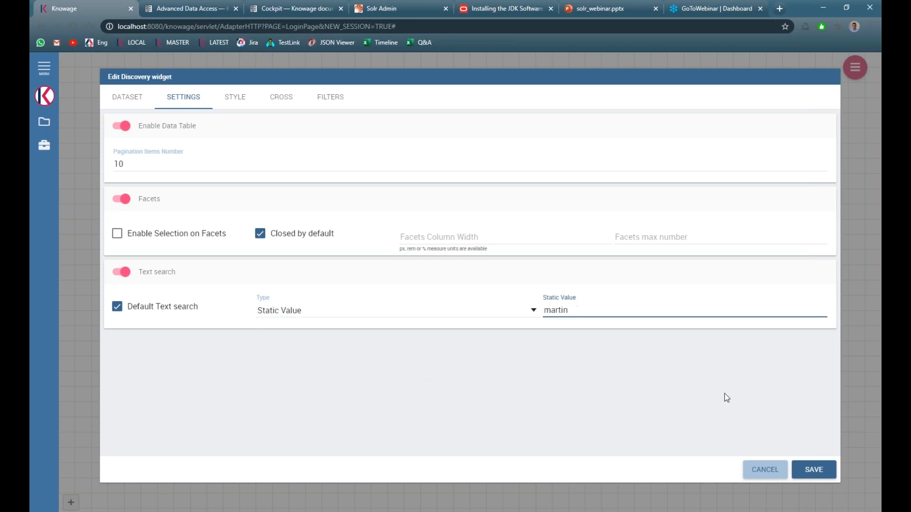
pyautogui.click(813, 469)
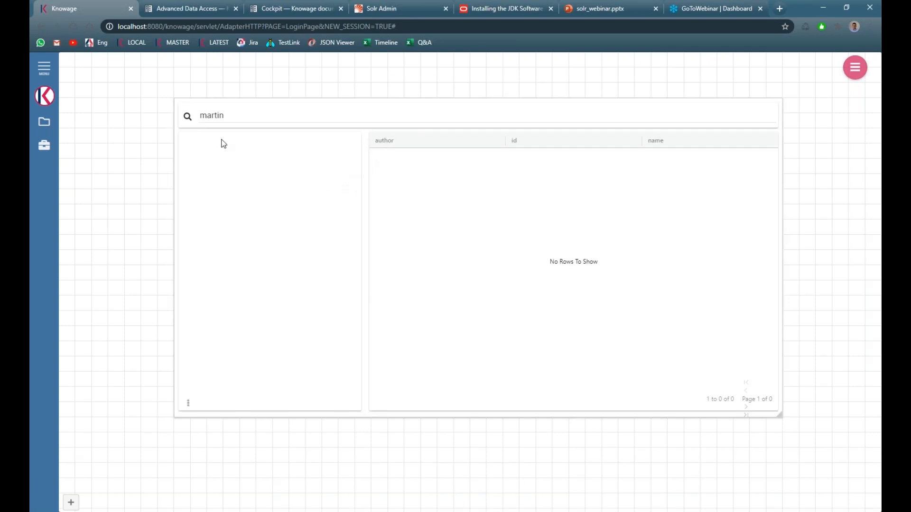
pyautogui.click(231, 115)
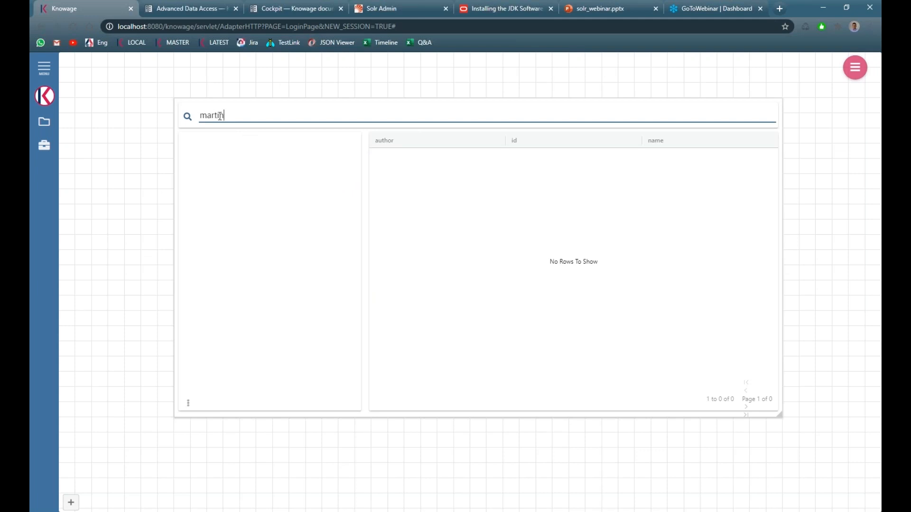
pyautogui.moveTo(229, 115); pyautogui.dragTo(199, 117)
pyautogui.click(223, 115)
# Enable text search on the author column in the Discovery widget's dataset columns and save the widget.
pyautogui.click(188, 402)
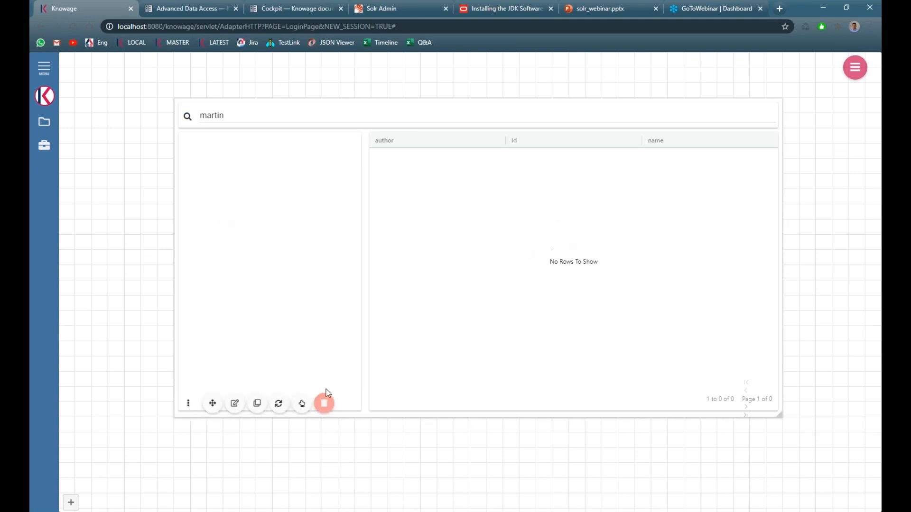
pyautogui.click(245, 404)
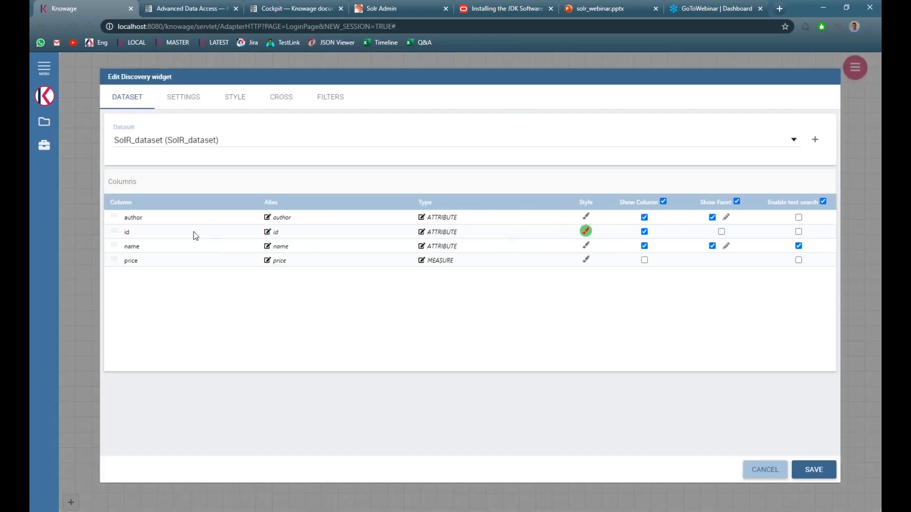
pyautogui.click(174, 97)
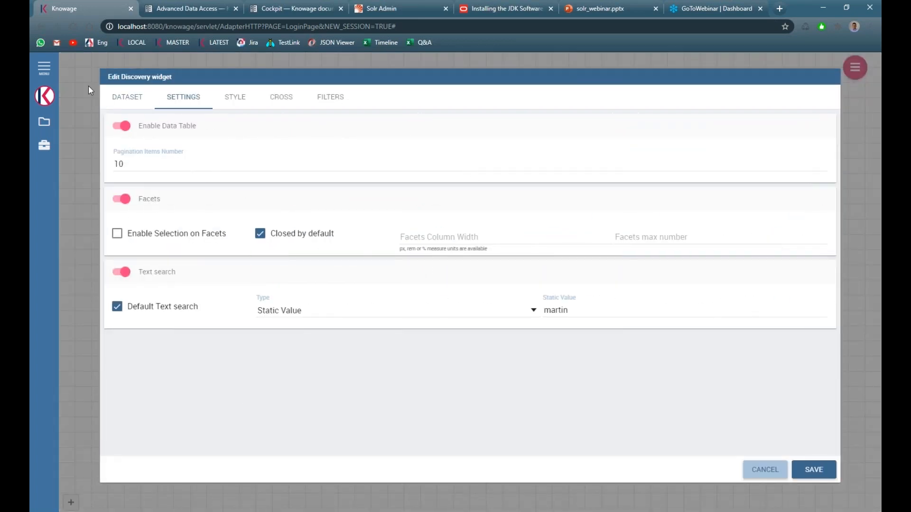
pyautogui.click(127, 97)
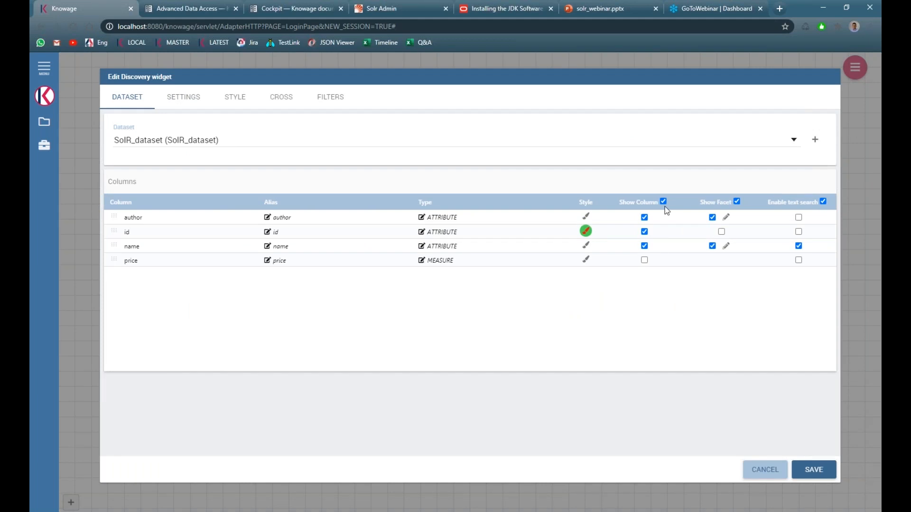
pyautogui.click(798, 217)
pyautogui.click(814, 470)
# Search the Discovery widget for martin with its text search.
pyautogui.click(304, 110)
pyautogui.press('BackSpace')
pyautogui.press('BackSpace')
pyautogui.write('martin')
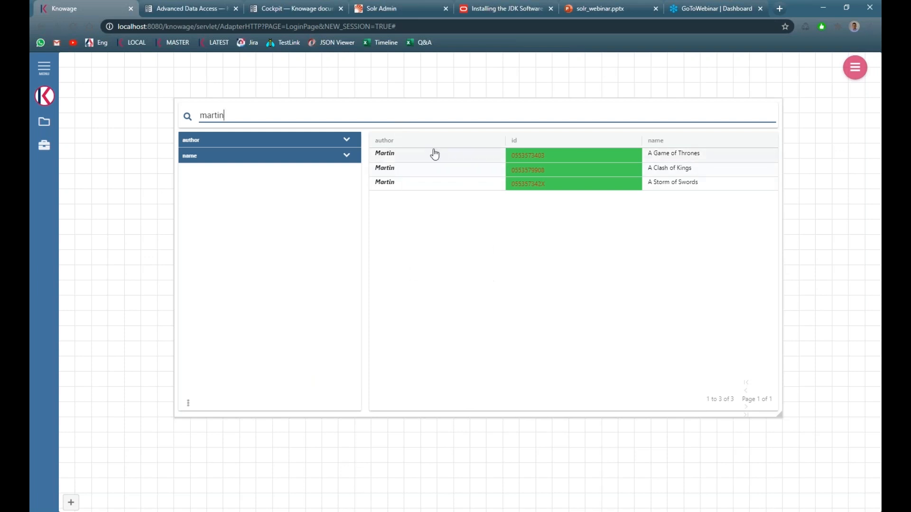
pyautogui.doubleClick(230, 115)
pyautogui.click(242, 113)
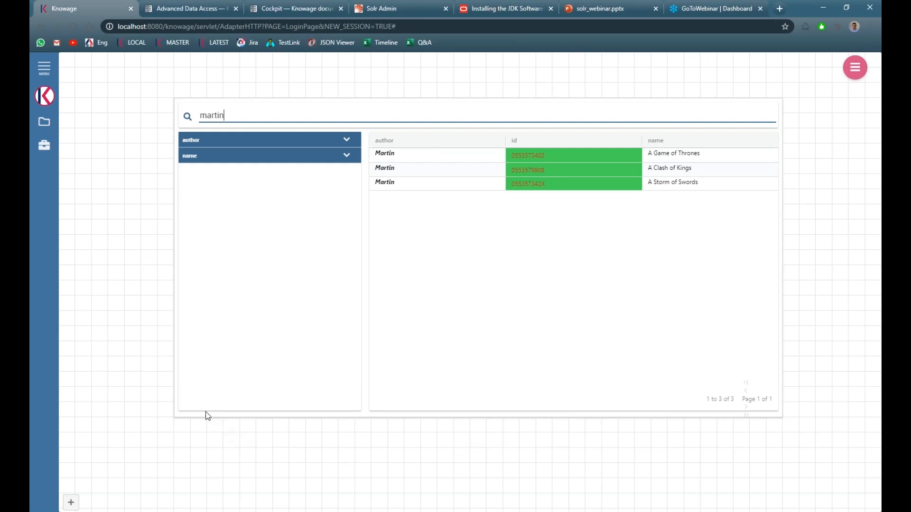
# Turn on the title in the Discovery widget's style options, set its text to Discovery example, and save the widget.
pyautogui.click(188, 403)
pyautogui.click(233, 409)
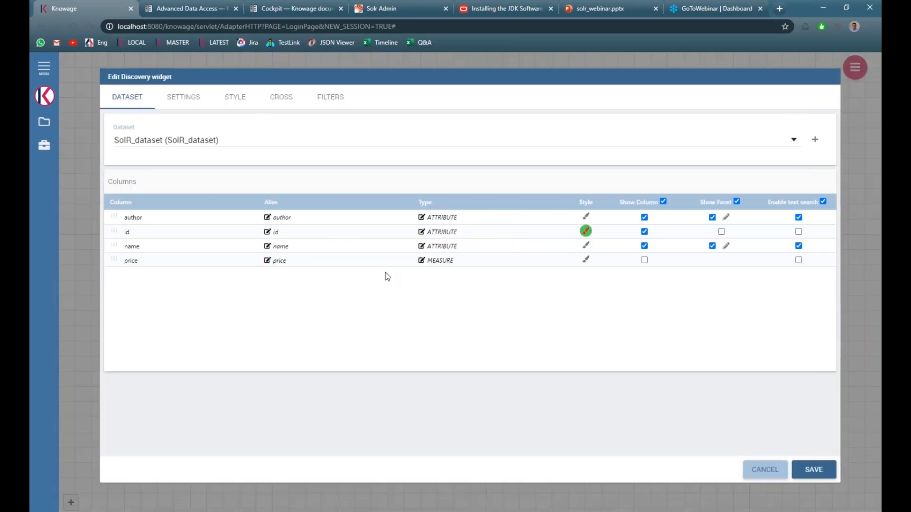
pyautogui.click(189, 100)
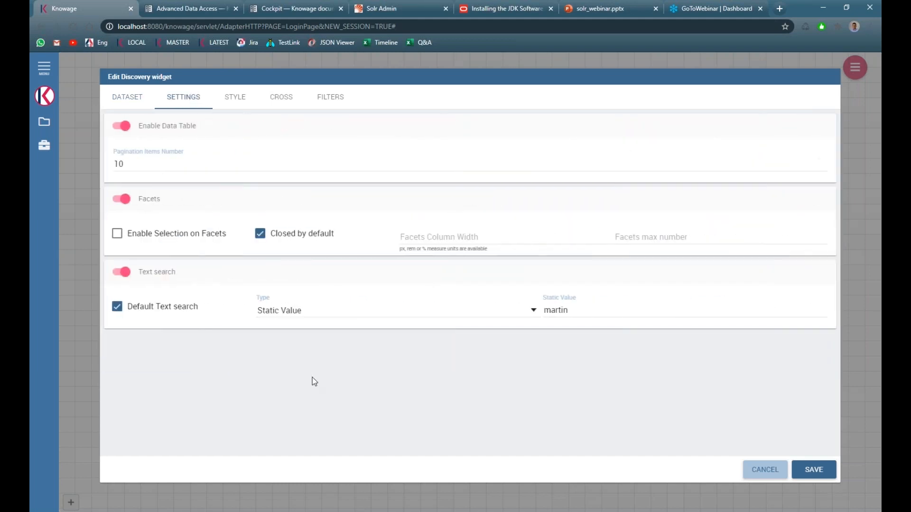
pyautogui.click(235, 97)
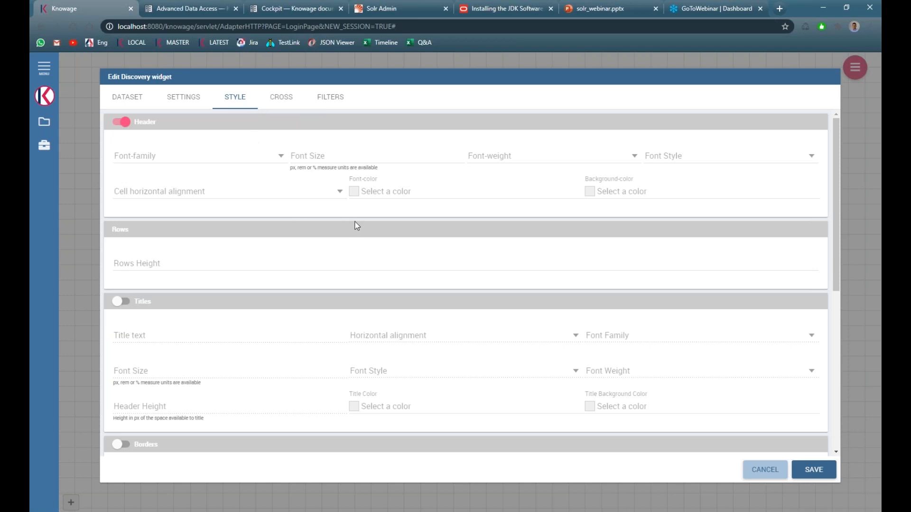
pyautogui.scroll(-1, 355, 224)
pyautogui.scroll(1, 363, 230)
pyautogui.scroll(-1, 230, 255)
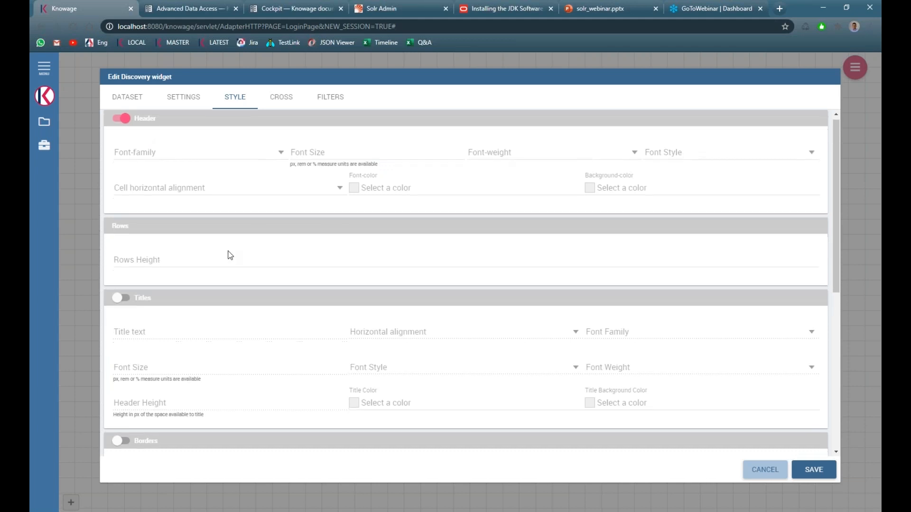
pyautogui.scroll(-2, 230, 256)
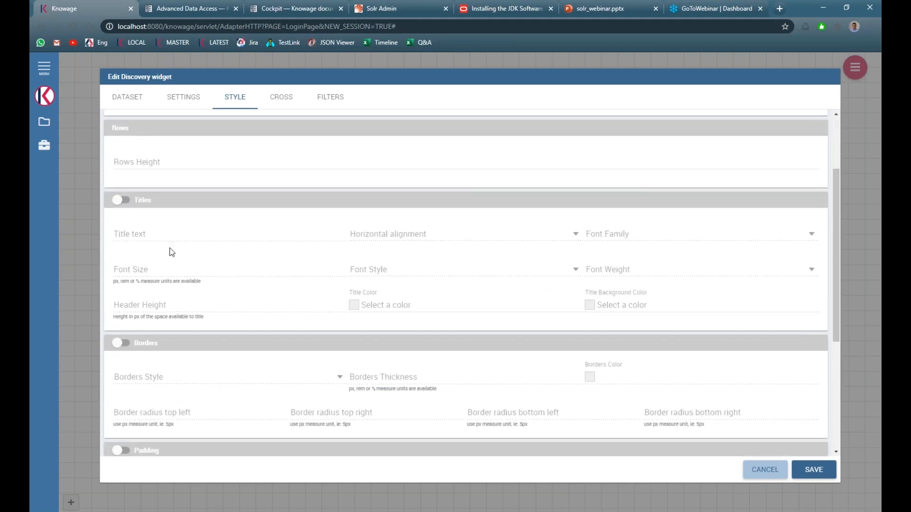
pyautogui.click(122, 200)
pyautogui.click(219, 242)
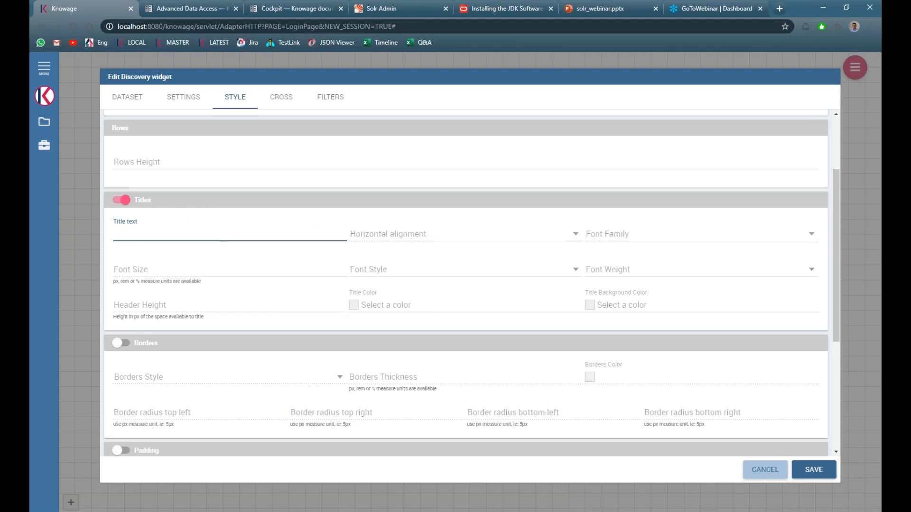
pyautogui.write('Discovery example')
pyautogui.click(814, 469)
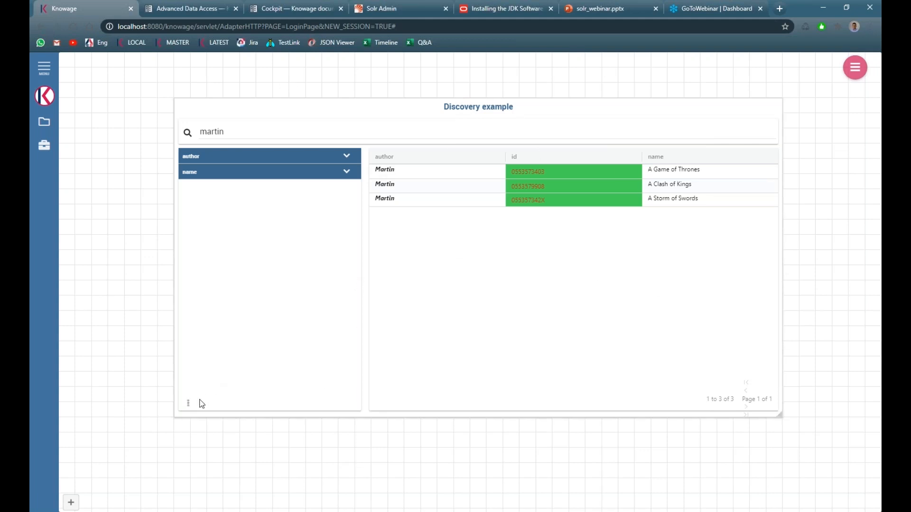
# Reopen the Discovery widget for editing and examine its cross navigation and filter options.
pyautogui.moveTo(192, 408)
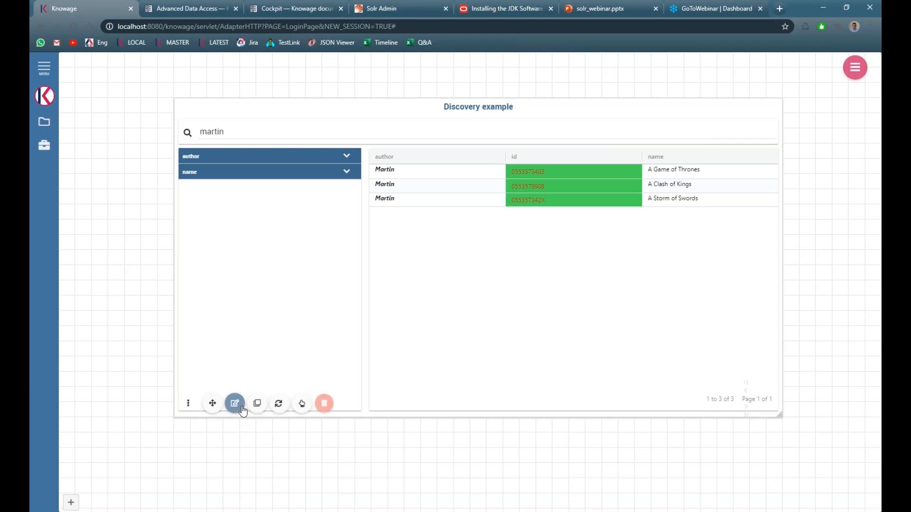
pyautogui.click(235, 403)
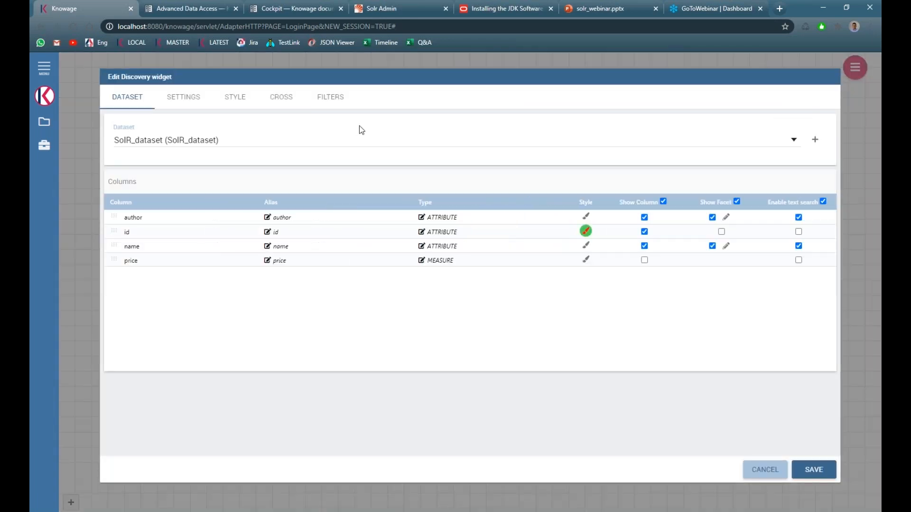
pyautogui.click(290, 108)
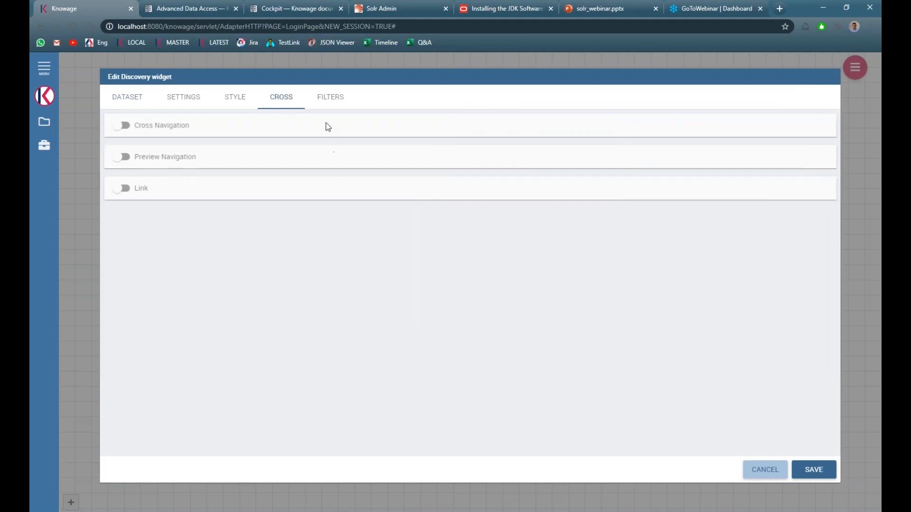
pyautogui.click(330, 106)
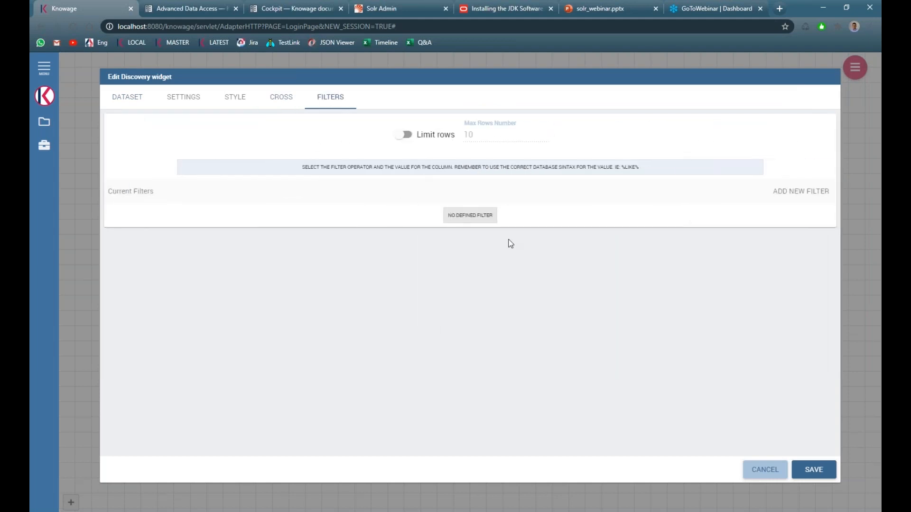